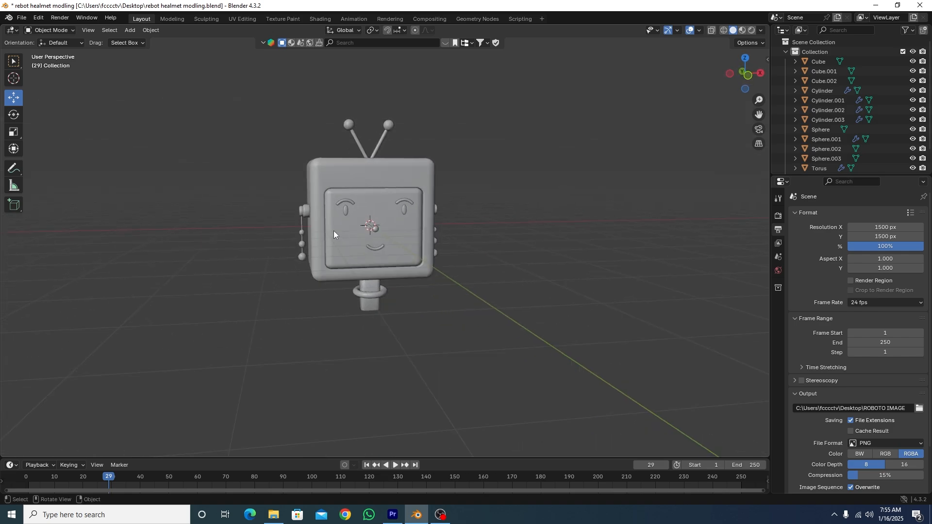
scroll(335, 229, "up", 2)
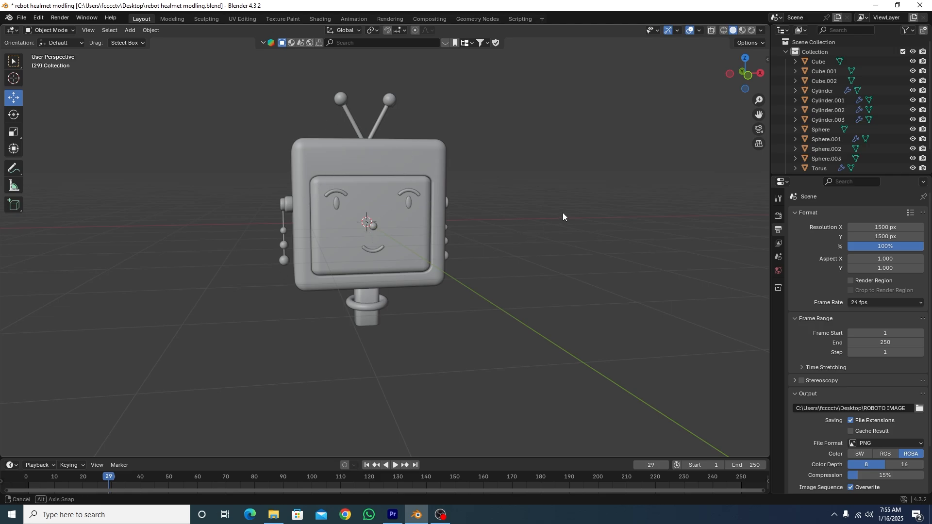
middle_click_drag(562, 214, 489, 249)
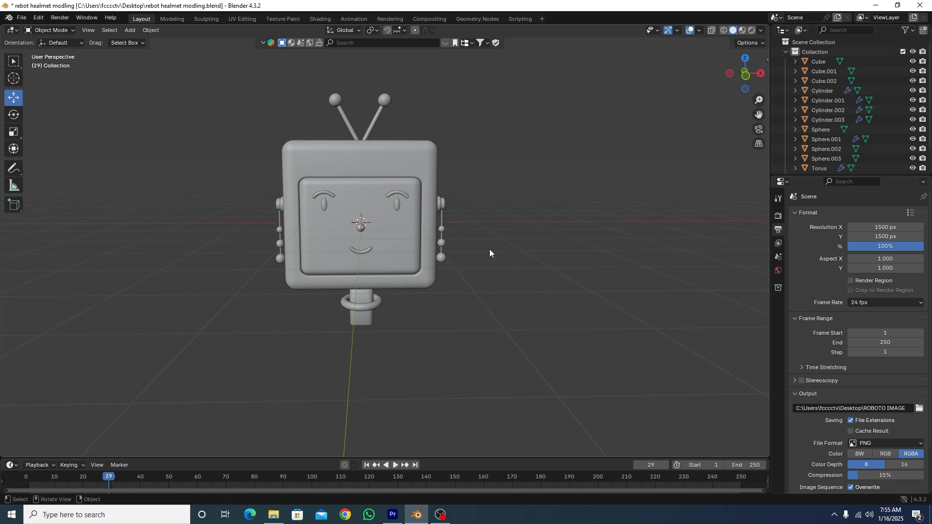
left_click_drag(189, 75, 582, 362)
left_click(191, 254)
Add a 2 m cube and move it about 2.56 m down along Z, below the robot's neck ring
scroll(339, 272, "down", 2)
middle_click_drag(380, 296, 384, 257)
scroll(364, 236, "up", 2)
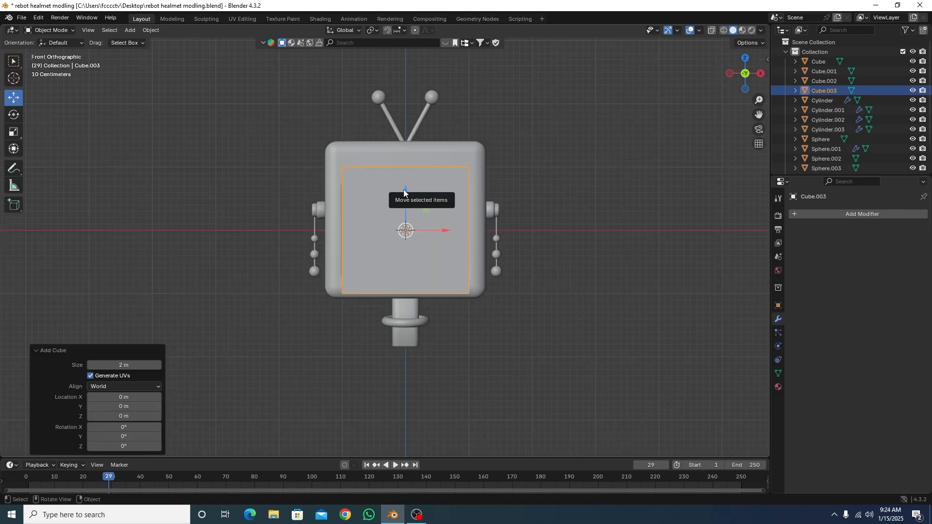
key("g")
key("z")
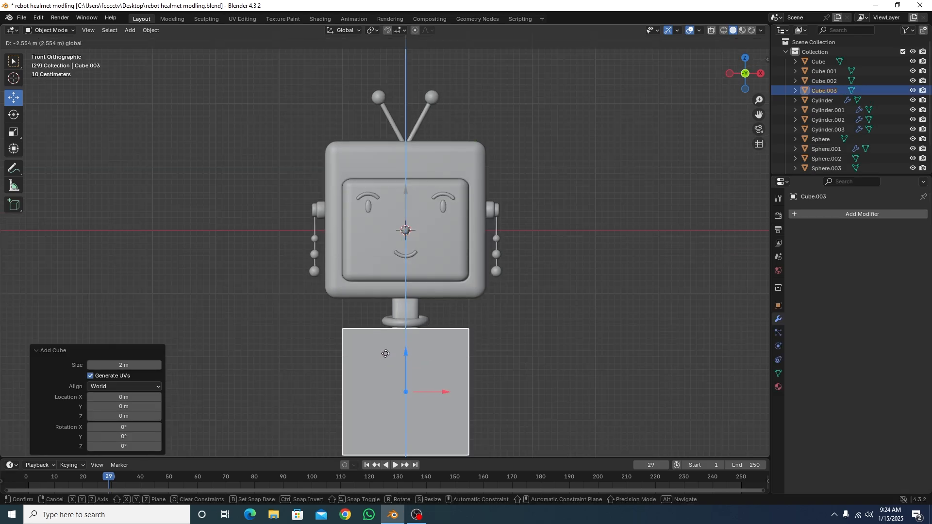
left_click(385, 355)
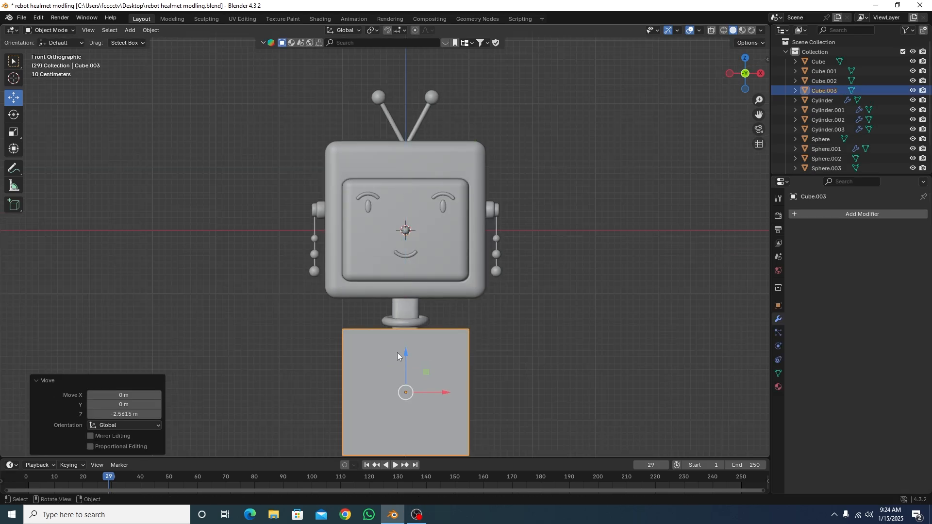
left_click(413, 324)
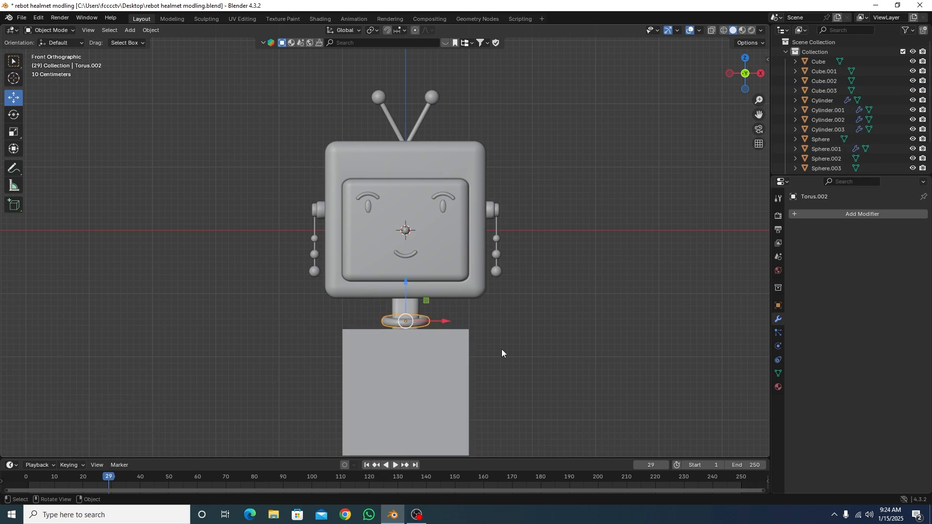
key("r")
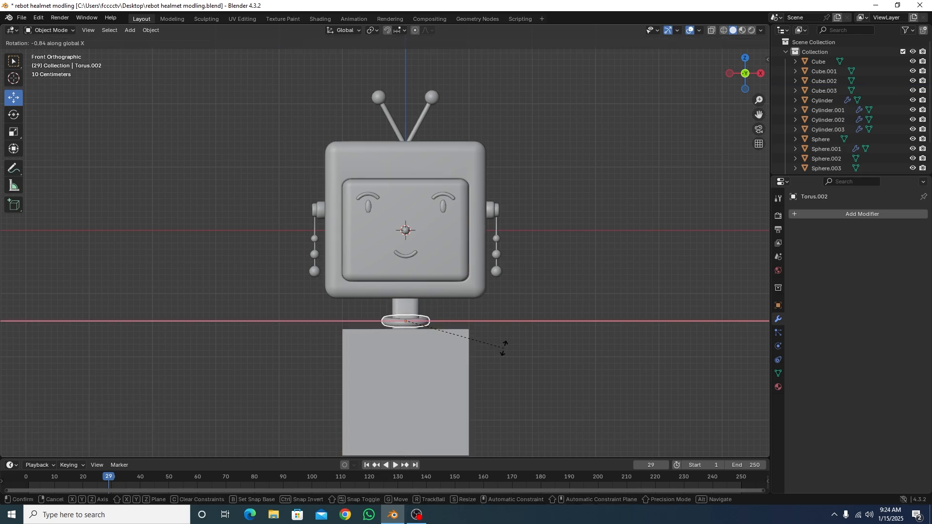
key("Escape")
scroll(516, 298, "down", 2)
key("ctrl+z")
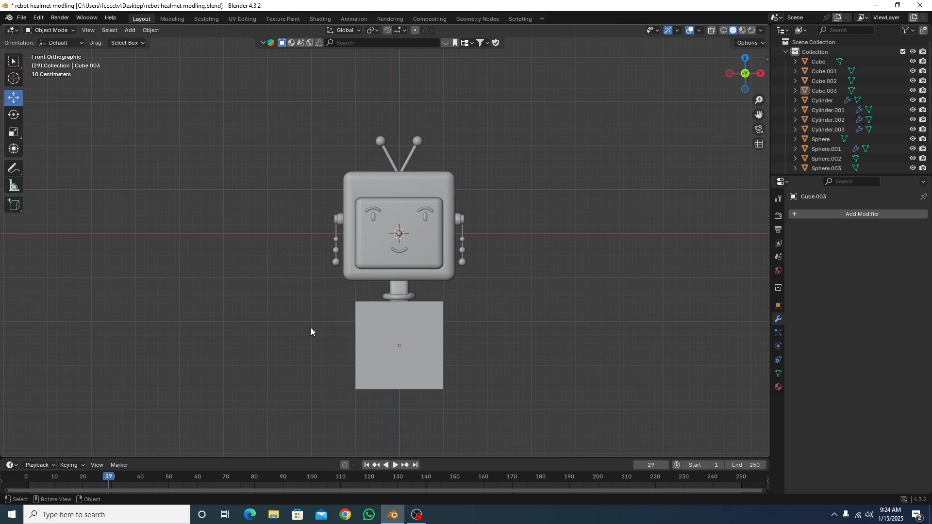
Reselect the body cube and widen it along X by a factor of about 1.64
key("ctrl+z")
left_click(14, 133)
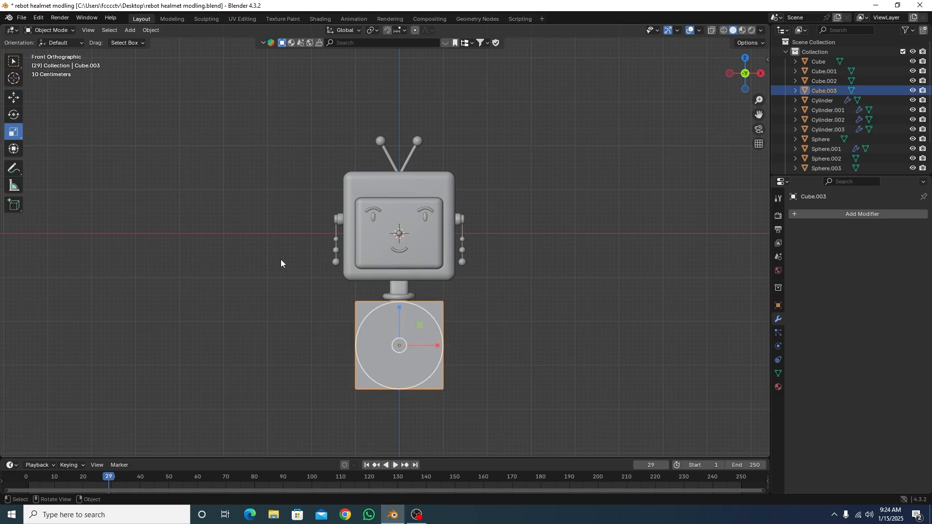
left_click_drag(438, 346, 466, 372)
Reduce the body cube's depth along Y and shift it about -0.09 m along Y to line up under the head
key("KP_3")
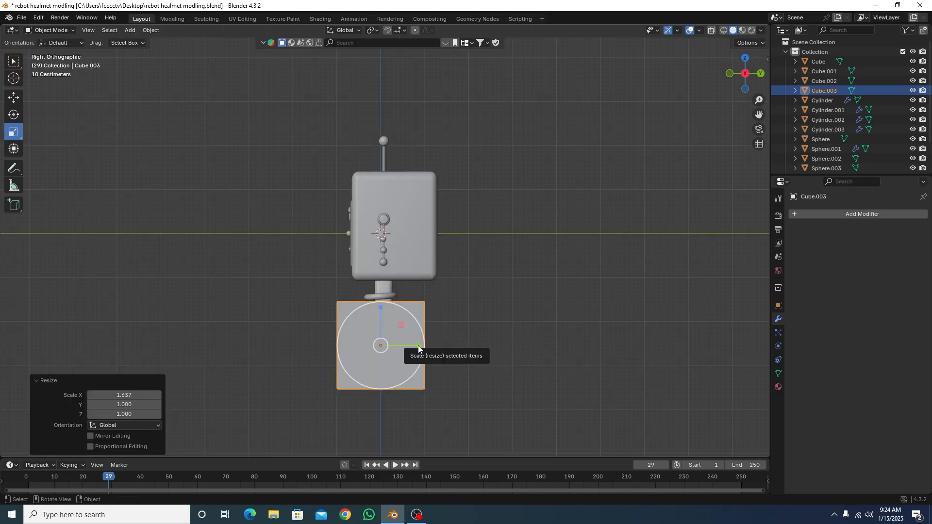
left_click(15, 99)
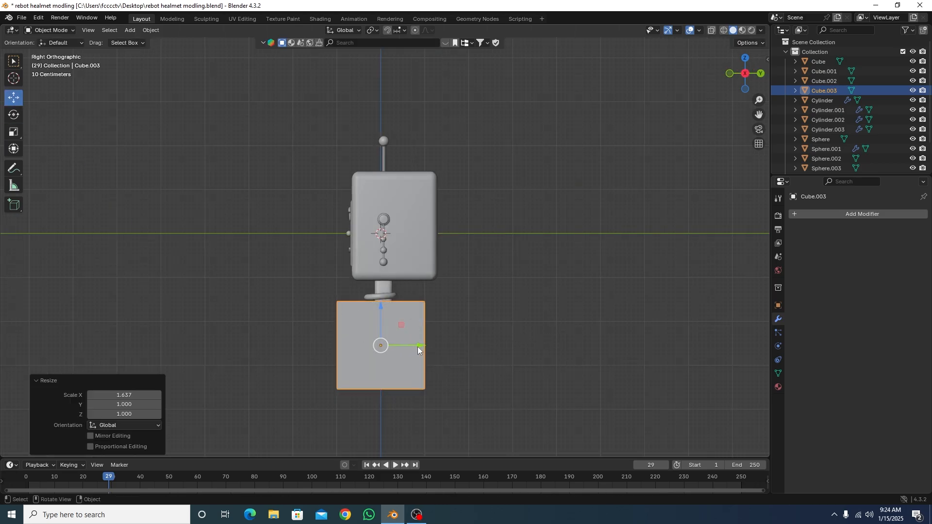
mouse_move(422, 348)
left_mouse_down()
mouse_move(439, 348)
mouse_move(417, 346)
left_mouse_up()
key("shift+space")
key("s")
key("shift+space")
key("g")
Stretch the body cube along Z and move it about 1.24 m down so it sits below the head
key("KP_1")
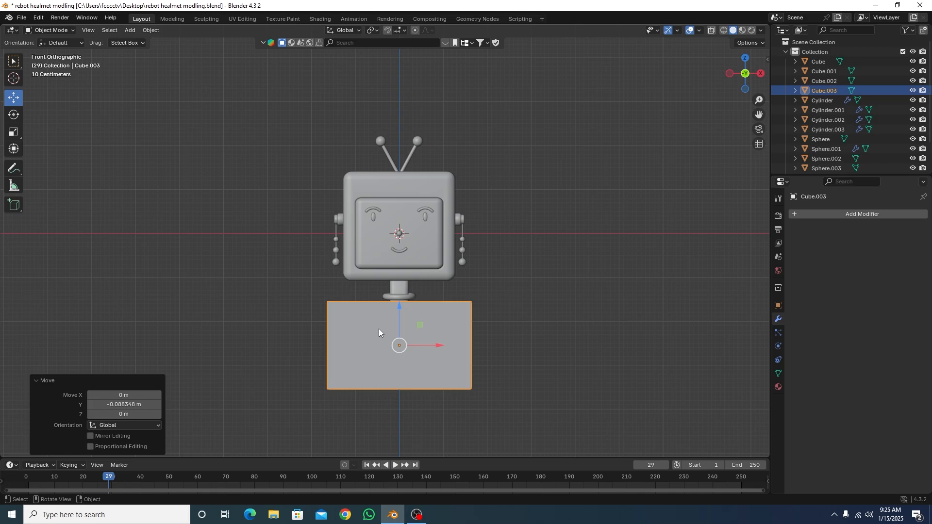
left_click(14, 131)
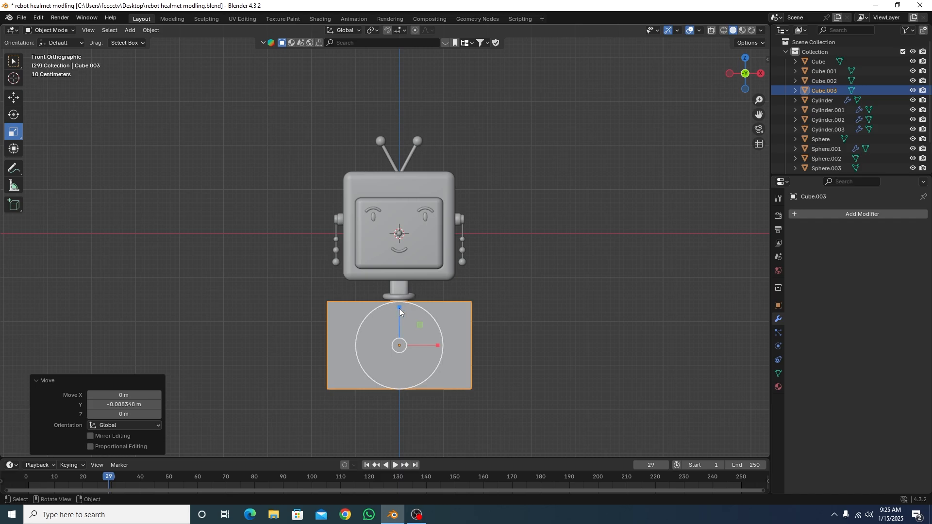
left_click_drag(399, 307, 397, 260)
scroll(412, 262, "down", 2)
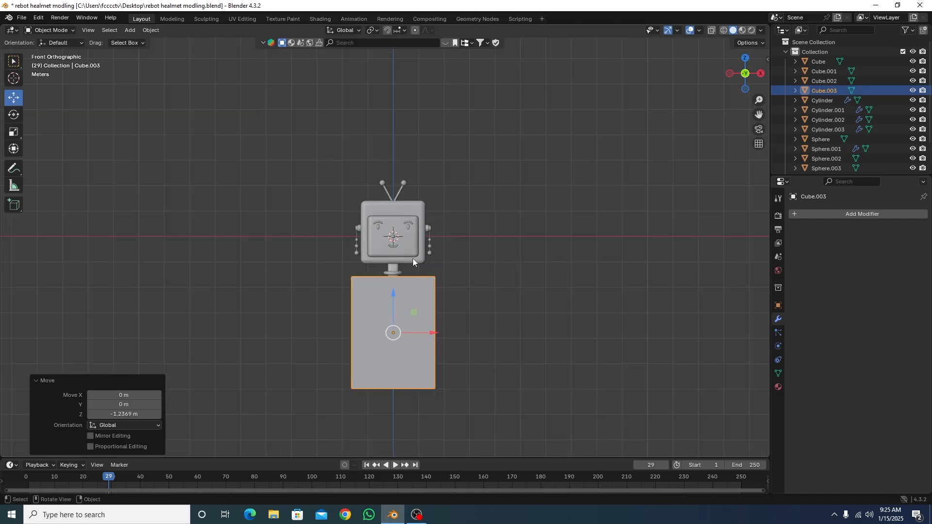
Shorten the body cube along Z and raise it about 0.48 m so its top meets the neck ring
left_click(14, 131)
mouse_move(393, 294)
left_mouse_down()
mouse_move(395, 306)
mouse_move(392, 279)
left_mouse_up()
left_click(13, 97)
scroll(391, 296, "up", 4)
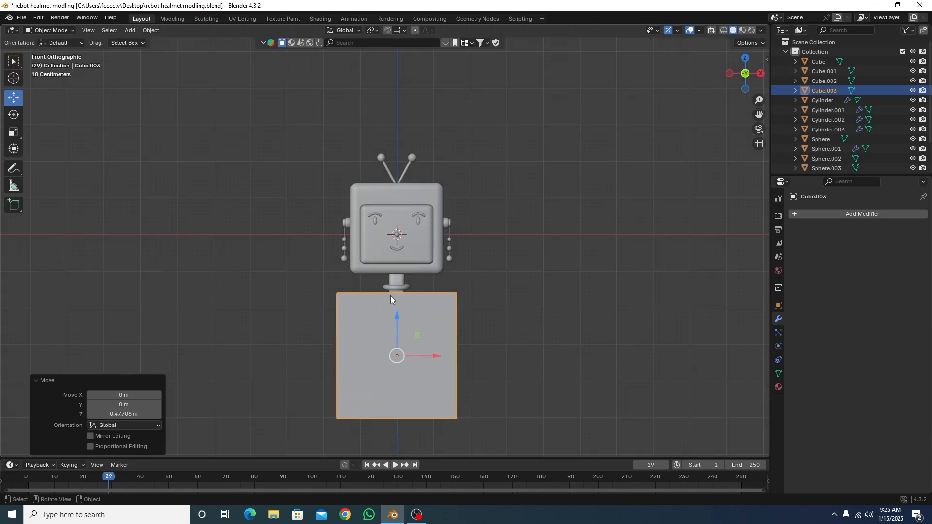
left_click_drag(400, 367, 400, 360)
scroll(363, 176, "down", 1)
scroll(363, 177, "down", 2)
left_click(343, 218)
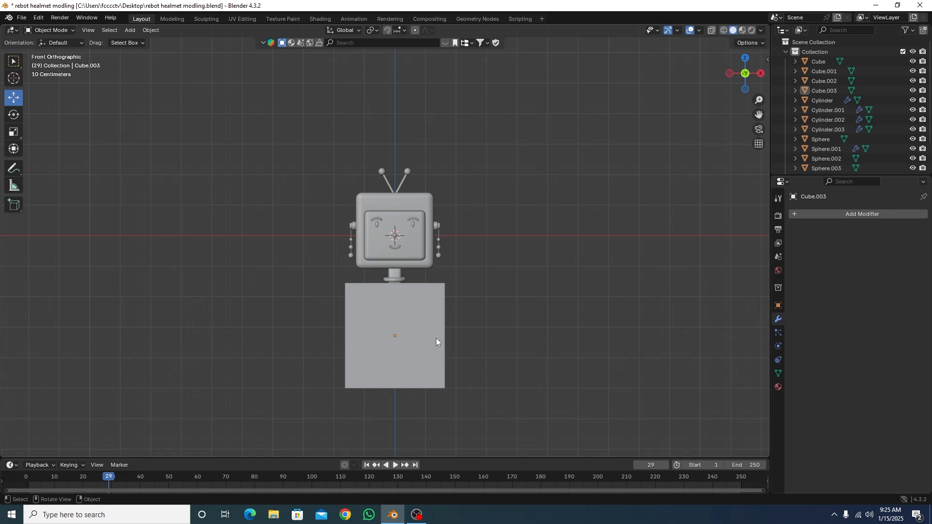
Bevel the body cube's two upper side edges with a width of about 0.31 m and 6 segments
left_click(401, 319)
middle_click_drag(360, 323, 388, 334)
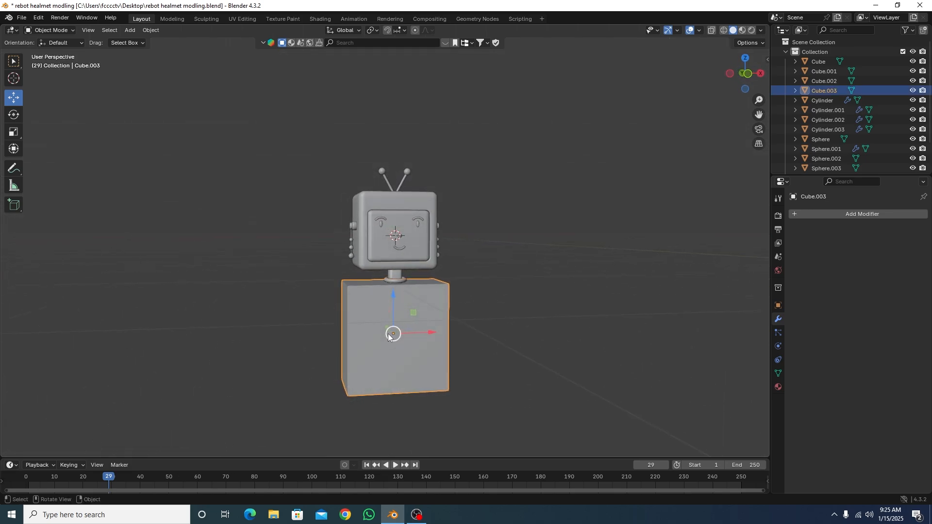
key("Tab")
scroll(388, 333, "up", 1)
left_click(315, 325)
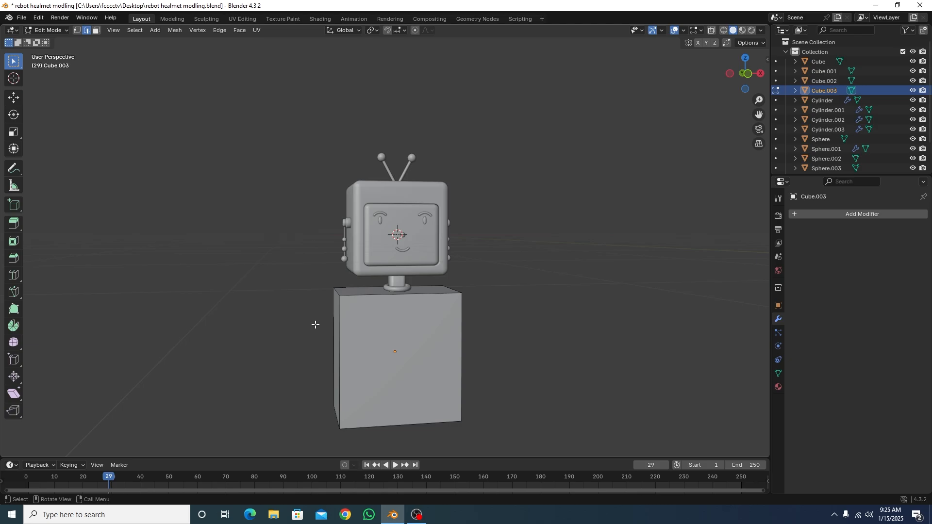
left_click(336, 292, "ctrl")
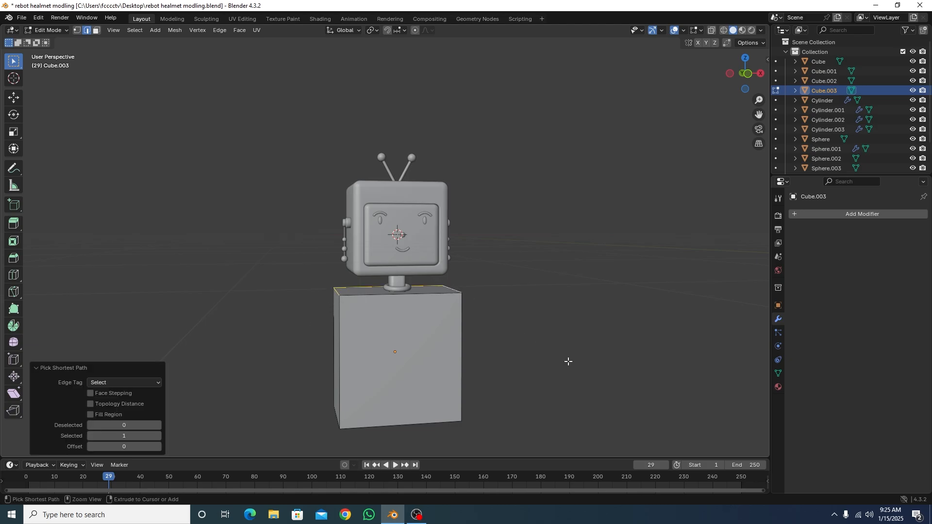
left_click(529, 339)
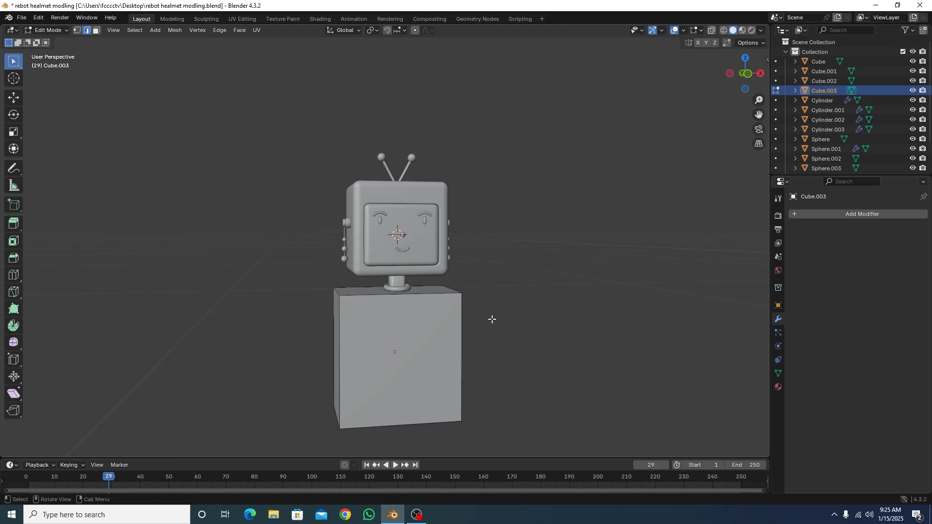
left_click(338, 292, "shift")
key("KP_1")
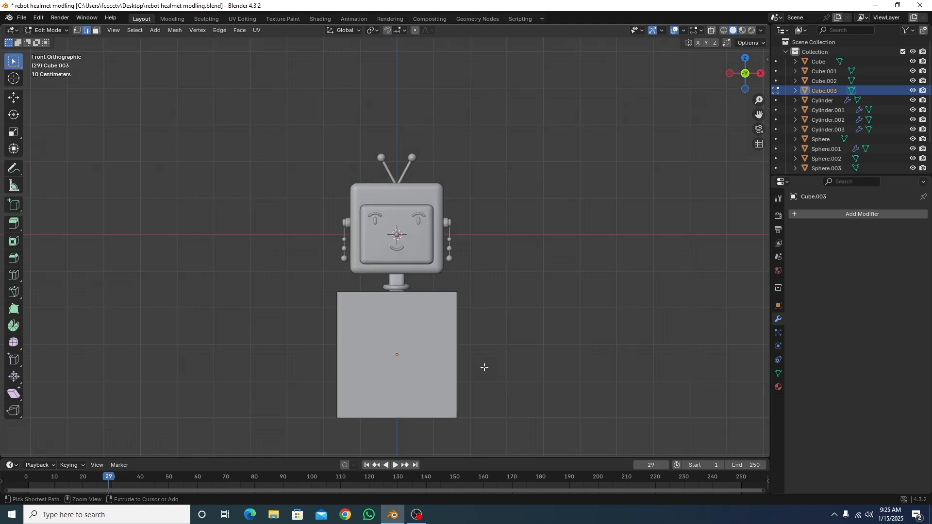
key("ctrl+b")
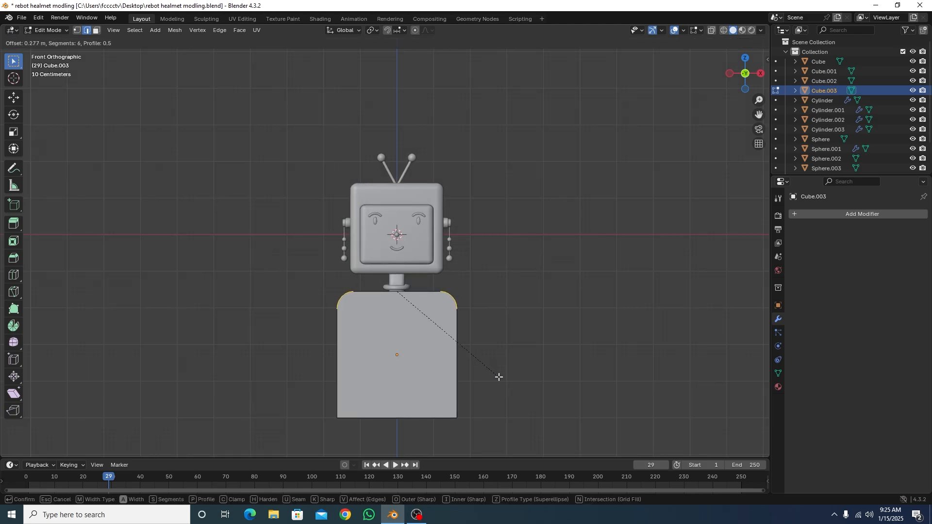
left_click(500, 378)
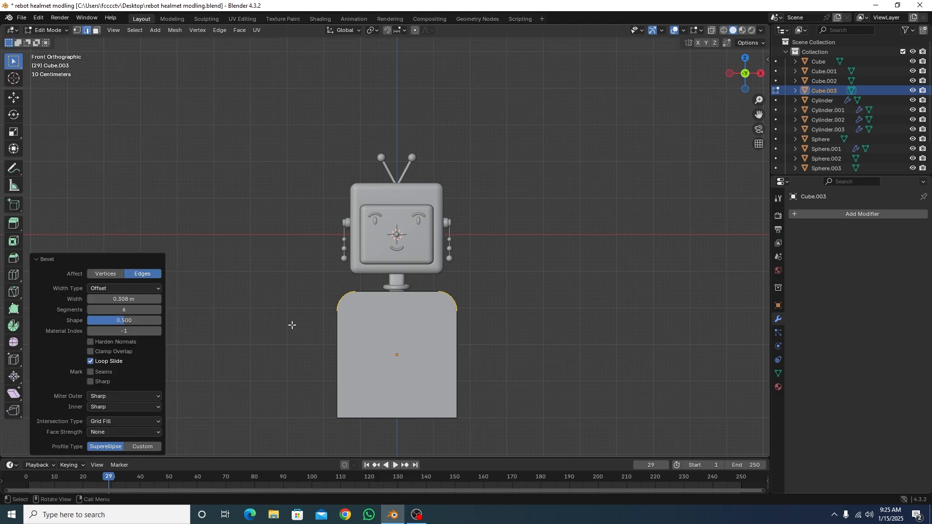
left_click(276, 362)
Bevel the edge loops around the body's front and back faces by about 0.11 m with 6 segments
middle_click_drag(277, 362, 312, 364)
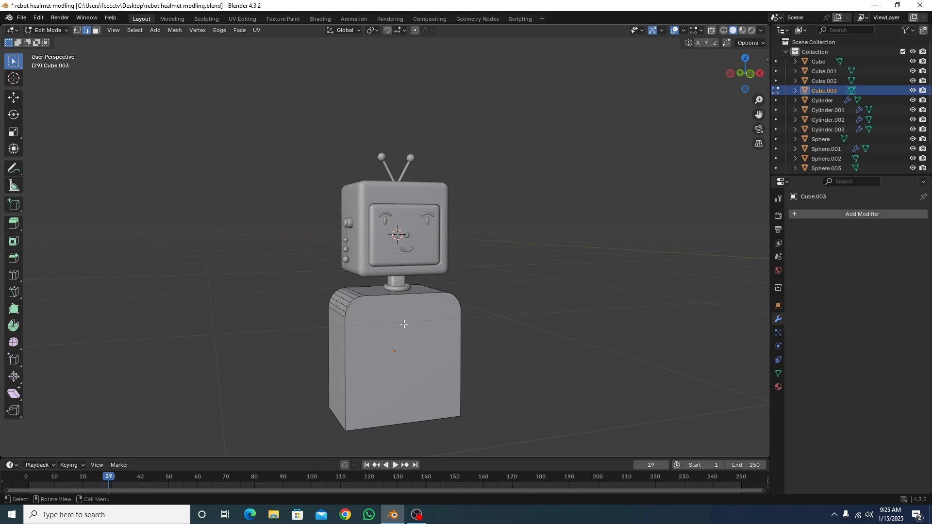
left_click(391, 295, "alt")
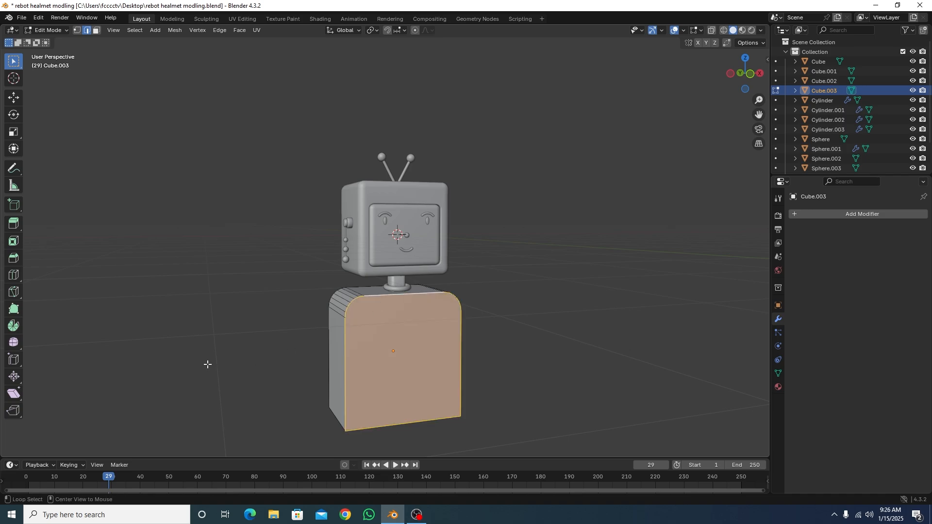
key("ctrl+KP_3")
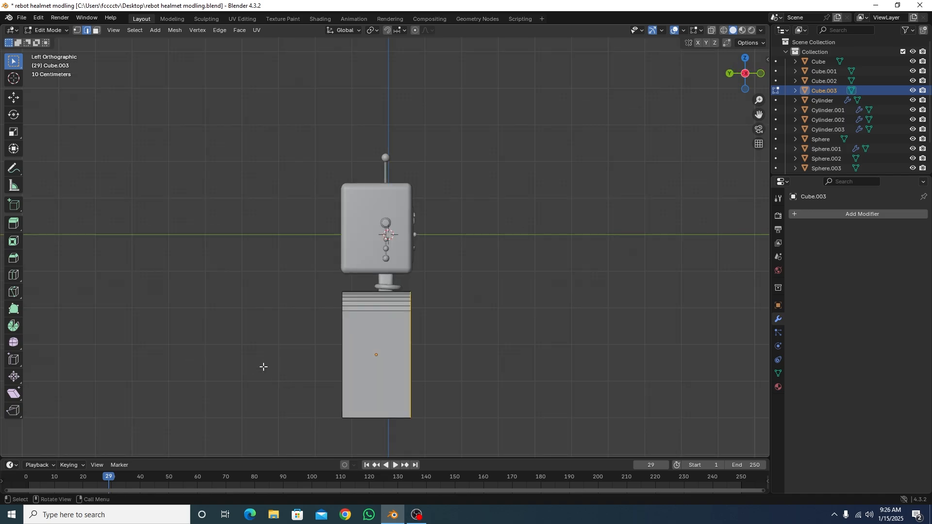
middle_click_drag(263, 367, 301, 370)
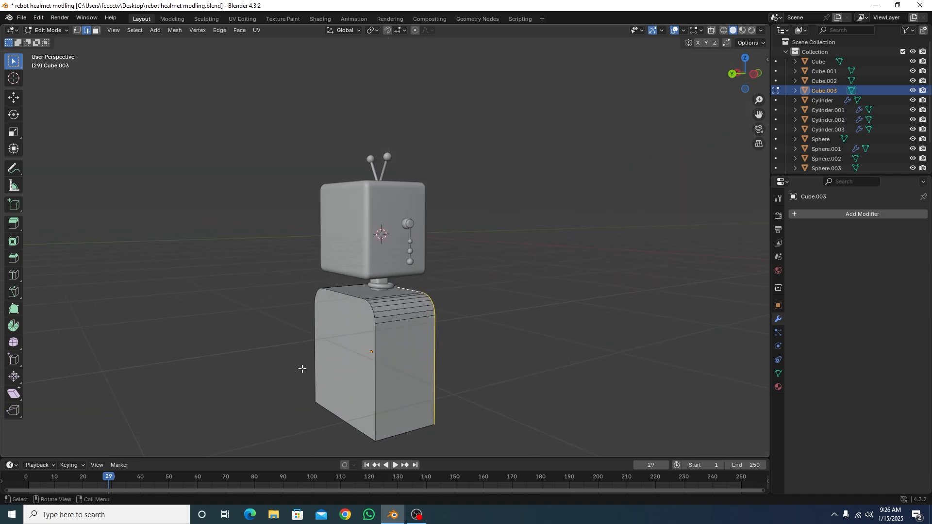
left_click(371, 307, "alt")
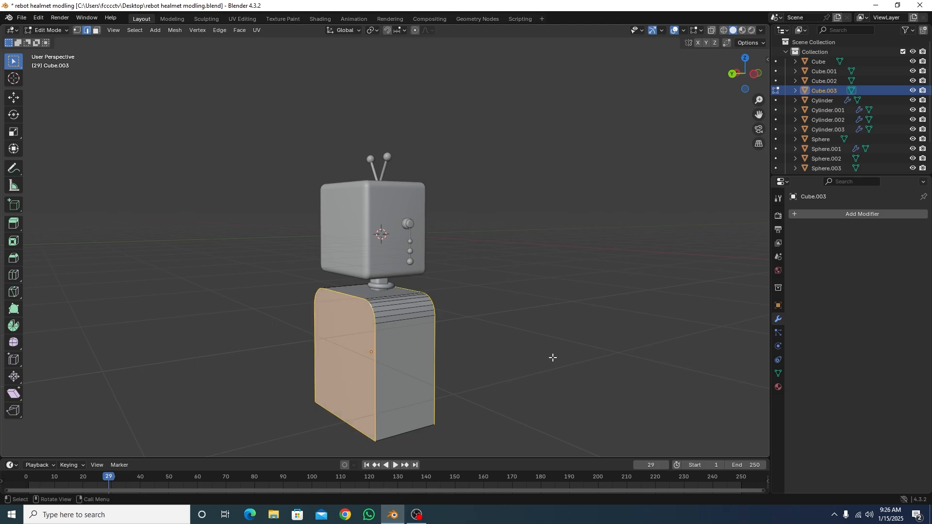
middle_click_drag(553, 355, 460, 363)
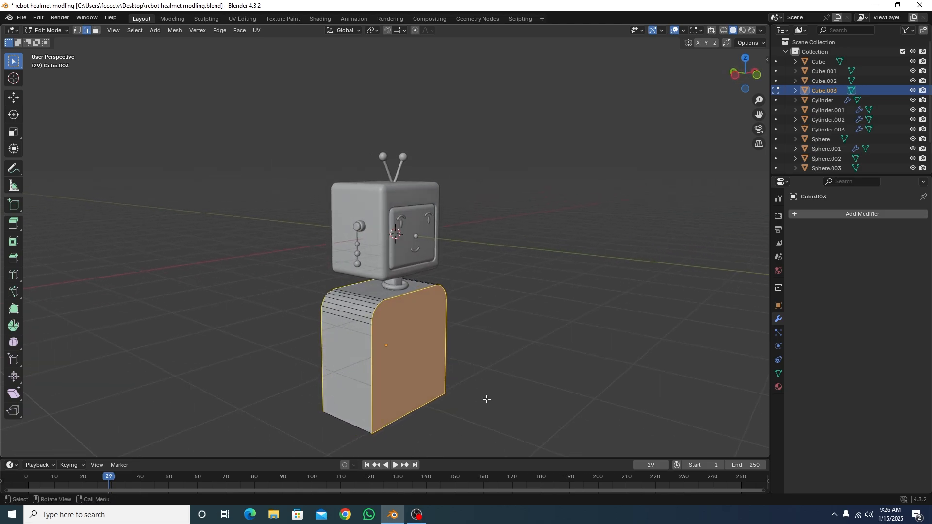
key("ctrl")
key("ctrl+b")
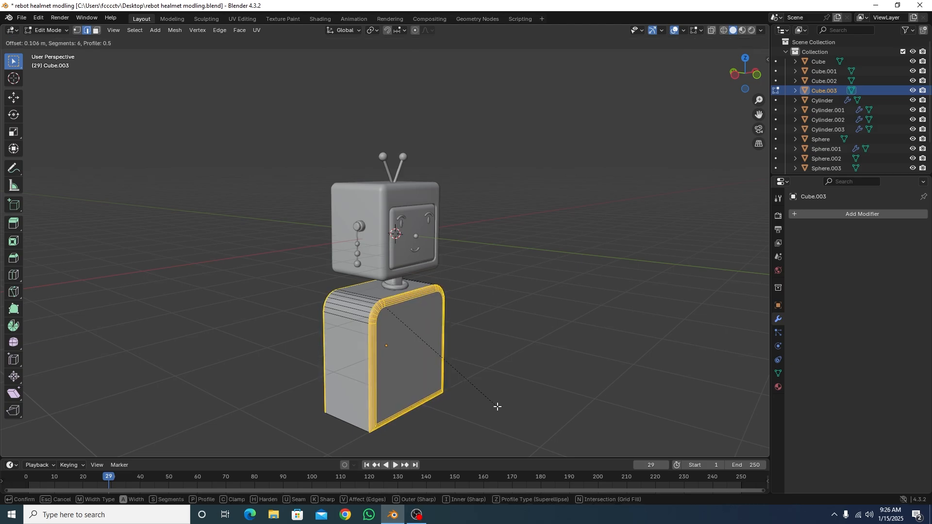
left_click(498, 406)
left_click(514, 328)
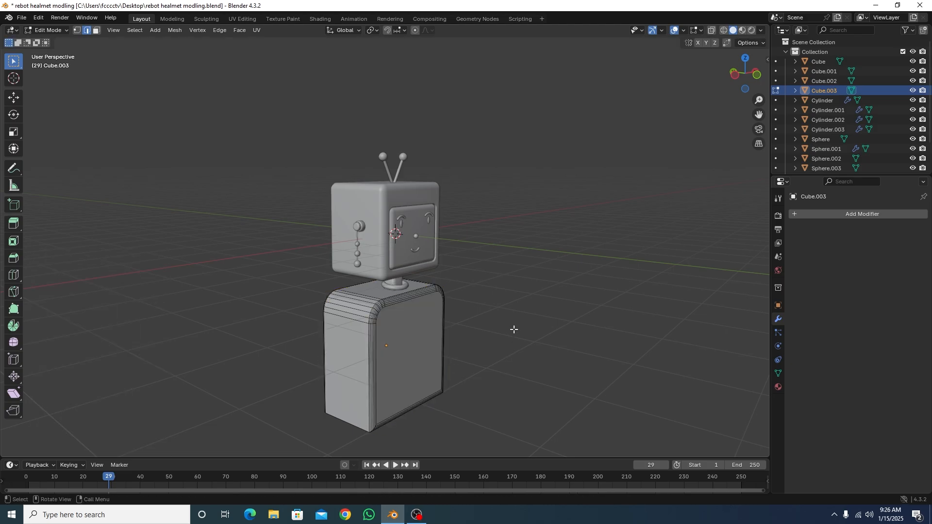
Return to Object Mode and apply Shade Smooth to the body with Keep Sharp Edges enabled
key("KP_1")
key("Tab")
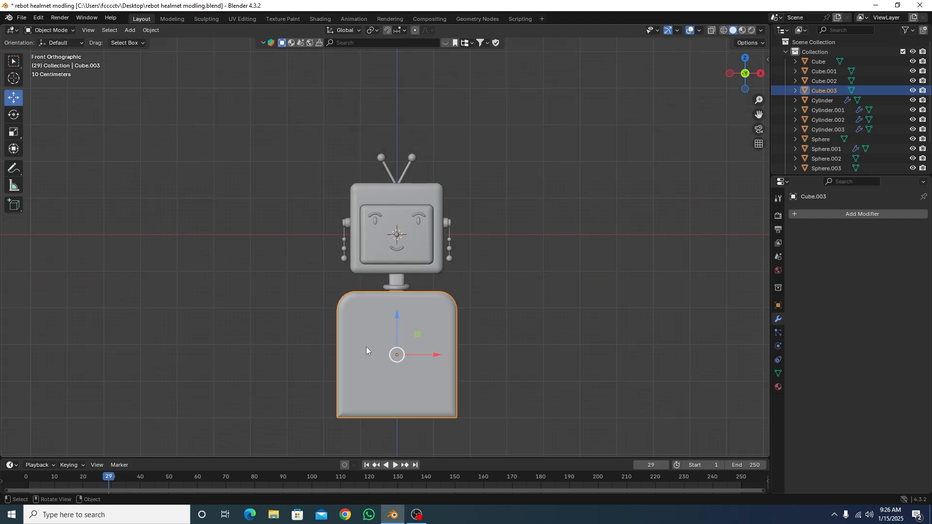
right_click(362, 318)
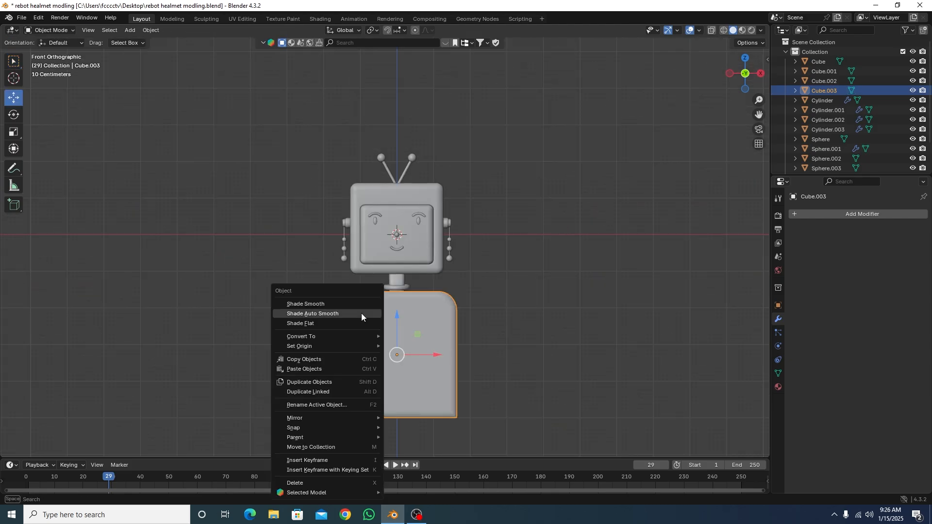
left_click(330, 314)
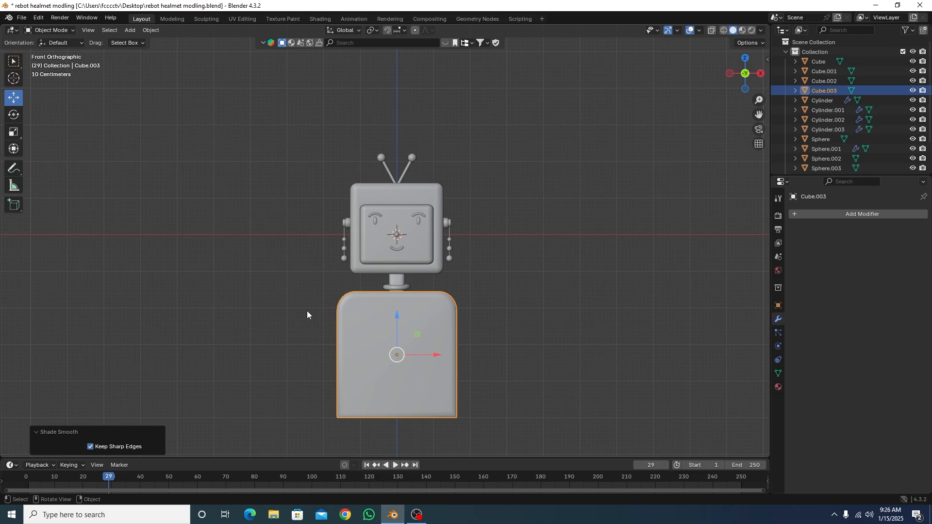
left_click(349, 372)
middle_click_drag(348, 372, 388, 358)
scroll(407, 360, "down", 2)
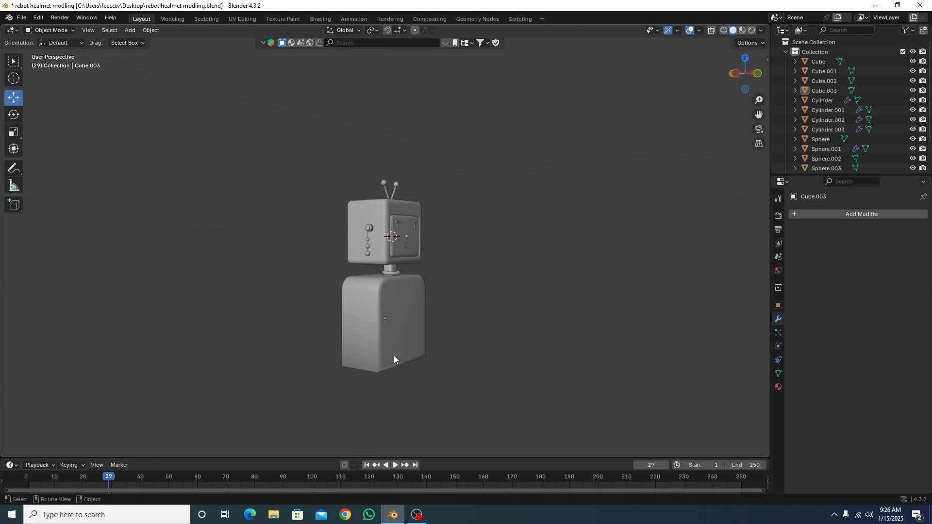
Add an Edge Split modifier to the robot's body
scroll(350, 378, "up", 2)
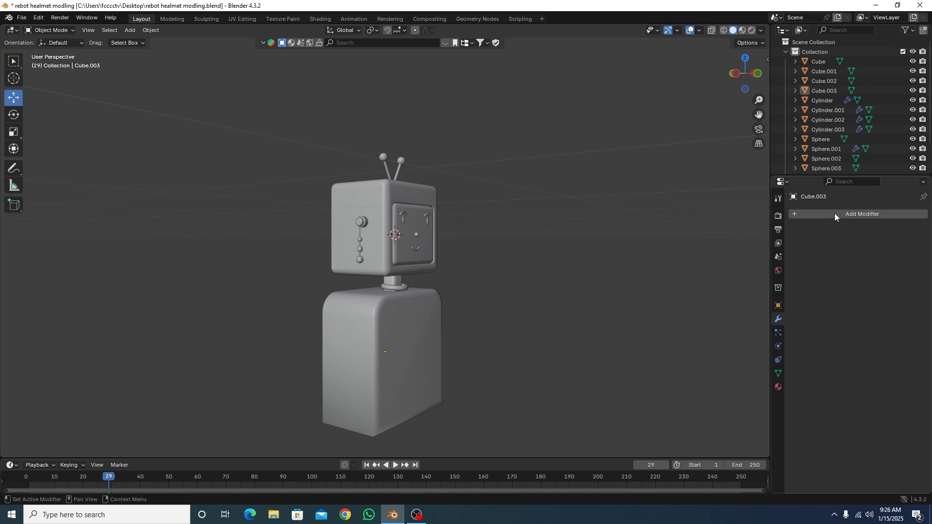
left_click(848, 214)
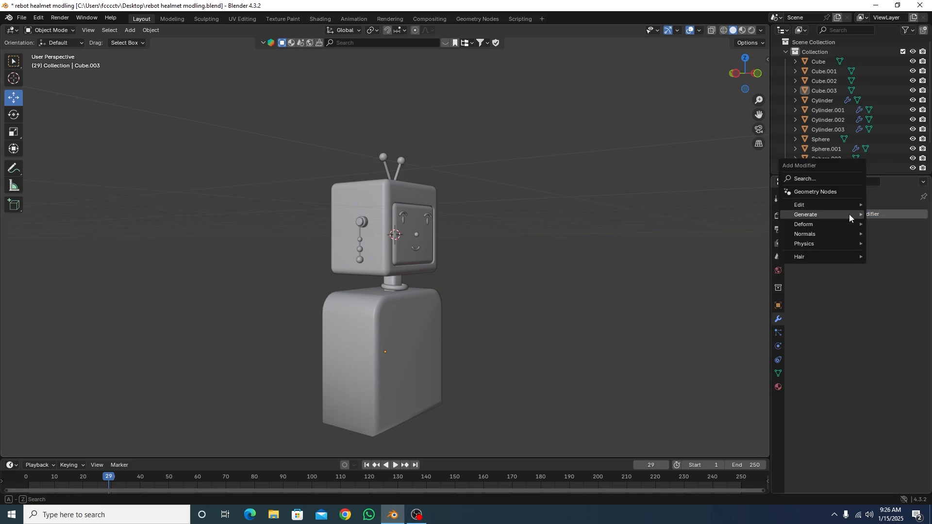
mouse_move(814, 216)
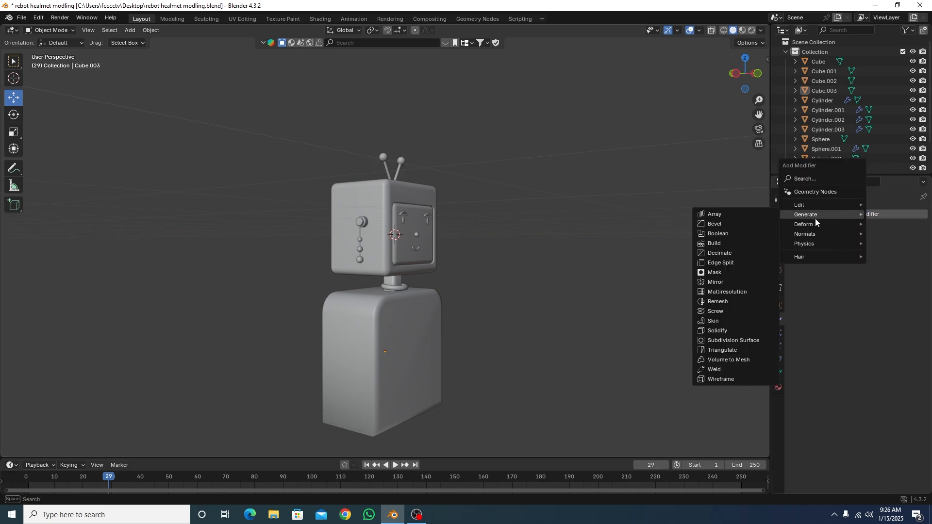
left_click(720, 263)
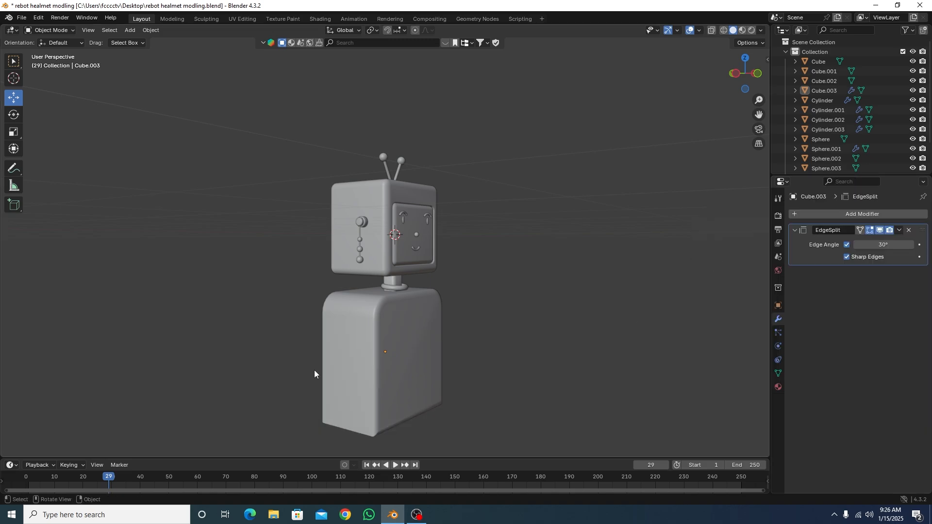
Add a new cube in Object Mode and move it about 7.29 m along negative X, clear of the robot
middle_click_drag(426, 327, 486, 365)
key("KP_1")
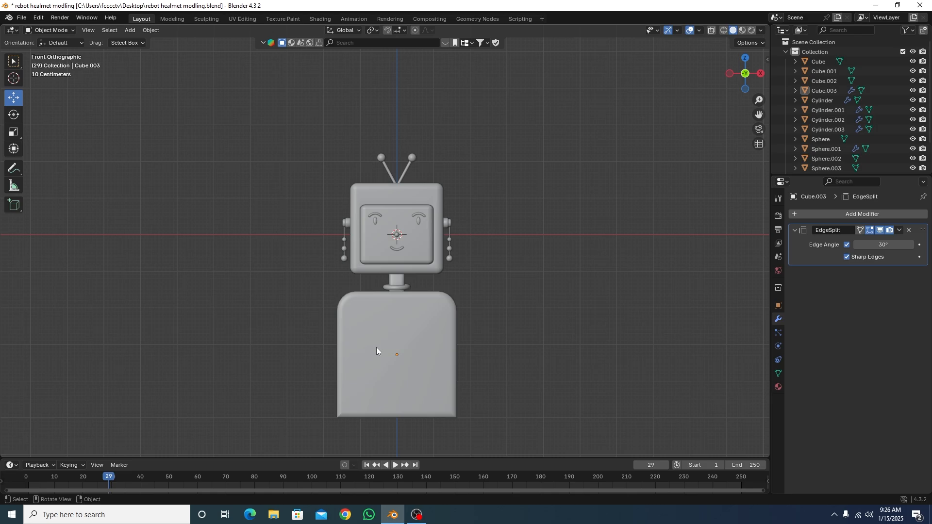
middle_click_drag(376, 348, 395, 281)
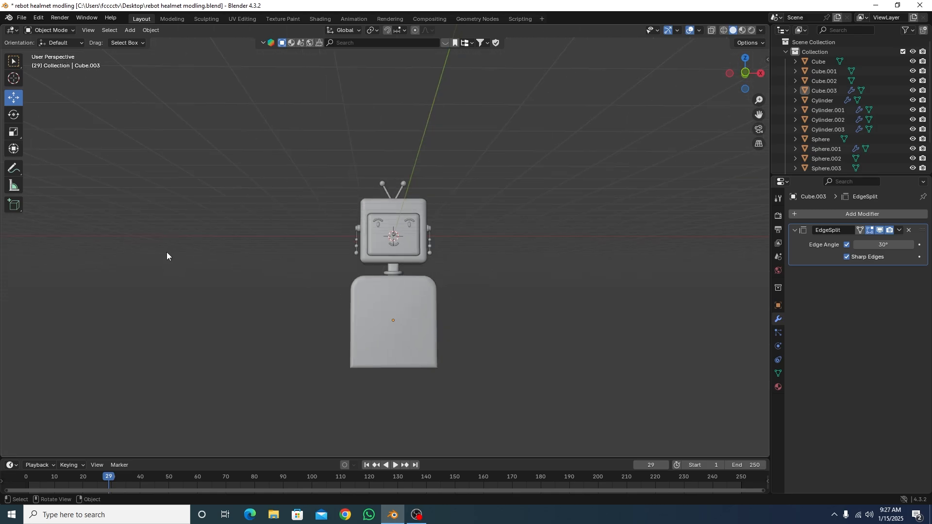
key("shift+a")
mouse_move(188, 246)
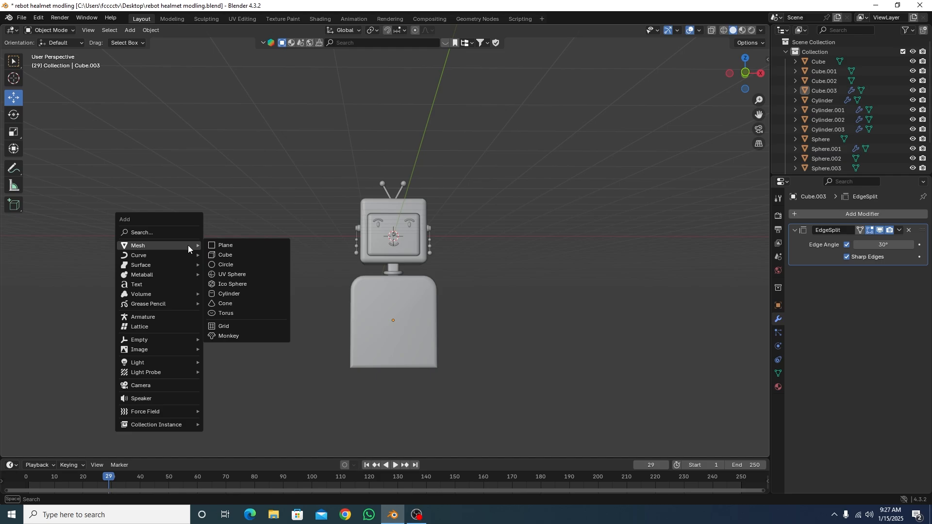
left_click(222, 253)
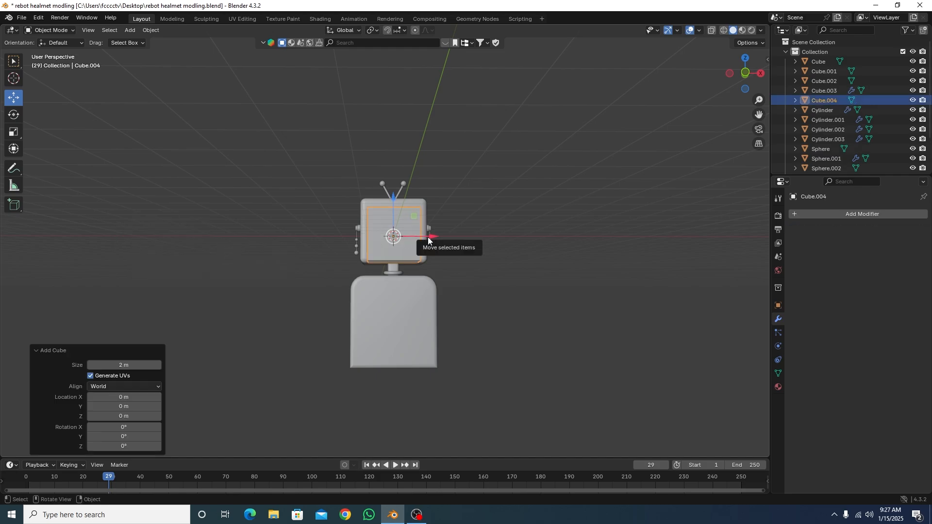
left_click_drag(427, 236, 241, 237)
In Edit Mode with face selection, extrude the new cube's robot-facing side about 1.8 m along X
key("KP_1")
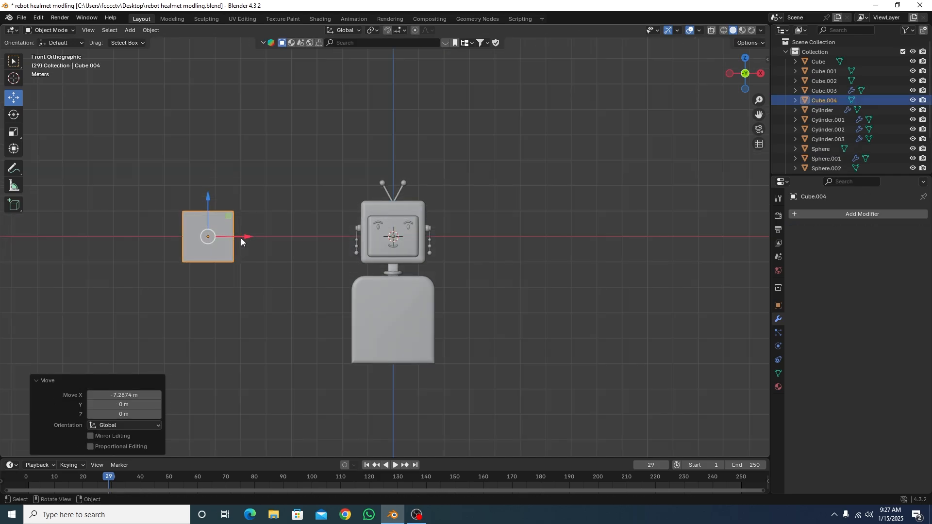
middle_click_drag(167, 247, 322, 245, "shift")
scroll(321, 246, "up", 2)
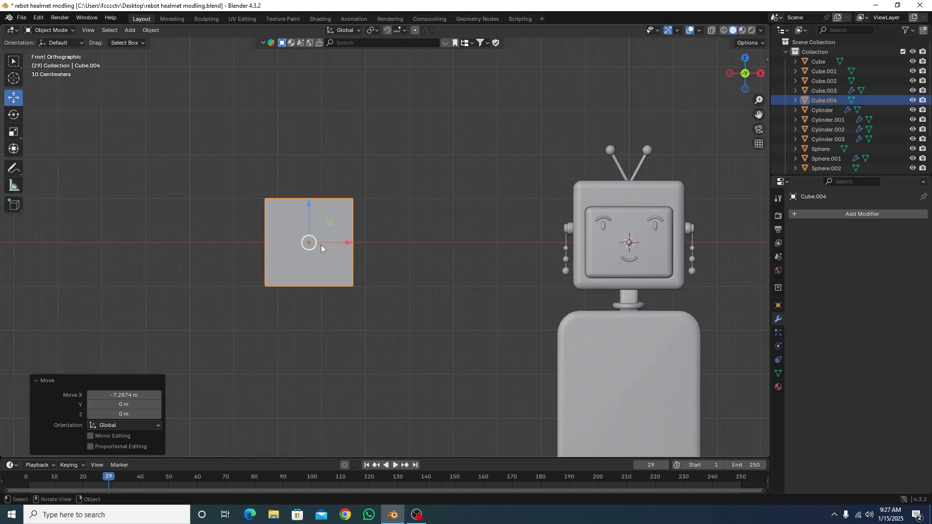
key("Tab")
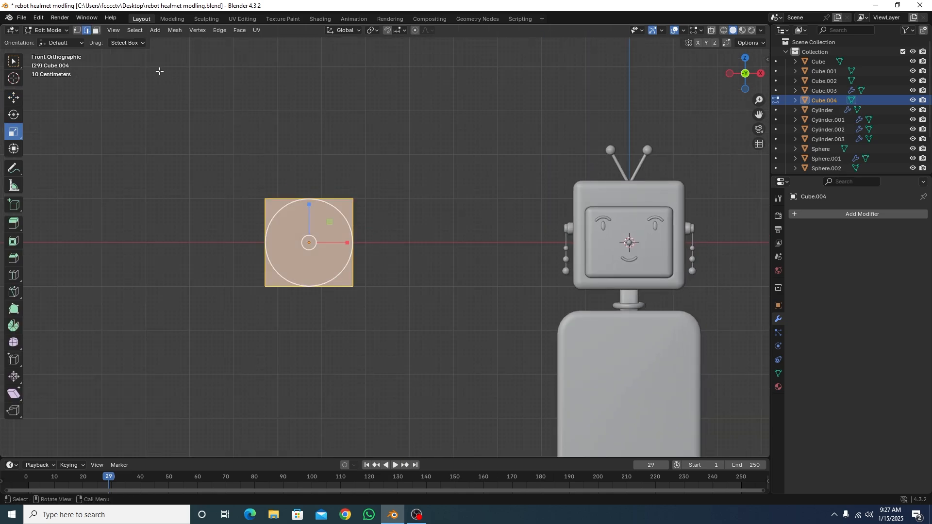
left_click(97, 30)
left_click(342, 286)
middle_click_drag(418, 289, 386, 284)
left_click(355, 246)
middle_click_drag(391, 329, 410, 306)
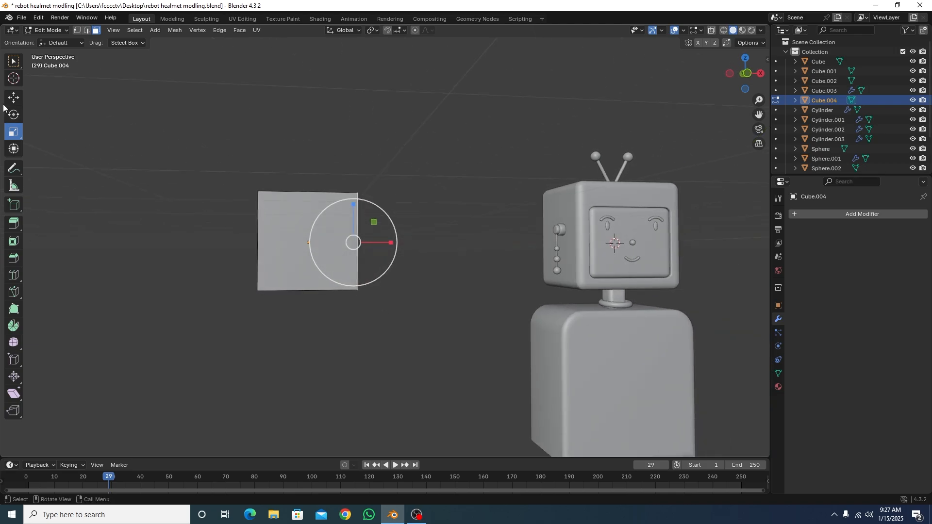
key("shift+space")
key("g")
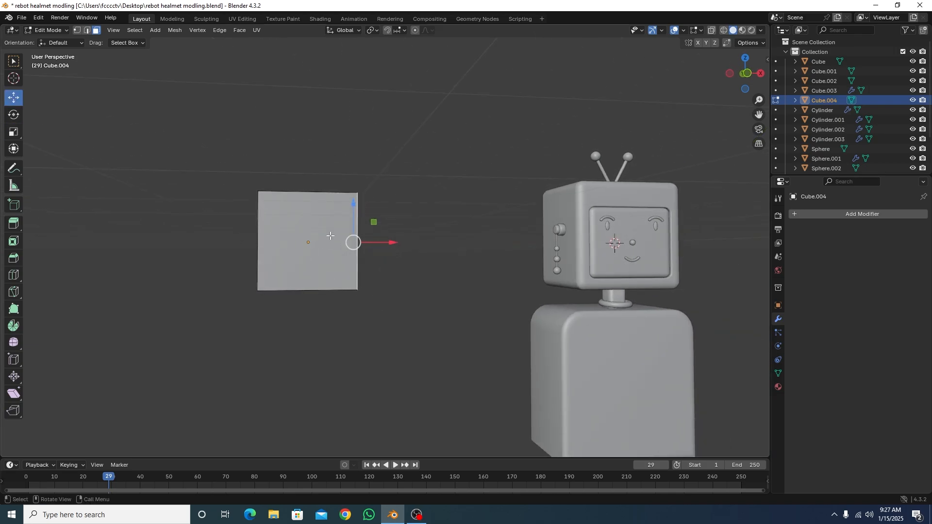
key("e")
right_click(330, 237)
left_click_drag(390, 242, 459, 270)
key("KP_1")
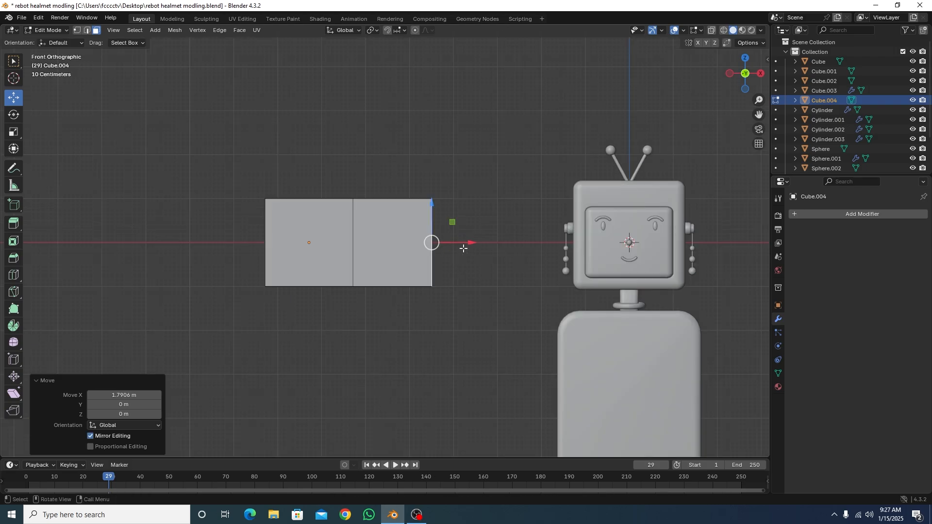
Extrude the cube's opposite side face outward along negative X to form a second arm of similar length
middle_click_drag(208, 258, 264, 238)
left_click(261, 243)
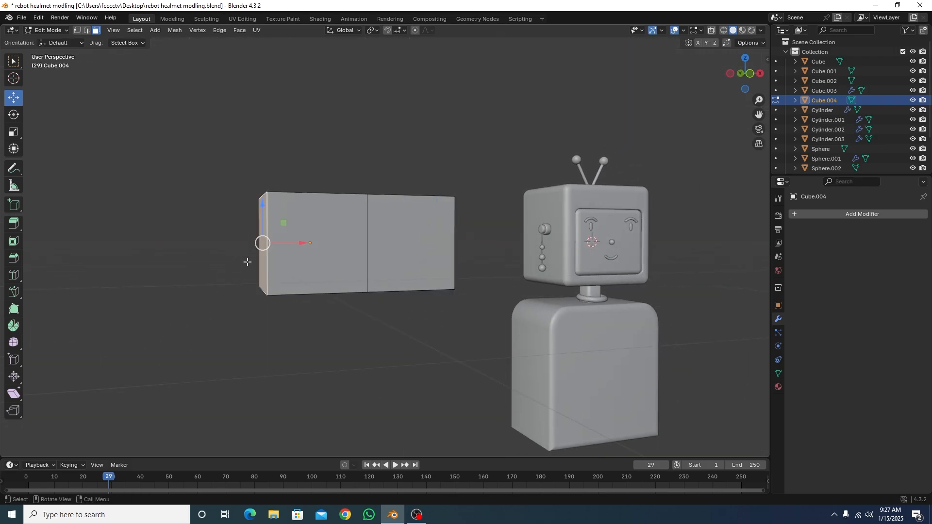
key("e")
right_click(262, 241)
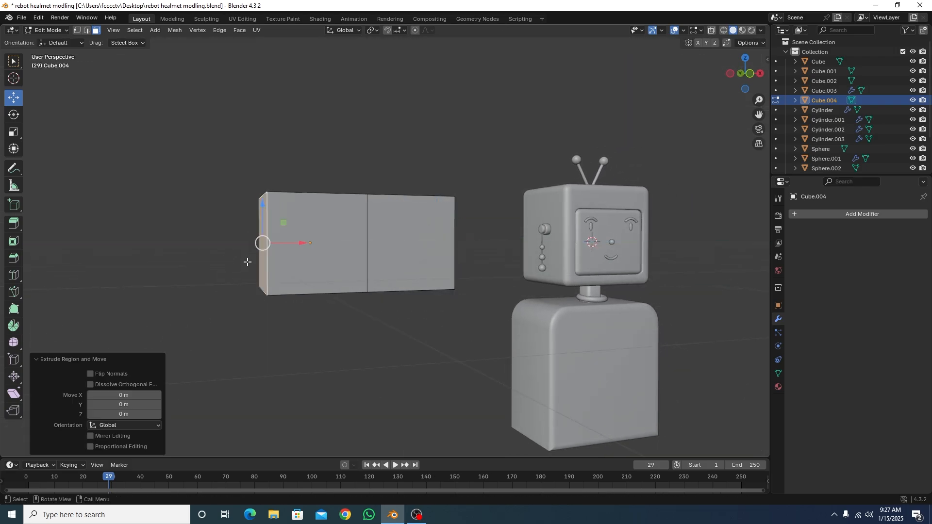
key("g")
key("x")
left_click(292, 243)
key("KP_1")
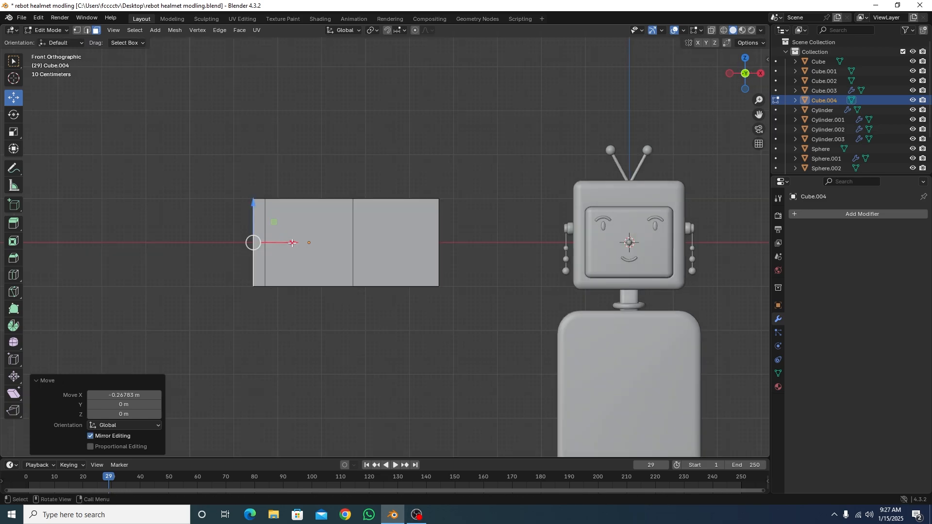
key("g")
left_click(227, 241)
left_click(277, 304)
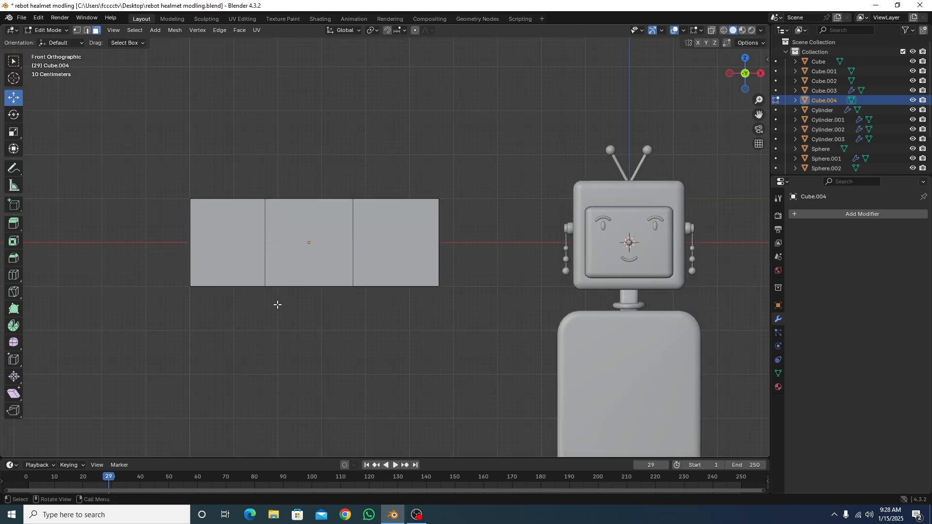
Extrude the top face of the middle block upward along Z to form the cross's upper arm
middle_click_drag(277, 304, 298, 206)
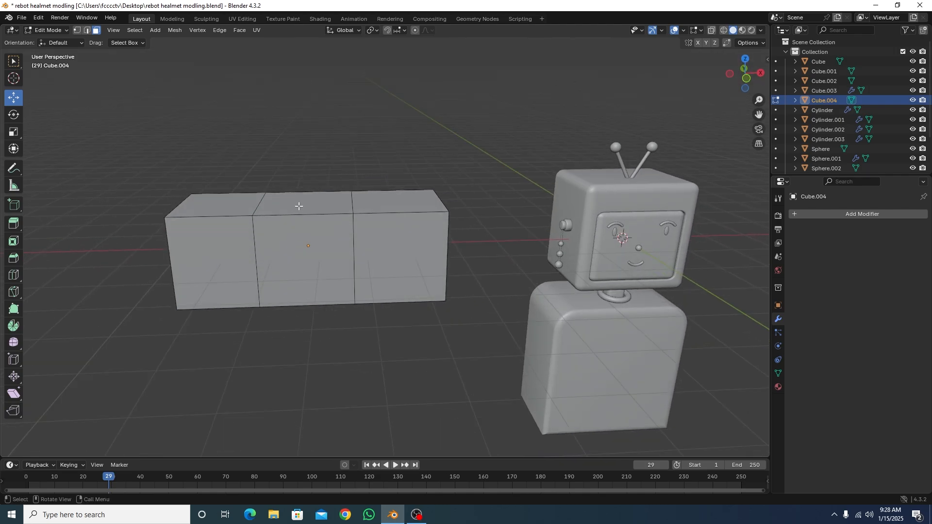
left_click(298, 205)
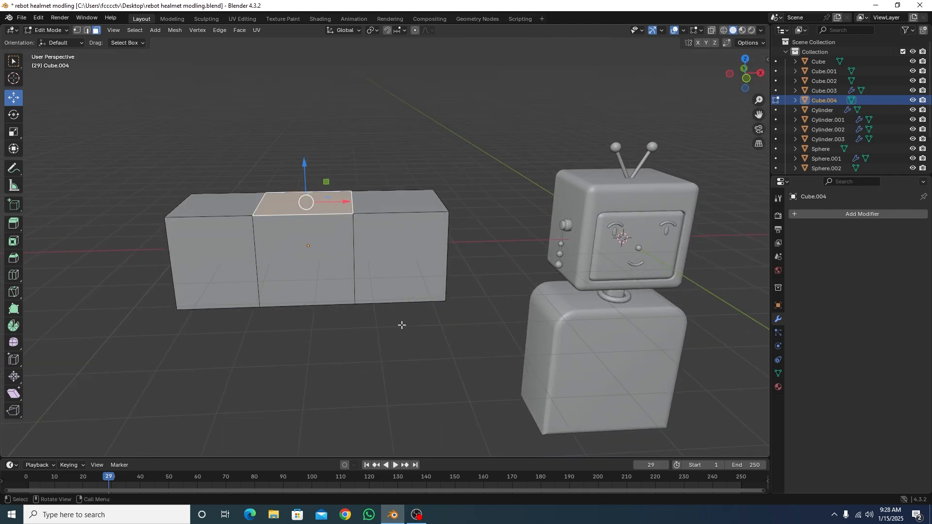
key("KP_1")
key("e")
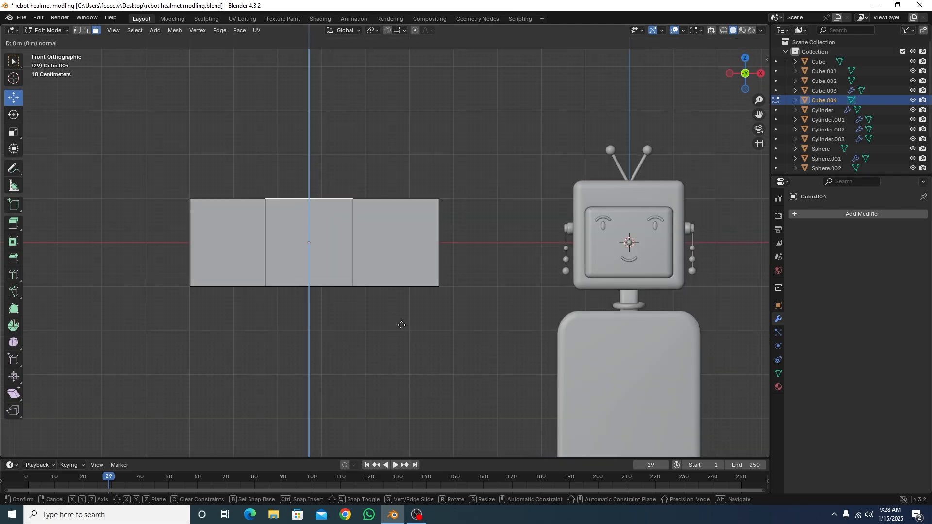
key("Escape")
left_click_drag(309, 162, 307, 91)
Extrude the bottom face of the middle block about 1.67 m downward along Z to complete the cross shape
middle_click_drag(355, 329, 333, 250)
left_click(329, 272)
key("KP_1")
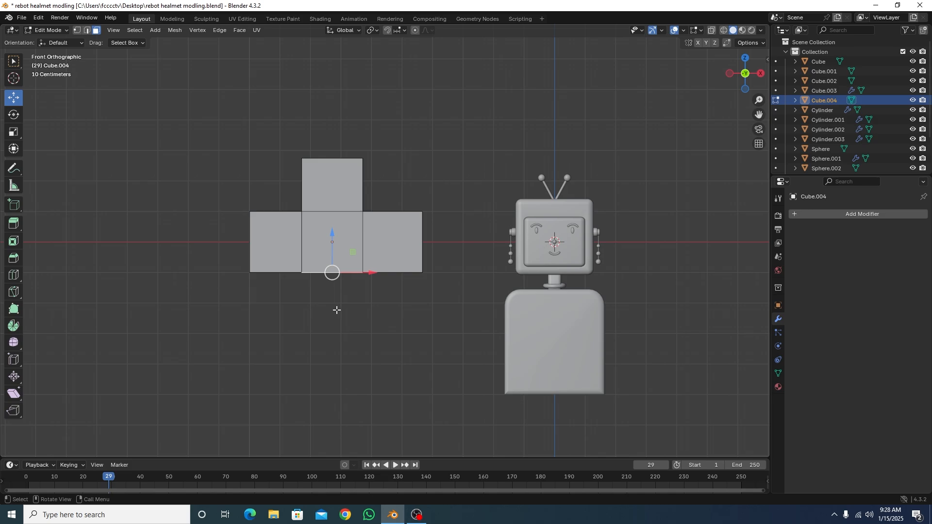
key("g")
key("z")
key("z")
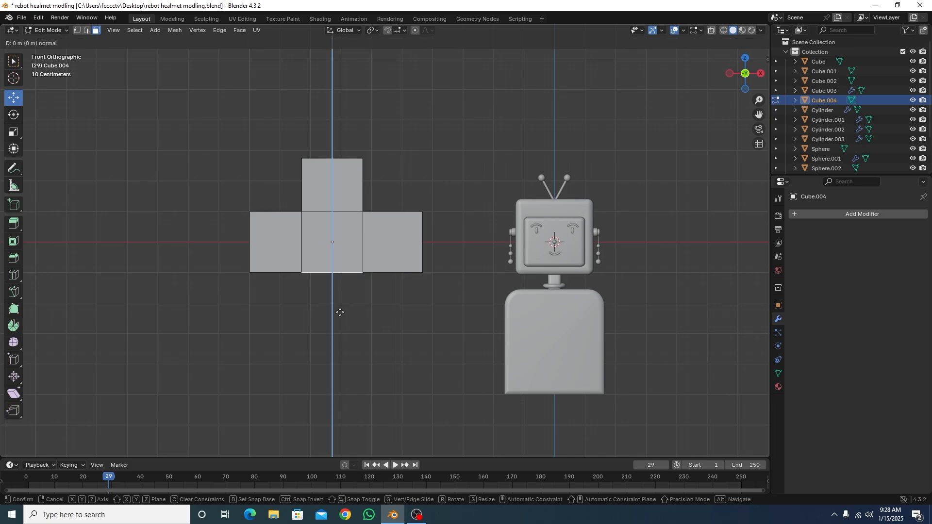
right_click(340, 312)
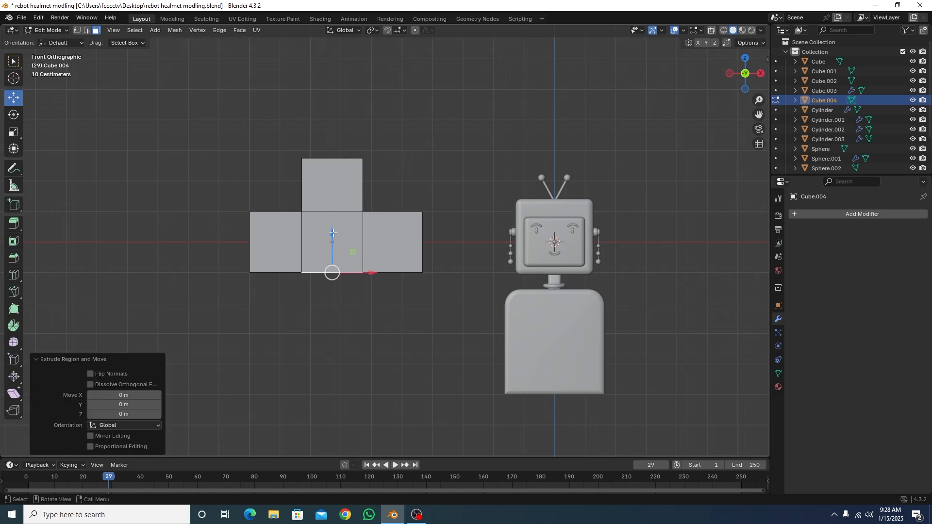
left_click_drag(333, 233, 325, 281)
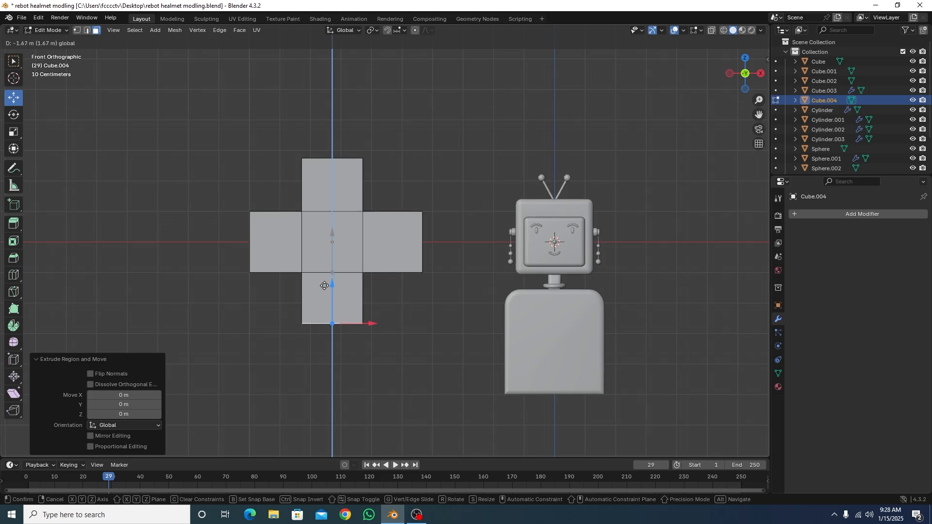
left_click(323, 286)
left_click(200, 267)
Return to Object Mode, add another cube, and move it about 4.9 m along negative X and 3 m down, beside the cross
middle_click_drag(200, 267, 214, 271)
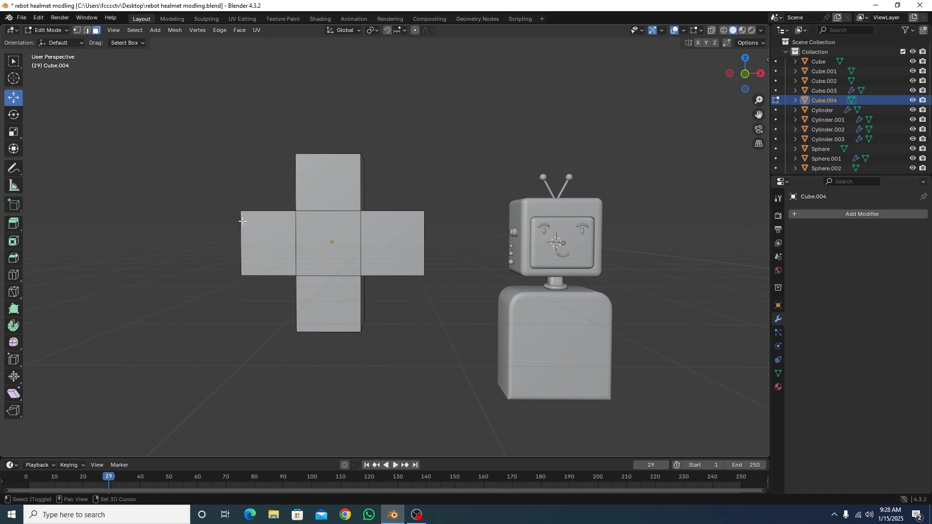
key("shift+a")
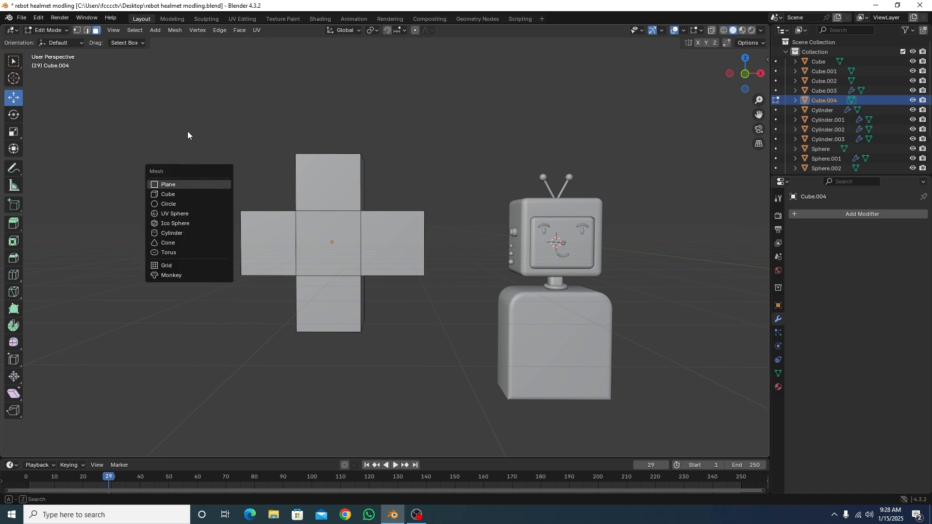
key("Escape")
key("Tab")
key("shift+a")
mouse_move(211, 313)
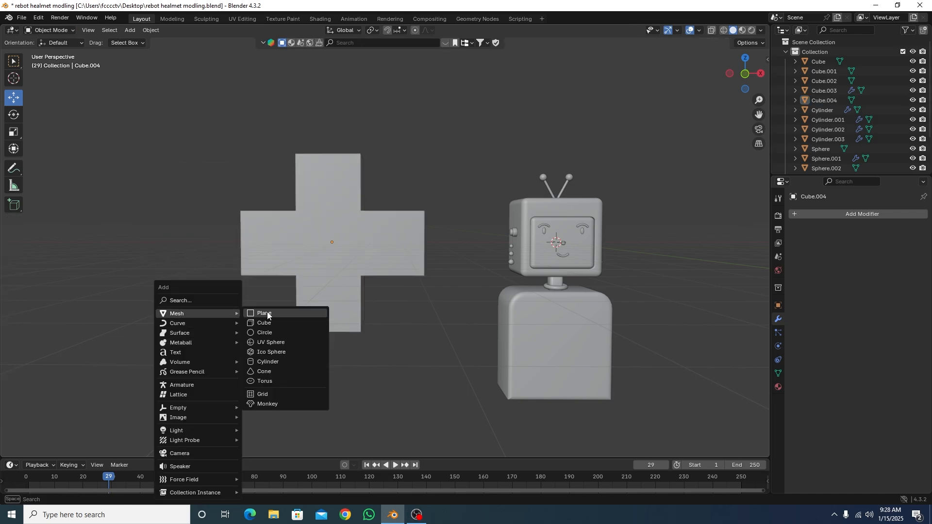
left_click(269, 322)
key("g")
key("x")
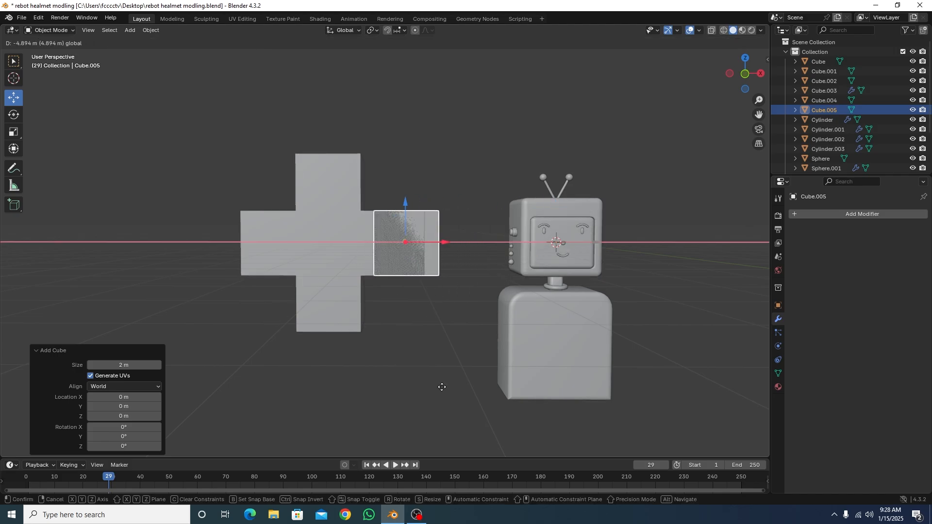
left_click(441, 384)
left_click_drag(404, 206, 429, 387)
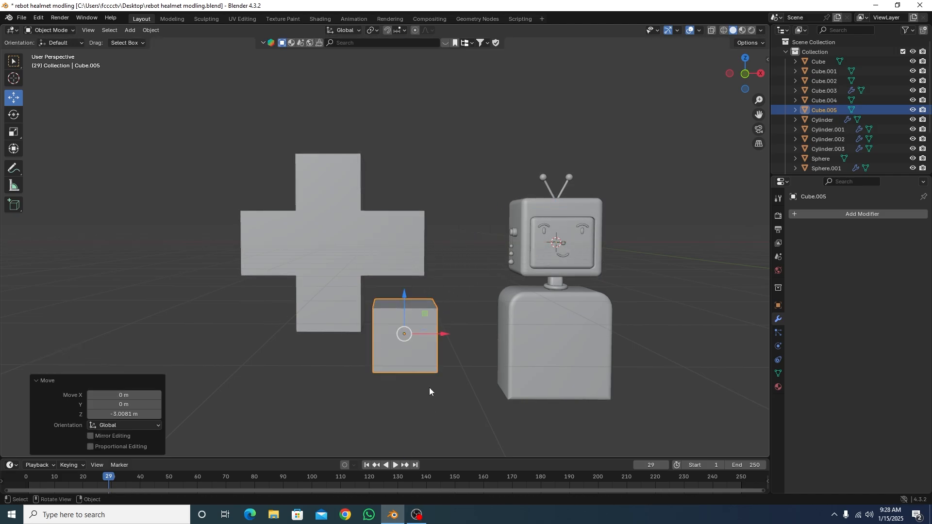
In Edit Mode, scale the second cube's two upper side edges together along X to form a triangular wedge
key("Tab")
middle_click_drag(427, 387, 445, 363)
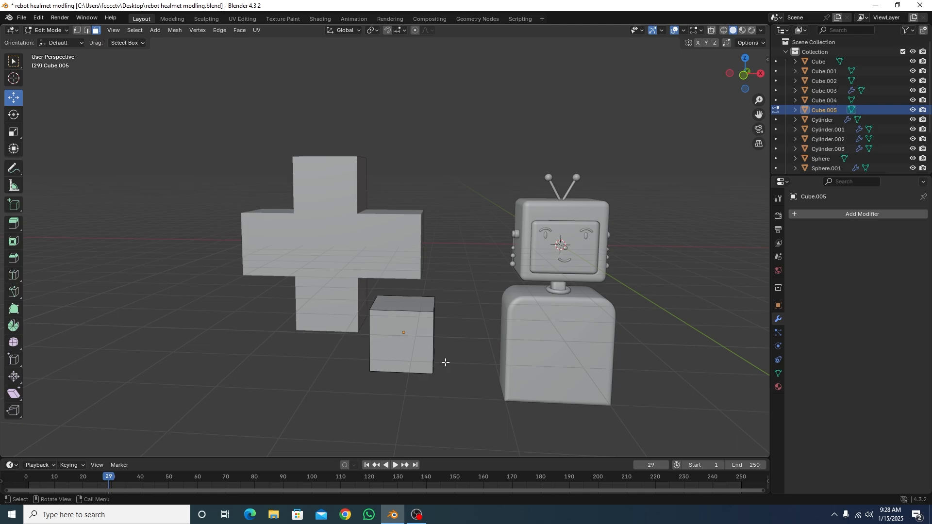
left_click(429, 305)
left_click(104, 118)
left_click(430, 300)
middle_click_drag(350, 383, 382, 305)
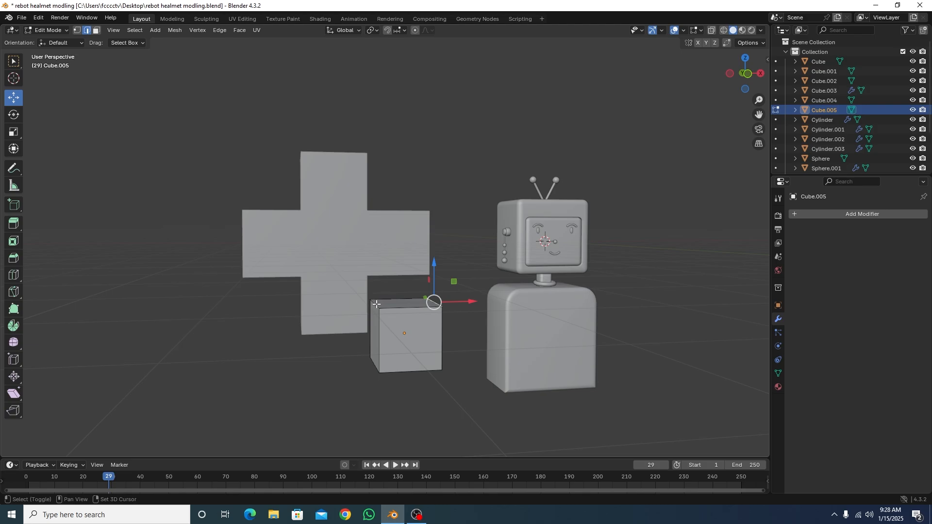
left_click(376, 304, "shift")
left_click(9, 134)
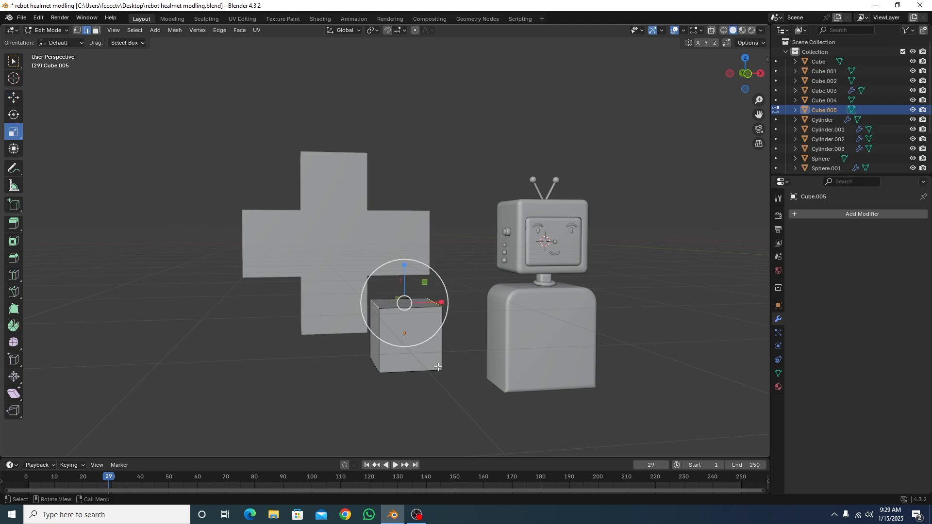
middle_click_drag(462, 366, 447, 311)
left_click_drag(442, 305, 402, 297)
middle_click_drag(402, 297, 379, 389)
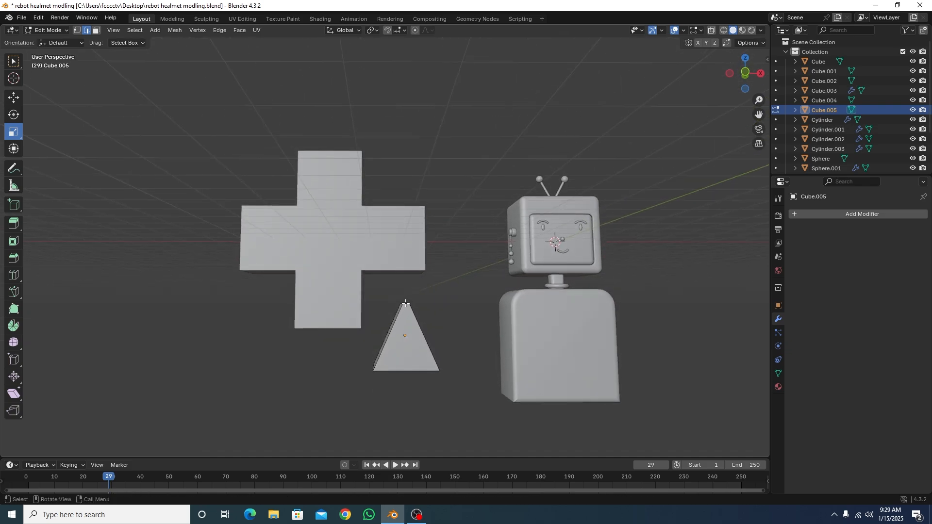
middle_click_drag(387, 406, 399, 345)
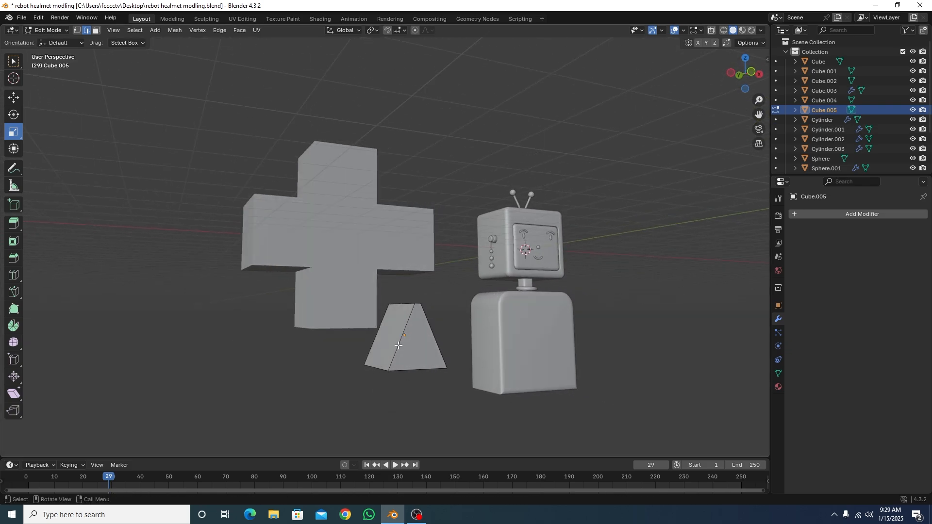
Bevel the edges around the wedge's front triangular face by about 0.11 m with 10 segments
key("super")
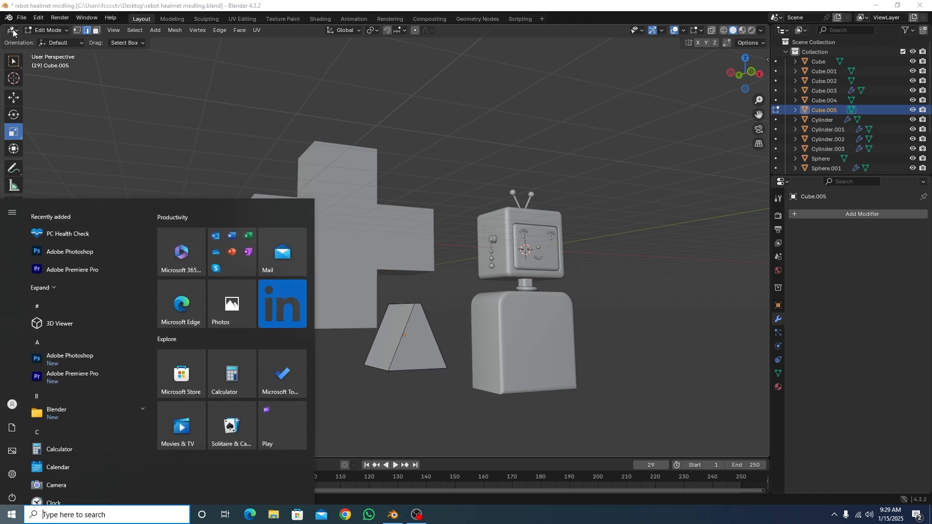
key("Escape")
left_click(404, 333)
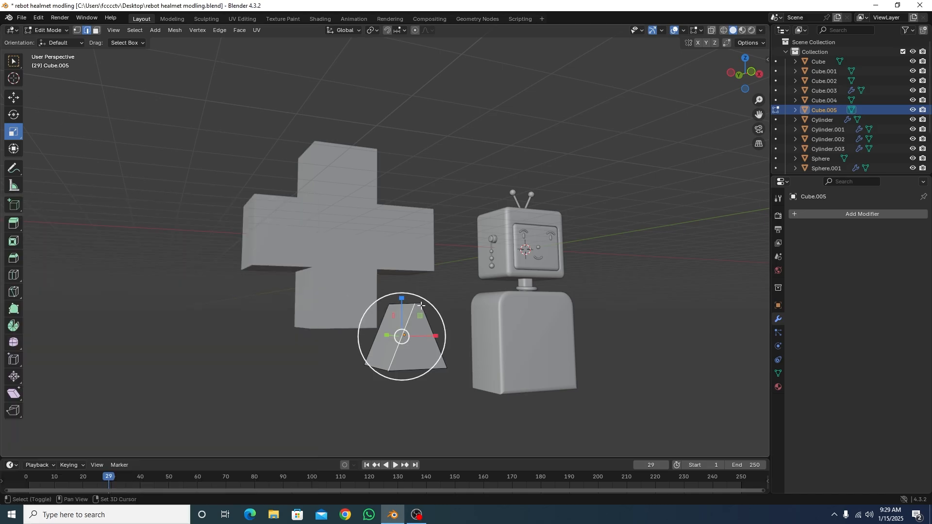
left_click(434, 363, "shift")
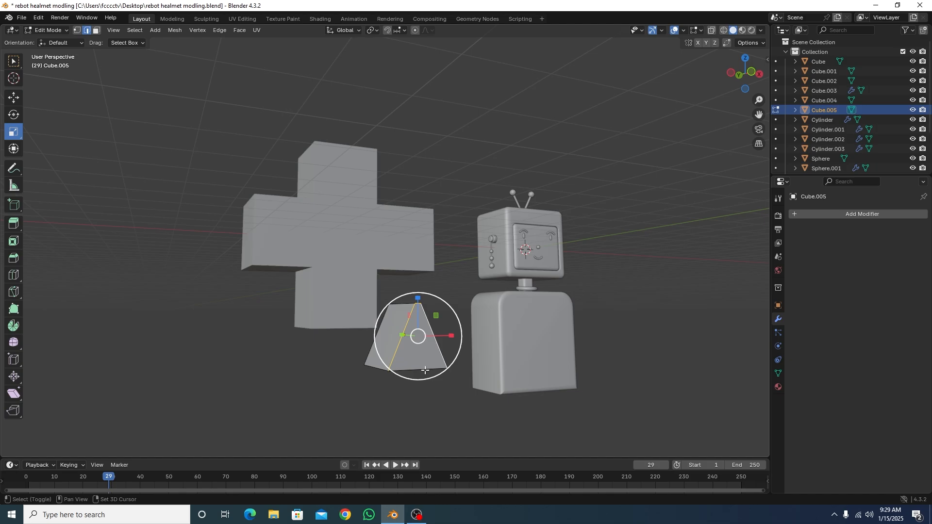
left_click(425, 370, "shift")
middle_click_drag(474, 399, 449, 395)
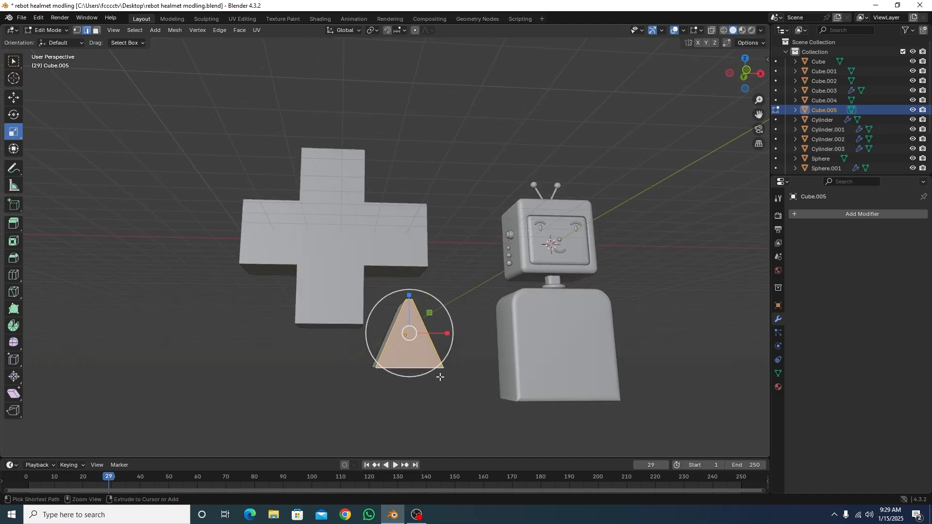
scroll(440, 376, "up", 3)
middle_click_drag(489, 370, 473, 274)
key("ctrl+b")
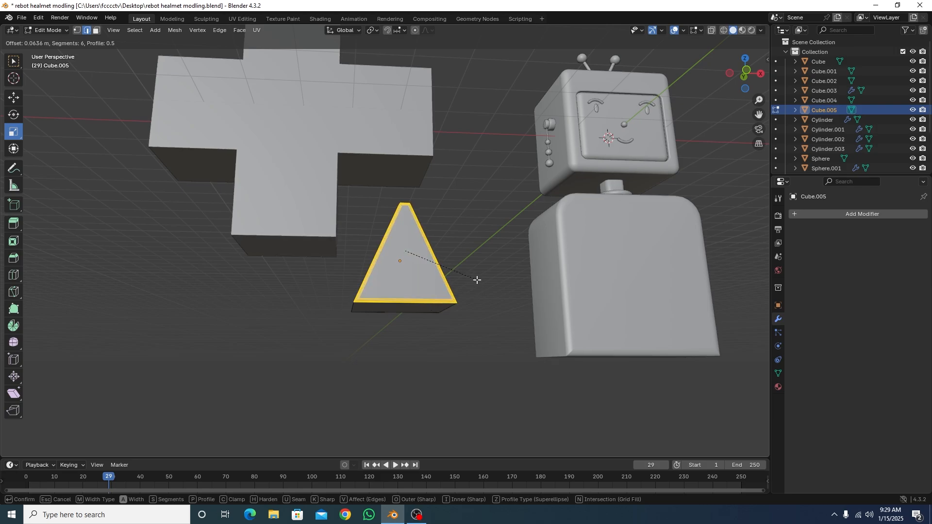
scroll(479, 282, "up", 4)
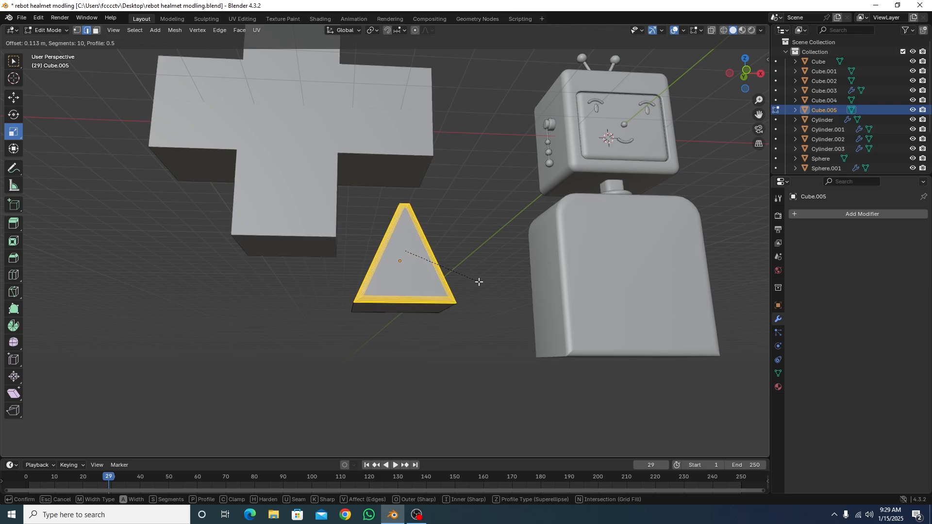
left_click(478, 282)
left_click(247, 306)
middle_click_drag(252, 305, 263, 324)
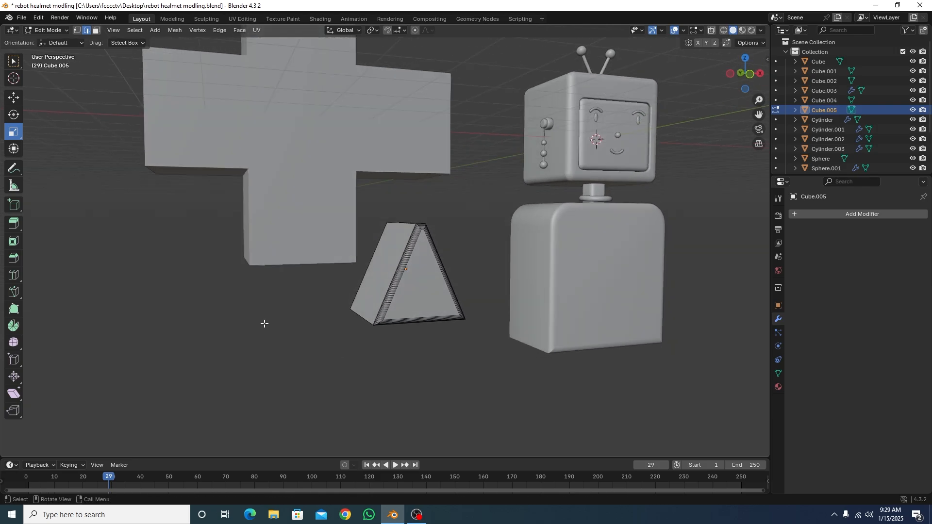
Return to Object Mode and apply smooth shading to the bevelled wedge
key("Tab")
left_click(264, 317)
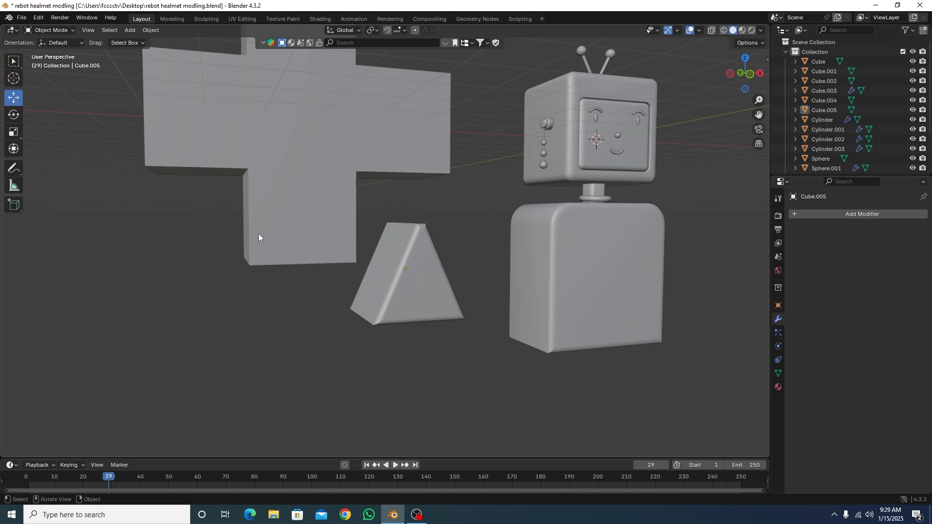
left_click(289, 144)
middle_click_drag(293, 164, 323, 232)
left_click(409, 278)
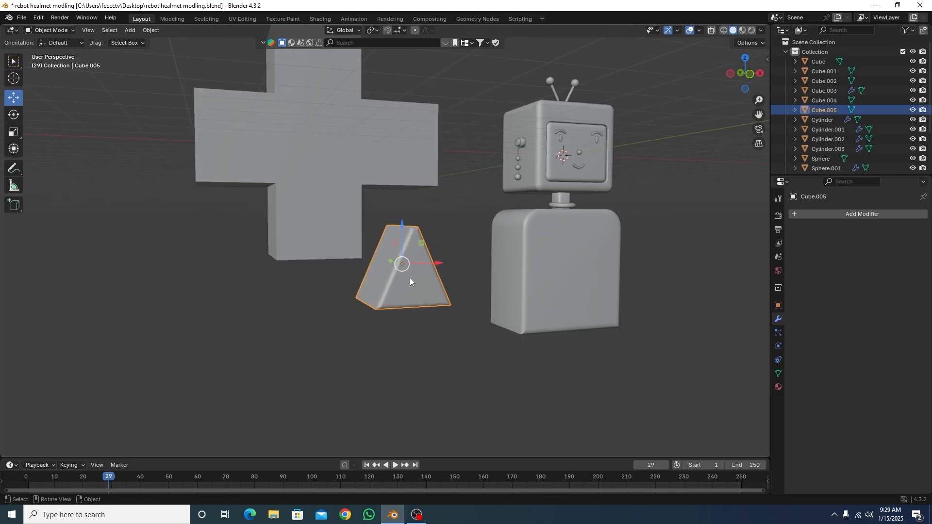
right_click(419, 271)
left_click(418, 270)
left_click(408, 308)
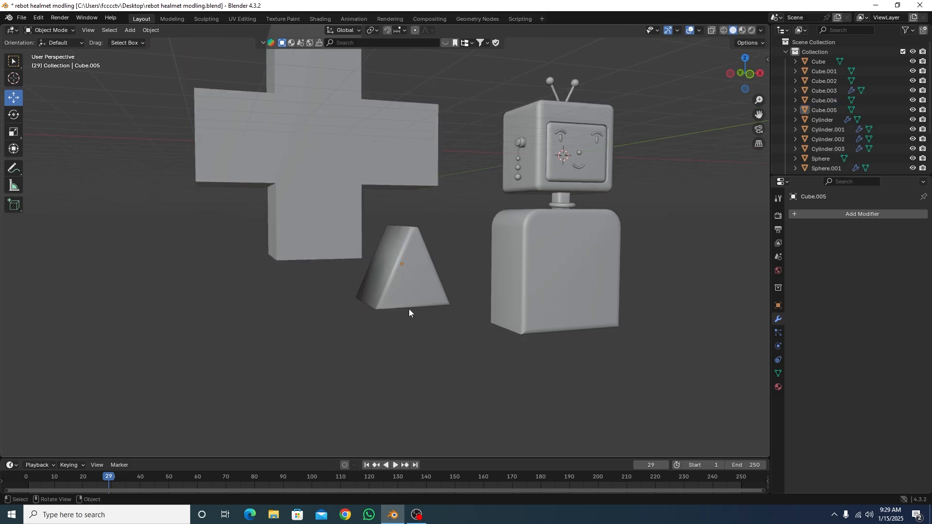
Add an Edge Split modifier to the wedge
right_click(412, 270)
mouse_move(387, 313)
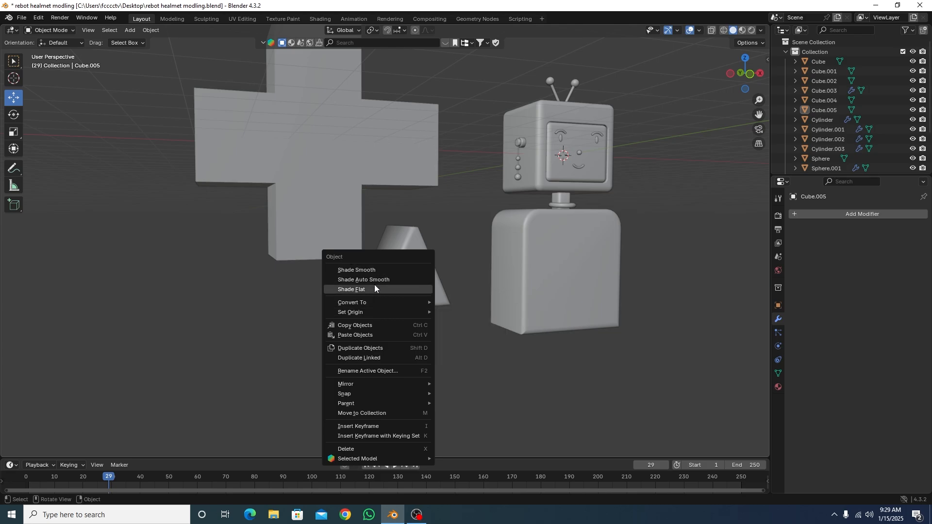
right_click(406, 271)
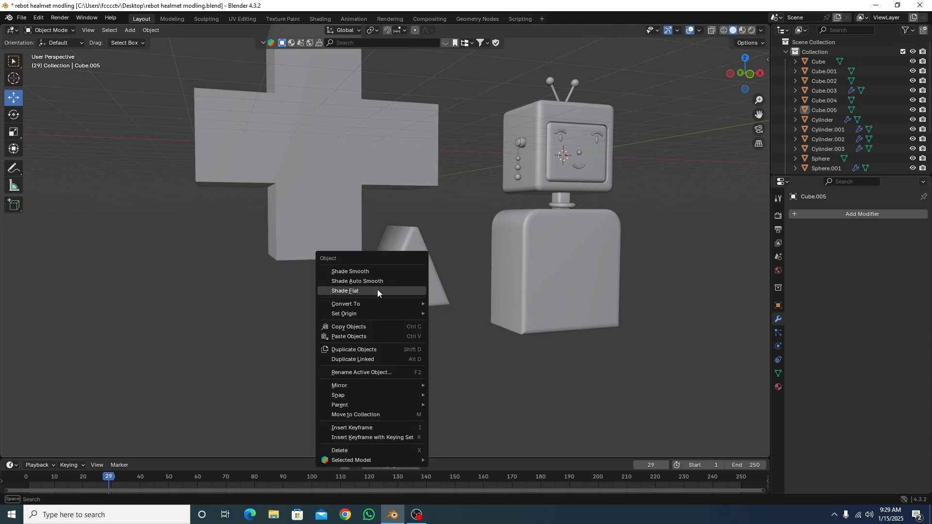
left_click(848, 214)
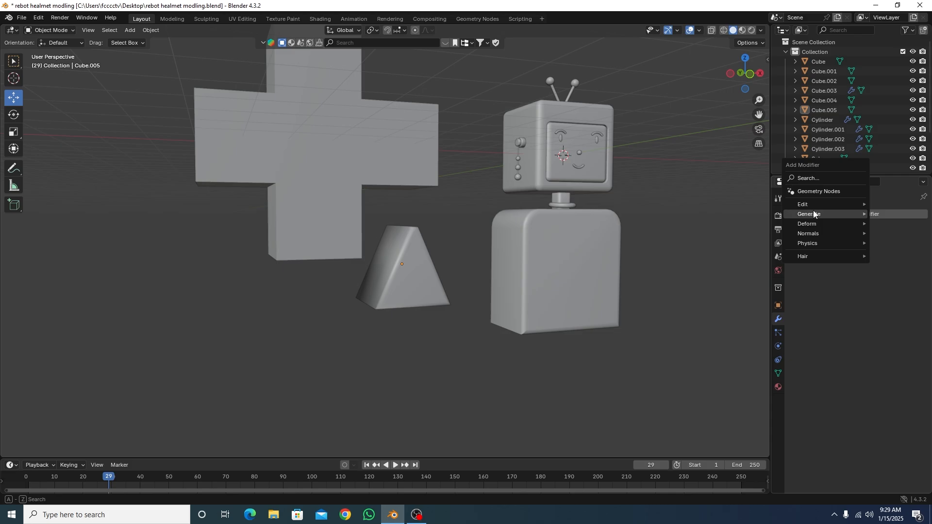
mouse_move(814, 214)
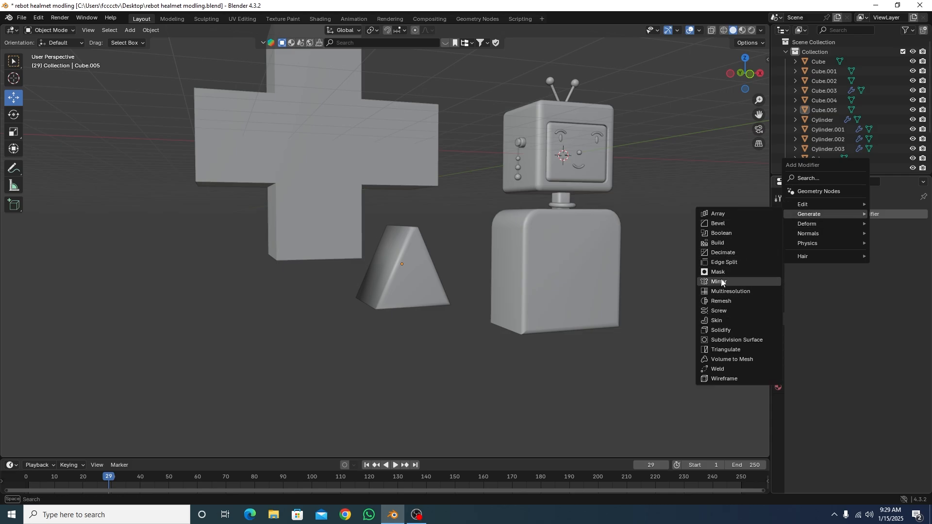
left_click(721, 263)
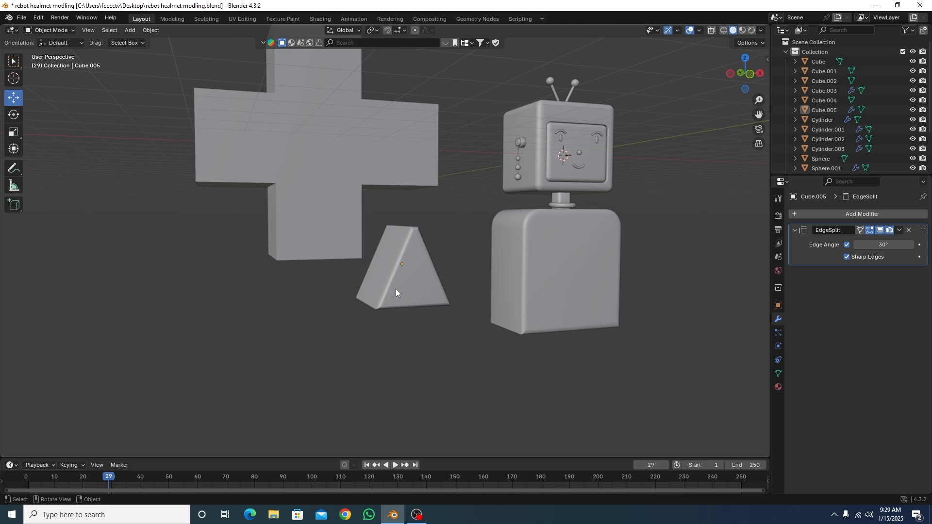
In front view, move the wedge about 2.28 m along negative X and 4.97 m up onto the cross's upper arm
left_click(414, 284)
key("KP_1")
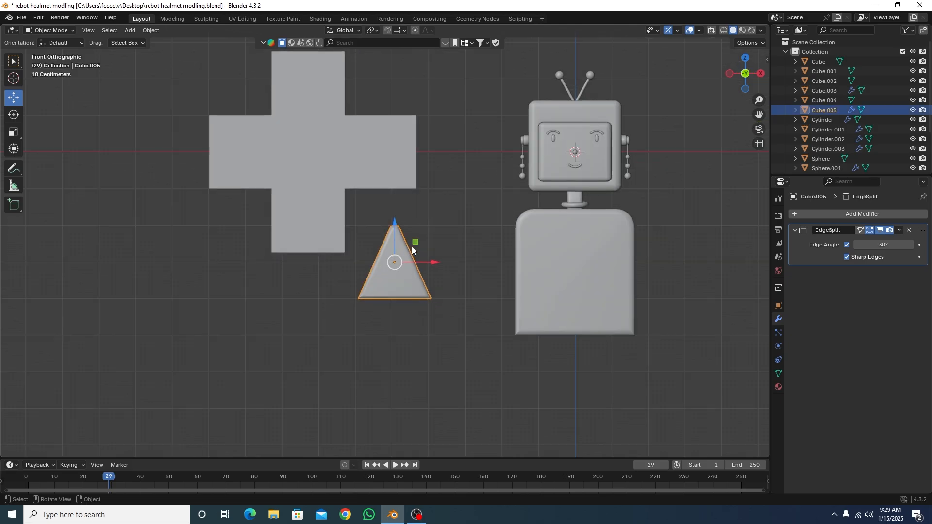
left_click_drag(411, 247, 331, 56)
middle_click_drag(373, 178, 389, 307, "shift")
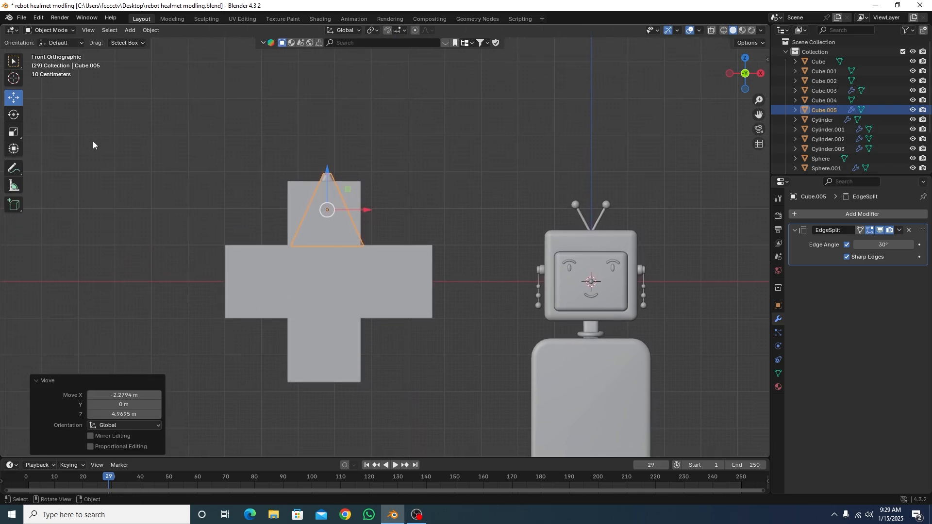
Scale the triangle down along X and Z so it fits inside the cross's upper arm, finishing with a Z factor of about 0.74
left_click(11, 131)
left_click_drag(326, 173, 328, 189)
left_click_drag(374, 211, 342, 209)
left_click_drag(327, 171, 327, 182)
scroll(320, 211, "up", 2)
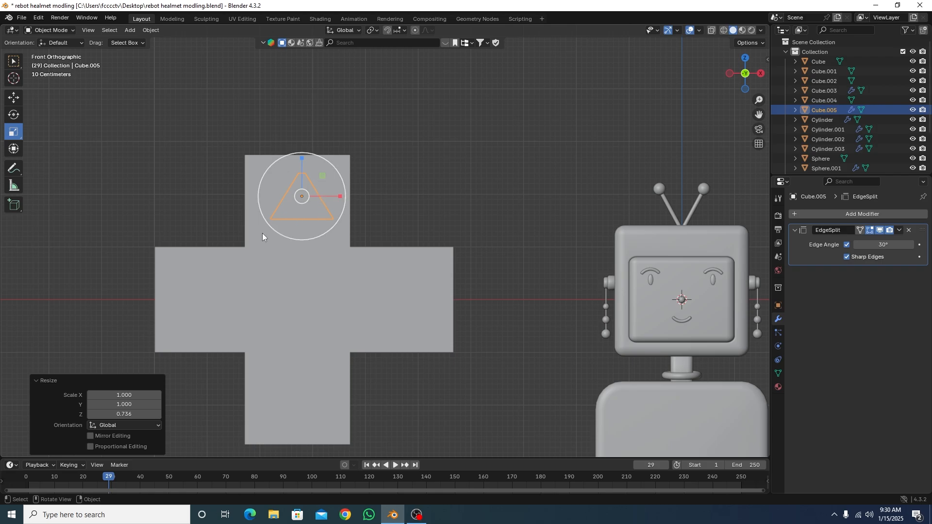
In the right side view, thin the triangle along Y and place it protruding slightly from the cross's front face
key("KP_3")
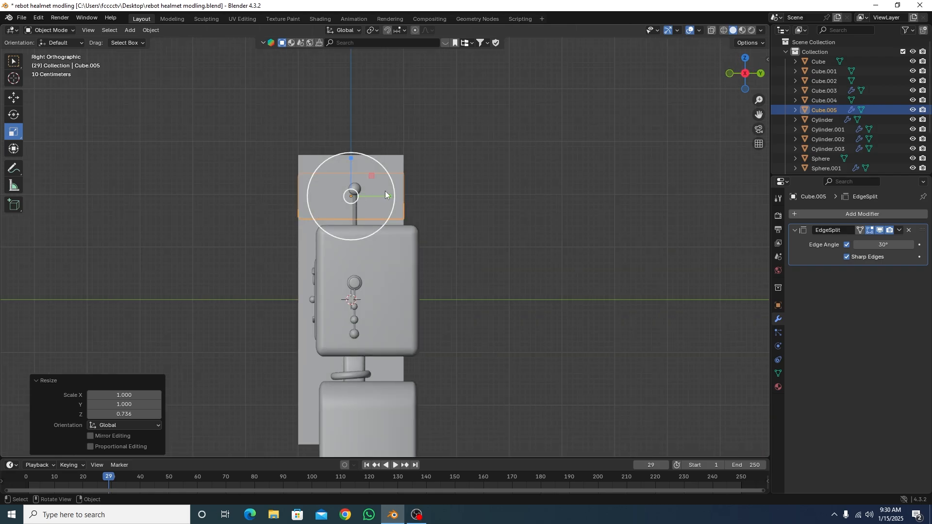
left_click_drag(385, 194, 344, 197)
left_click(17, 99)
key("KP_1")
Centre the triangle on the upper arm by moving it about 0.05 m along negative X and 0.12 m down
left_click(296, 209)
scroll(292, 208, "up", 3)
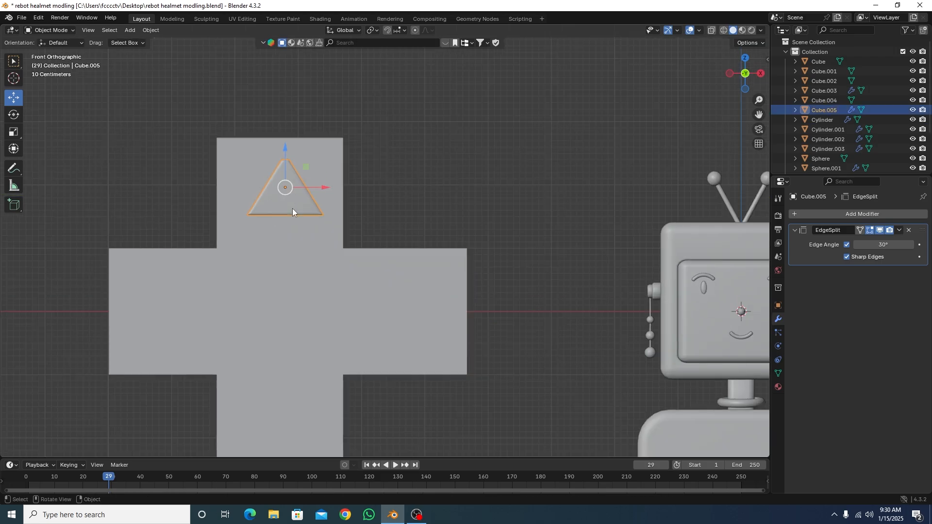
middle_click_drag(307, 219, 421, 229, "shift")
scroll(345, 173, "up", 4)
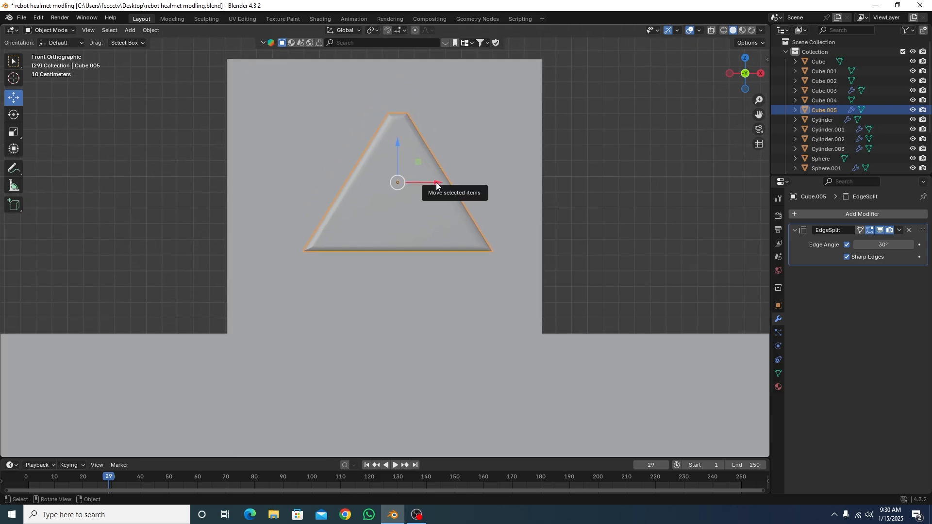
left_click_drag(429, 186, 424, 187)
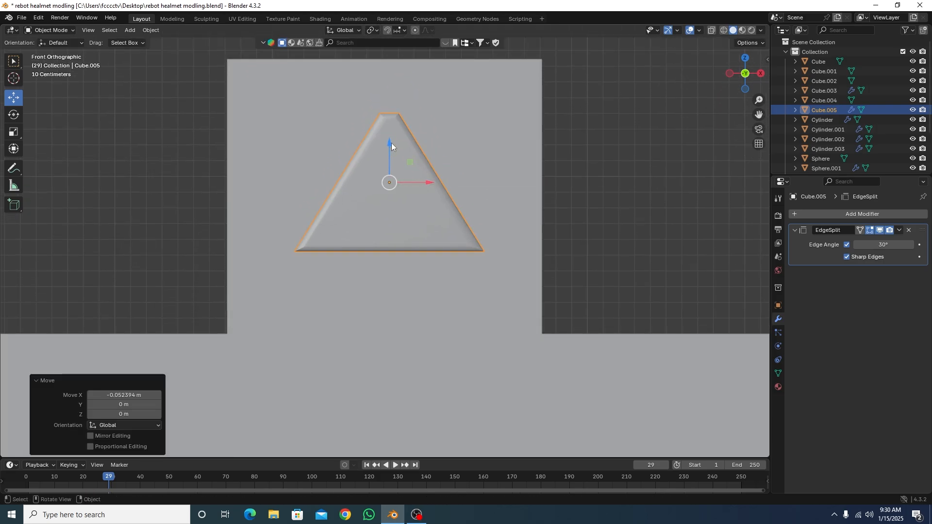
left_click_drag(388, 140, 387, 160)
scroll(427, 204, "down", 7)
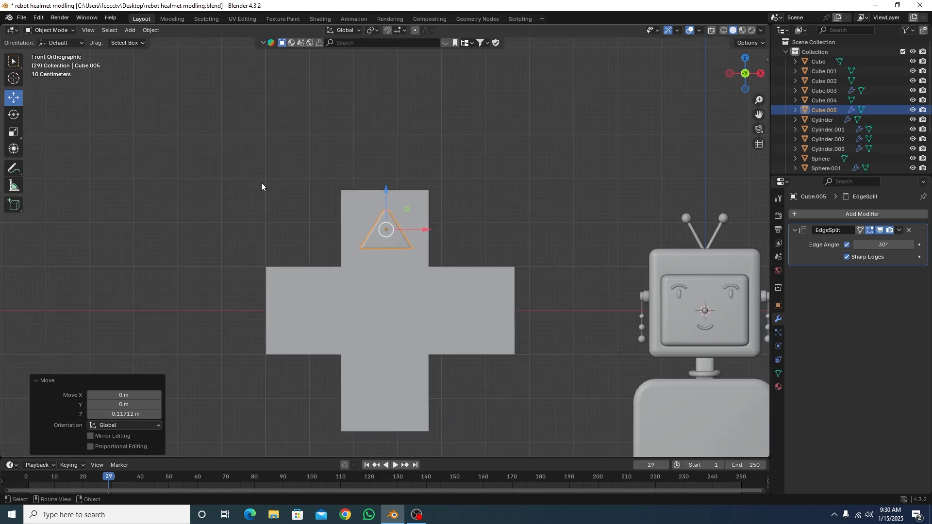
Add a Mirror modifier to the triangle using only the Z axis, with the cross (Cube.004) as mirror object
left_click(261, 183)
left_click(388, 242)
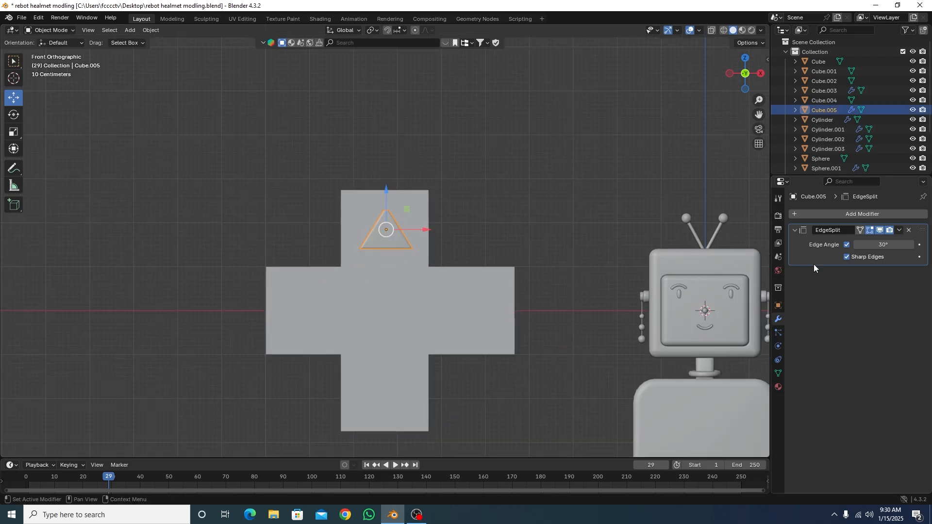
left_click(871, 210)
left_click(738, 278)
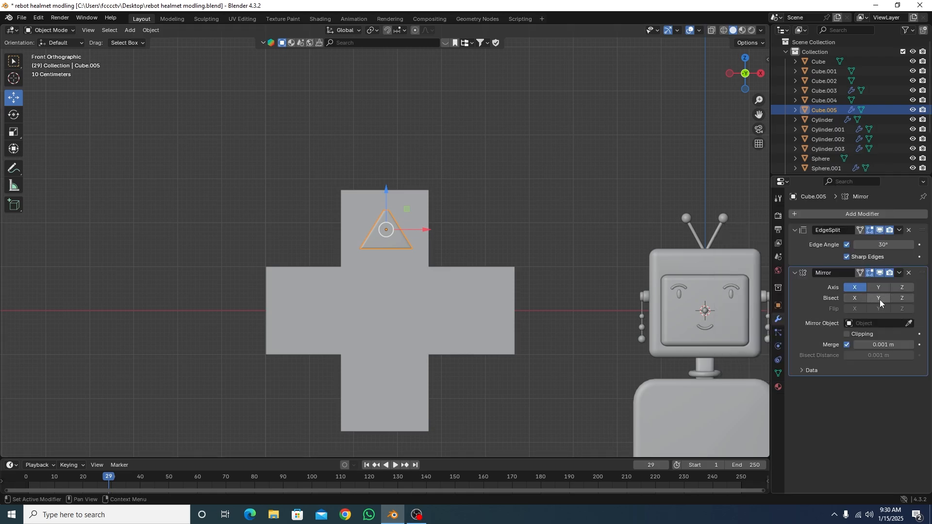
left_click(901, 286)
left_click(854, 287)
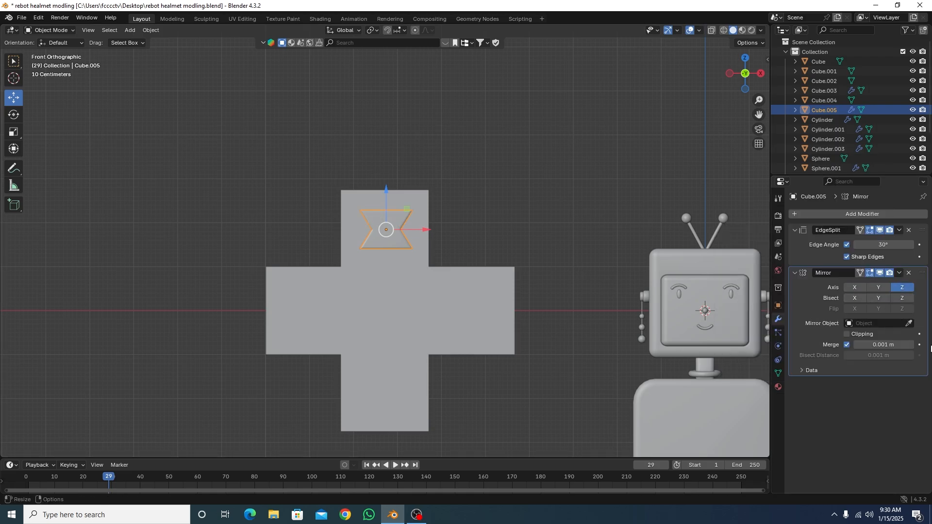
left_click(909, 323)
left_click(379, 396)
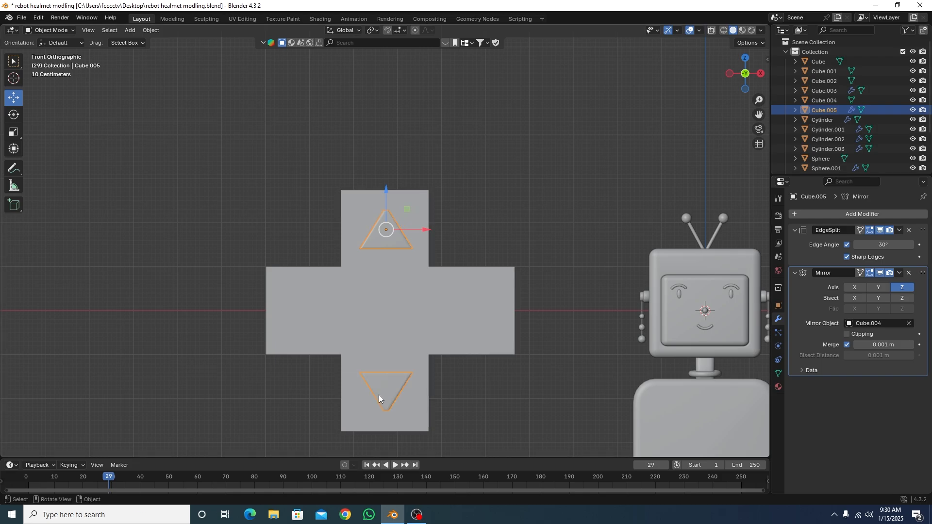
left_click(223, 294)
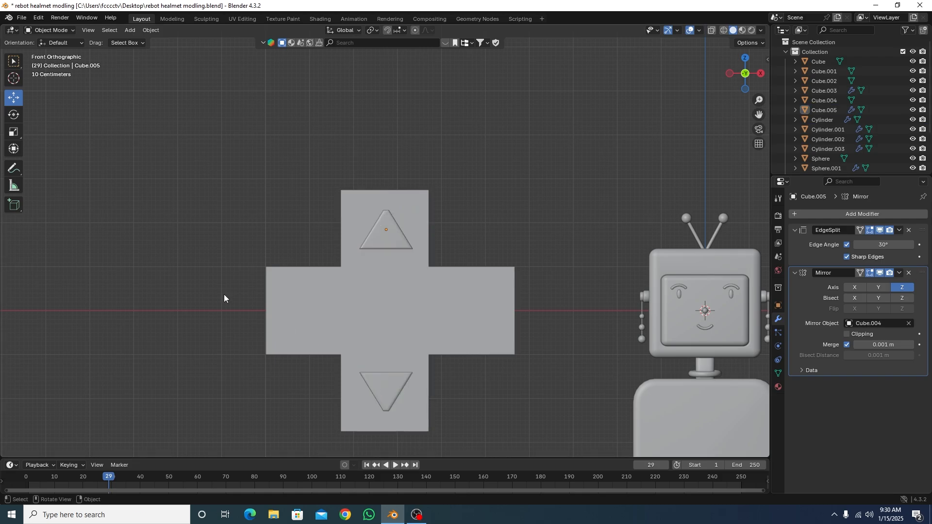
Duplicate the mirrored triangle in place and rotate the copy about 90° so that it points sideways
left_click(400, 243)
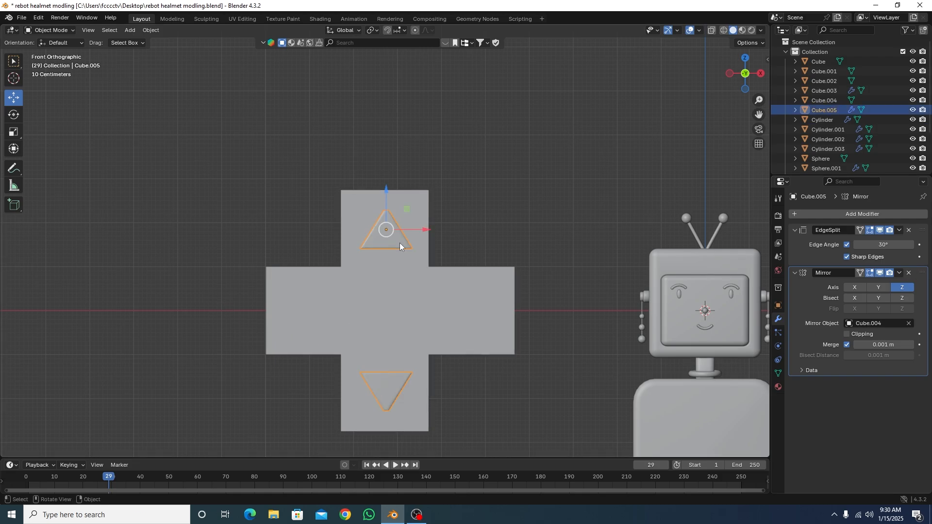
key("shift+d")
right_click(471, 248)
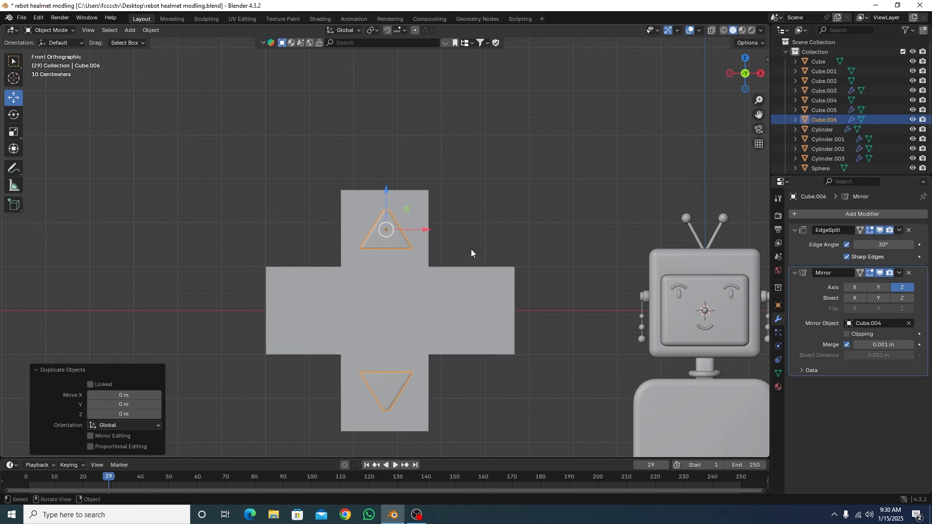
key("r")
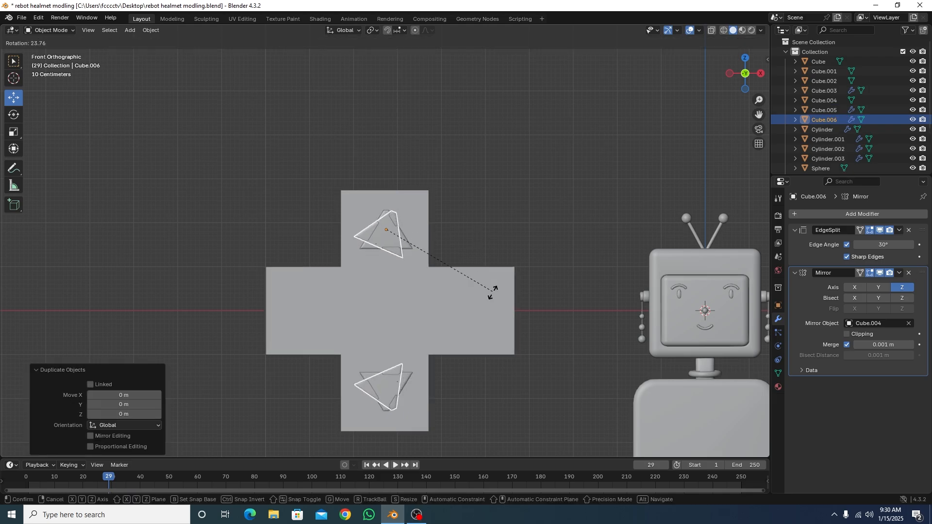
left_click(368, 377)
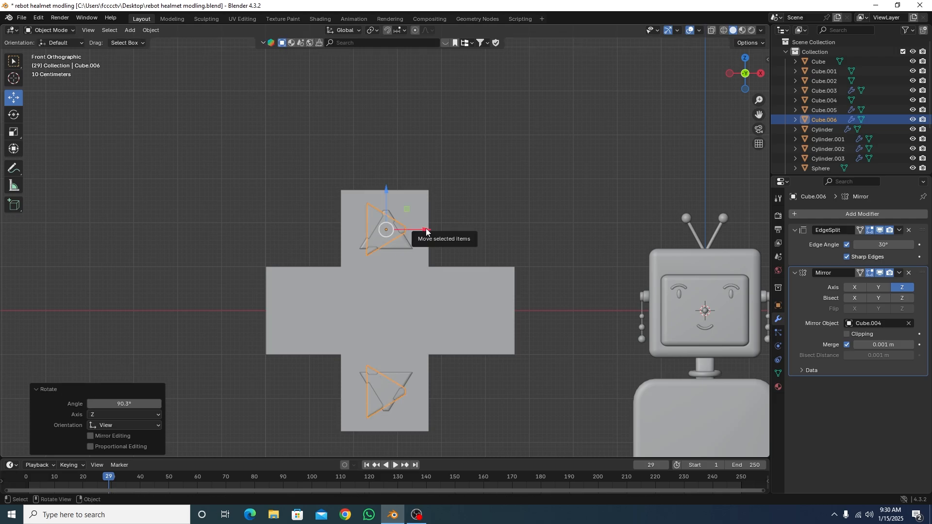
Move the rotated triangle about 0.96 m along X and 1.86 m down onto the cross's right arm, and enable X-axis mirroring
left_click_drag(427, 231, 494, 293)
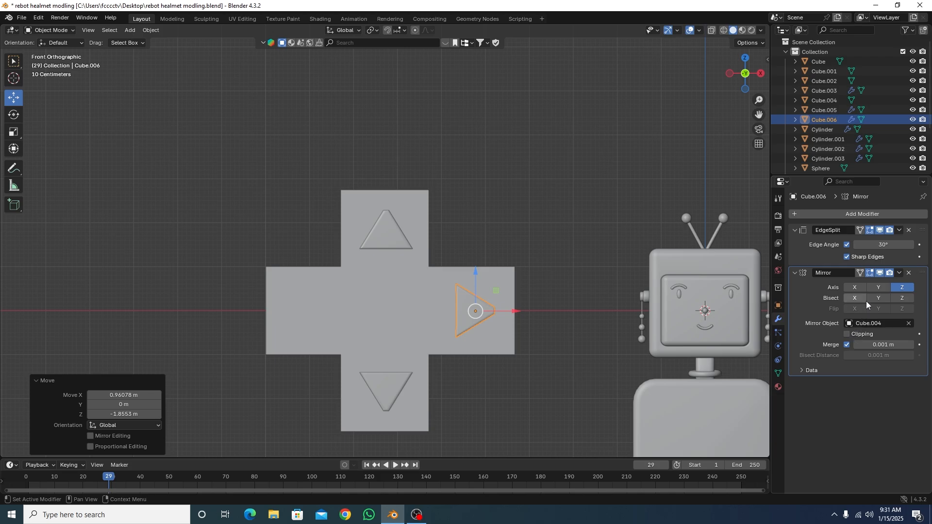
left_click(856, 288)
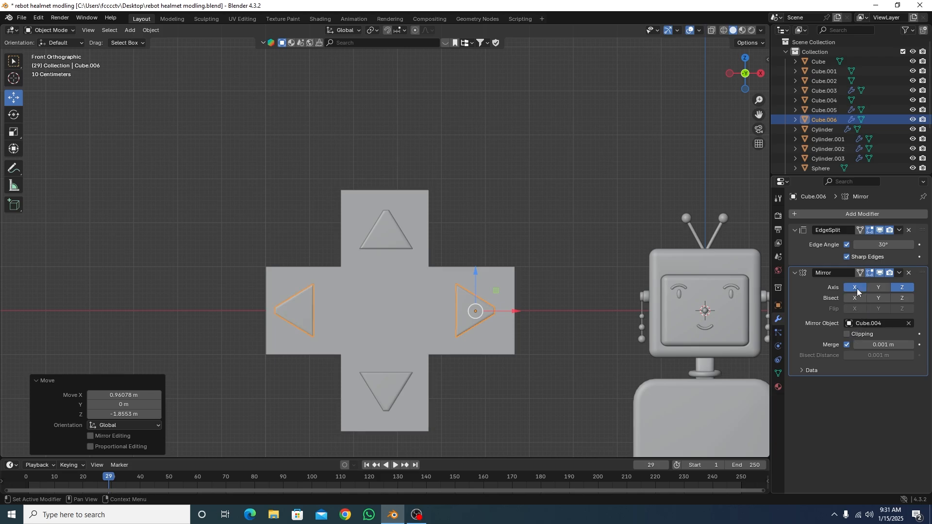
left_click(473, 381)
scroll(380, 307, "down", 1)
left_click(312, 297)
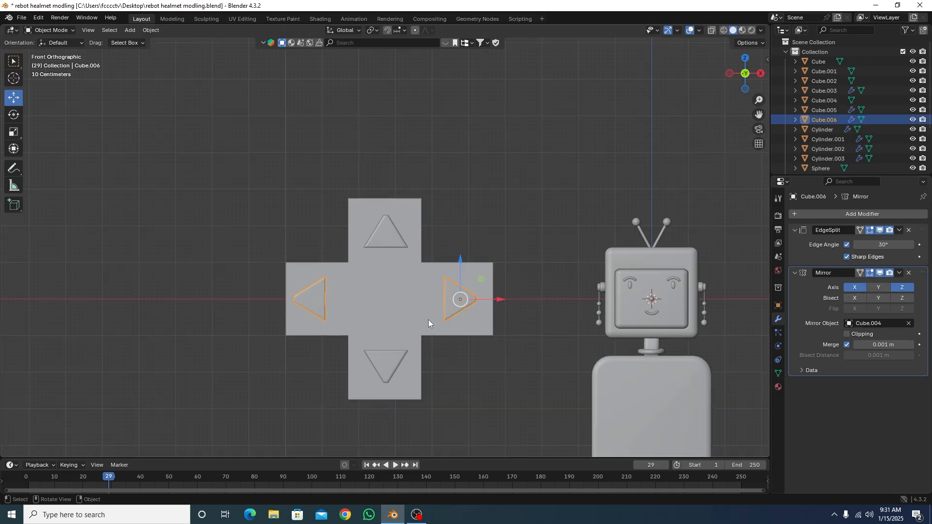
Nudge the sideways triangle slightly along negative X to centre the mirrored pair on the cross's side arms, and clear the selection
scroll(452, 308, "up", 1)
left_click(516, 313)
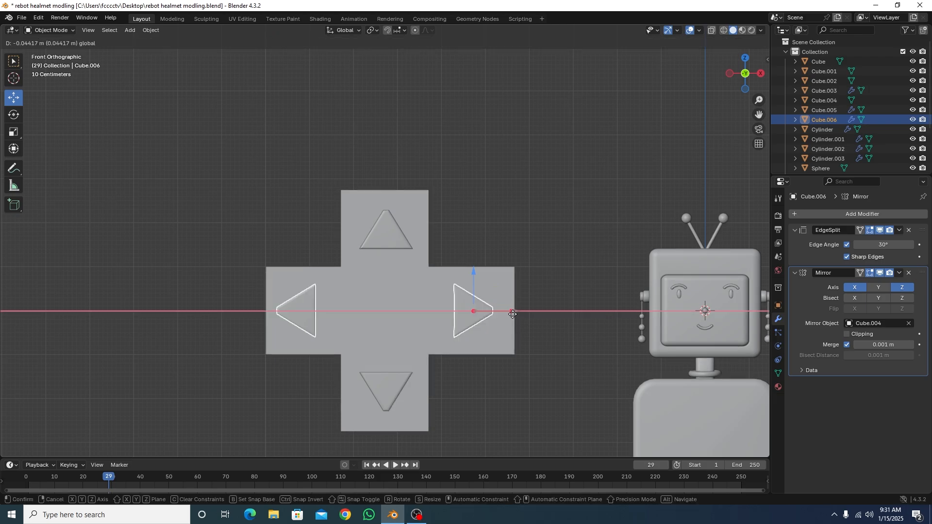
left_click(385, 232)
scroll(385, 231, "down", 2)
left_click(349, 223)
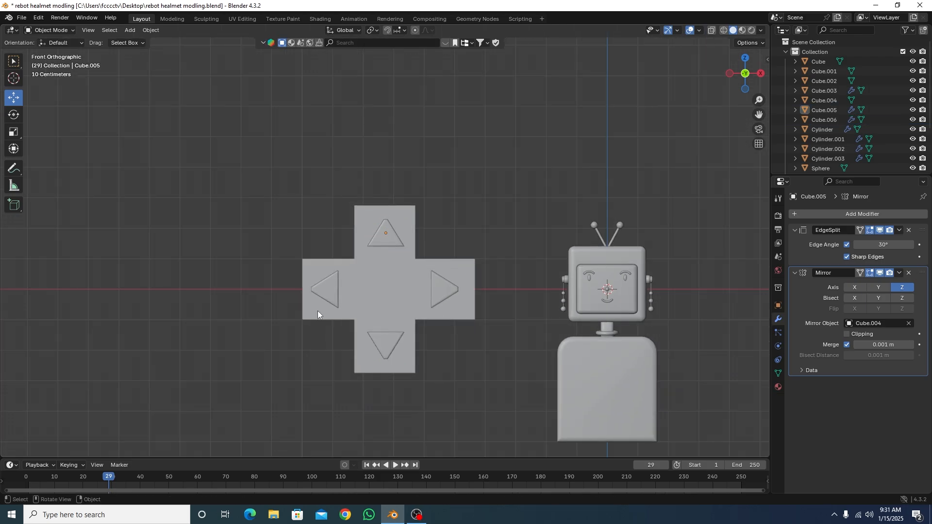
Move the cross and its triangles about 6.5 m along X and 3.46 m down onto the torso, and scale them to 0.23
scroll(355, 320, "down", 2)
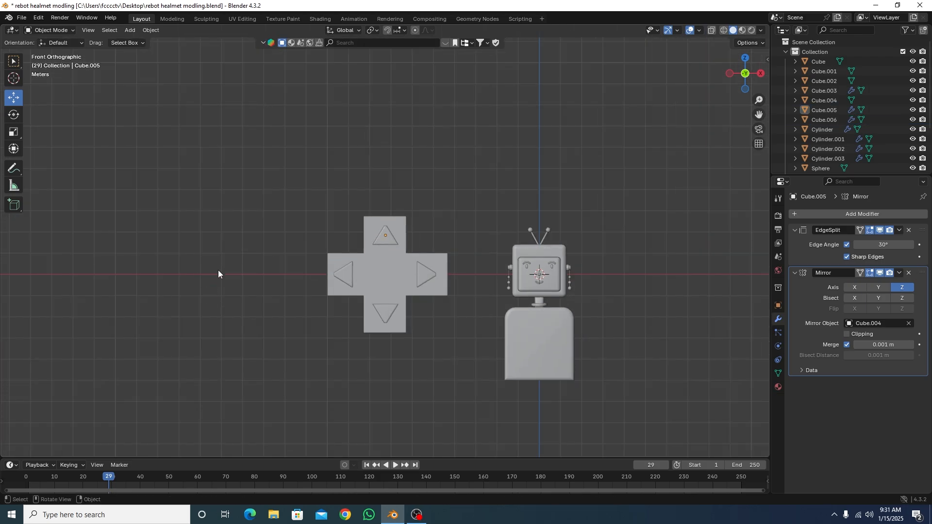
left_click_drag(224, 182, 465, 349)
left_click_drag(421, 246, 560, 315)
key("s")
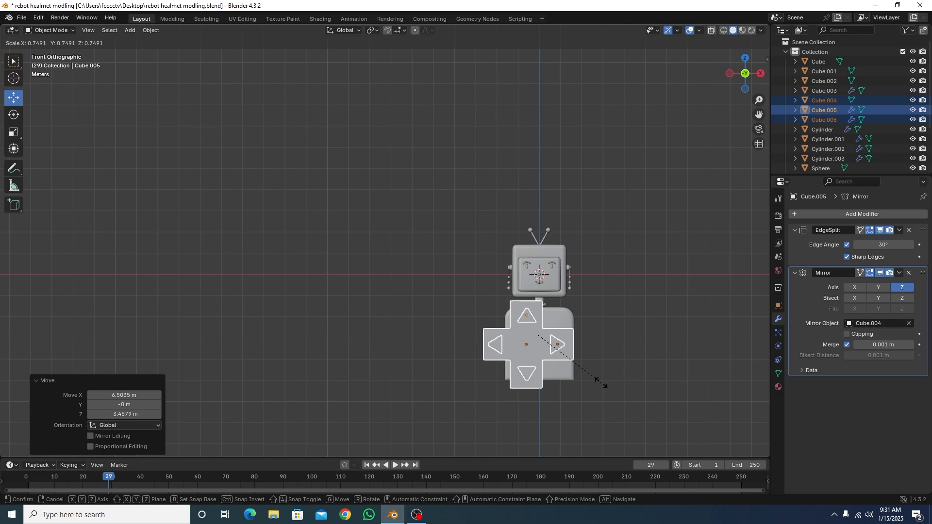
left_click(552, 354)
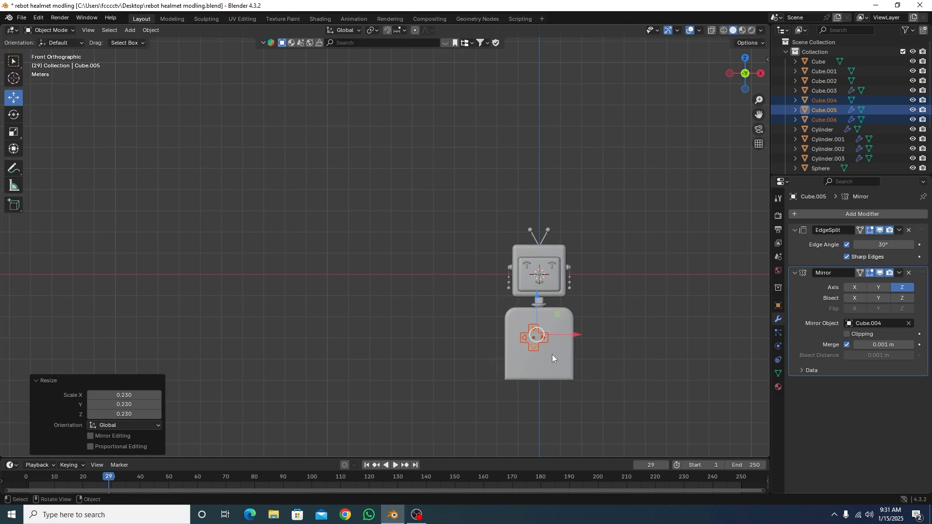
In side view, seat the cross assembly against the torso's front face along Y and raise it to the upper chest
key("KP_3")
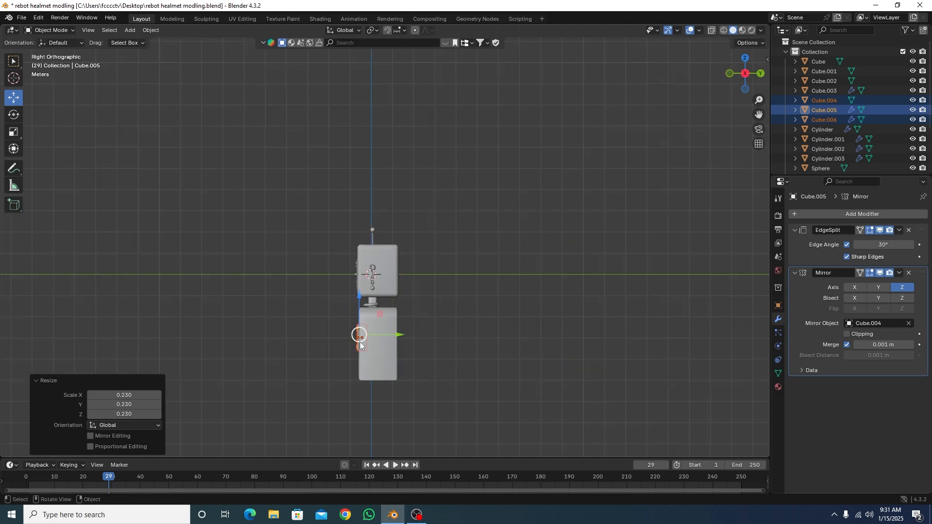
scroll(317, 336, "up", 3)
scroll(354, 383, "up", 1)
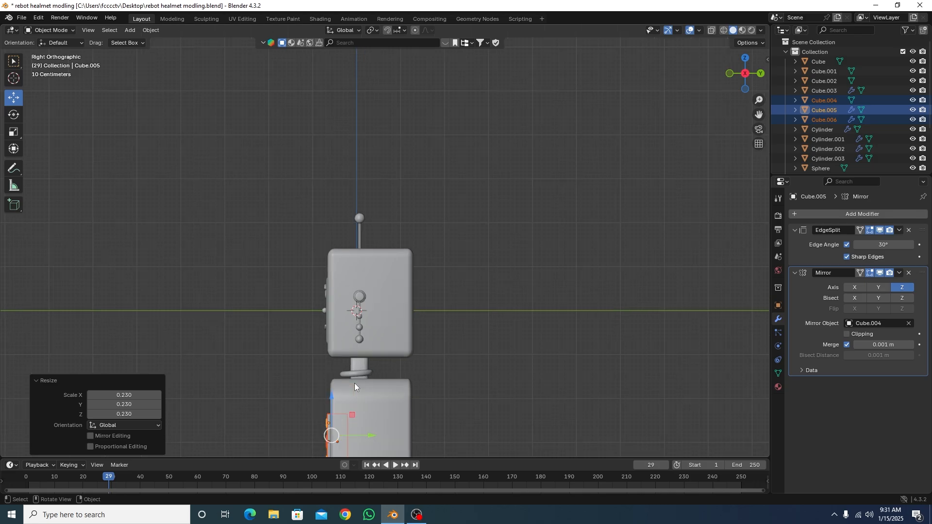
key("ctrl+KP_3")
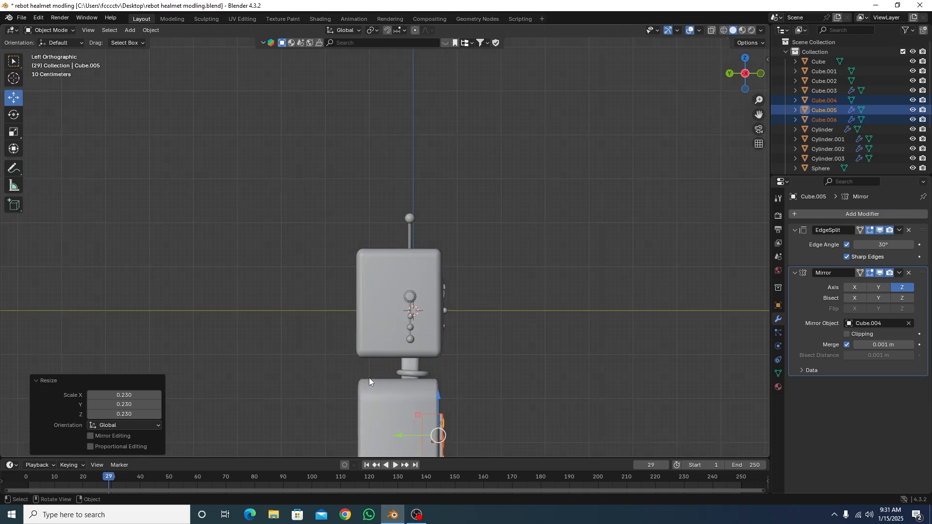
middle_click_drag(462, 400, 446, 245, "shift")
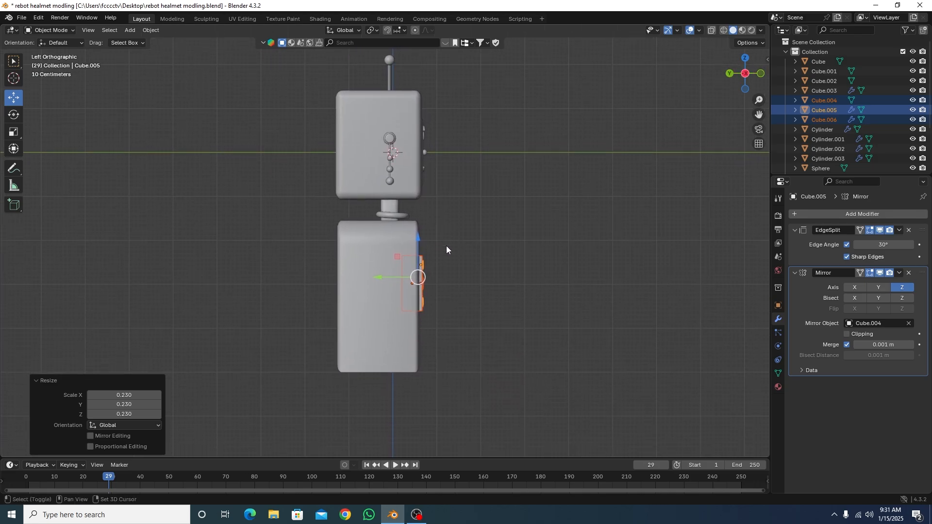
scroll(435, 293, "up", 2)
scroll(478, 308, "up", 1)
scroll(512, 340, "up", 2)
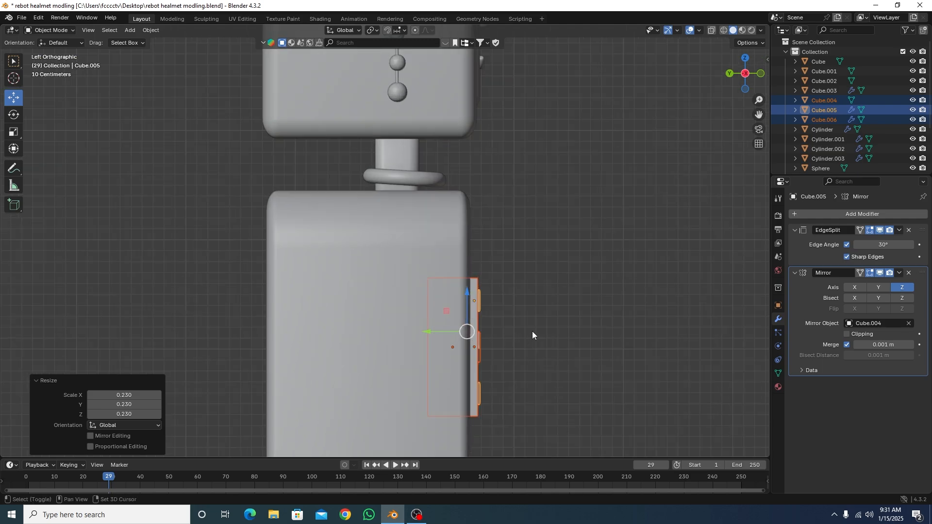
scroll(509, 291, "up", 1)
scroll(488, 256, "up", 1)
left_click_drag(433, 302, 432, 299)
left_click_drag(467, 261, 466, 198)
left_click_drag(424, 240, 422, 240)
Scale the cross assembly down further and move it along negative X toward the side of the chest in front view
key("KP_1")
scroll(383, 277, "down", 7)
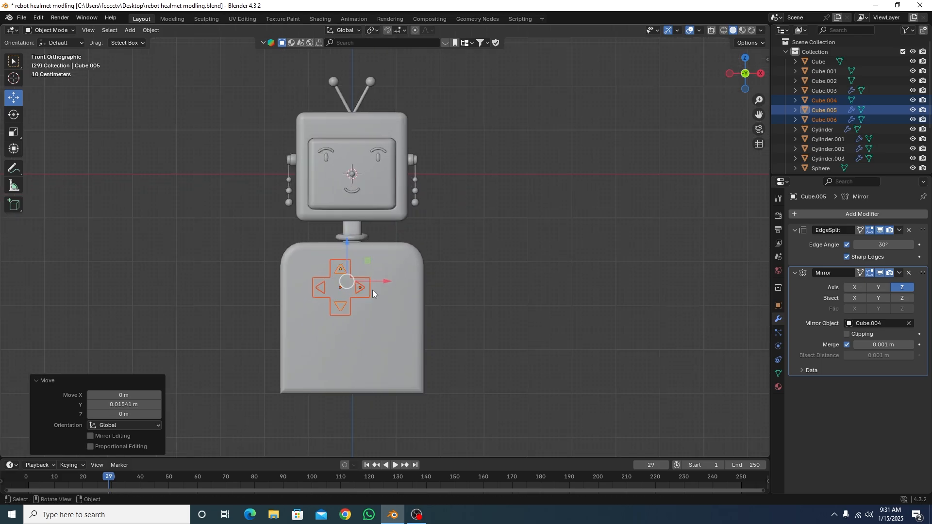
scroll(361, 314, "up", 4)
key("s")
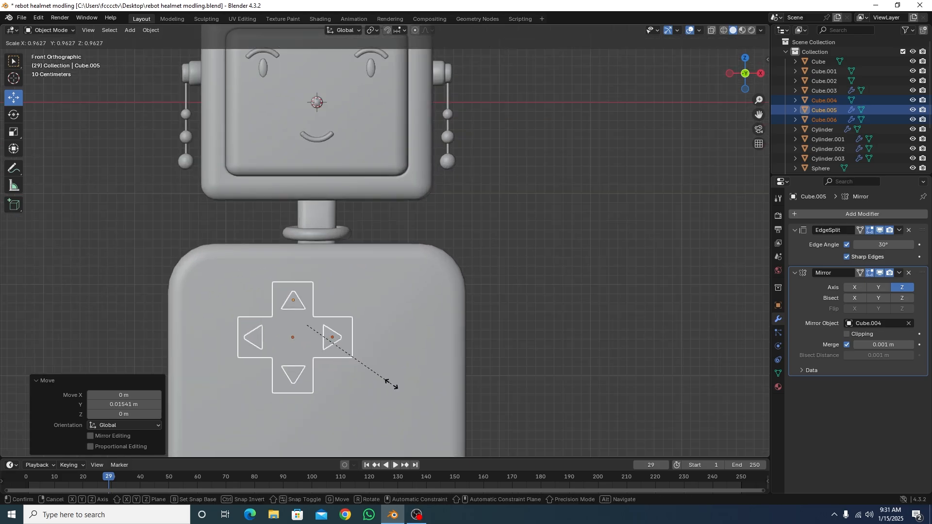
left_click(345, 355)
key("g")
key("x")
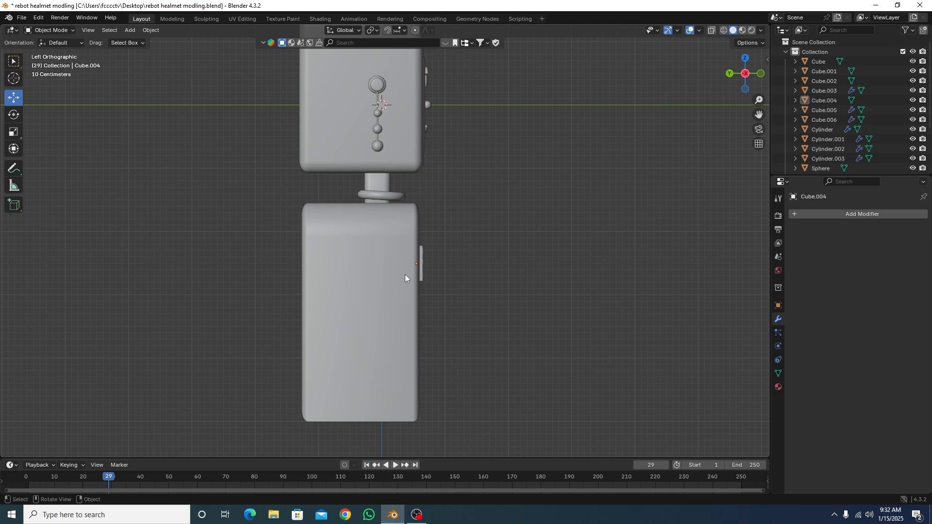
Bevel the cross's outer front edges with a width of about 0.059 m and 10 segments
scroll(461, 295, "up", 2)
middle_click_drag(522, 317, 546, 339)
scroll(451, 284, "up", 3)
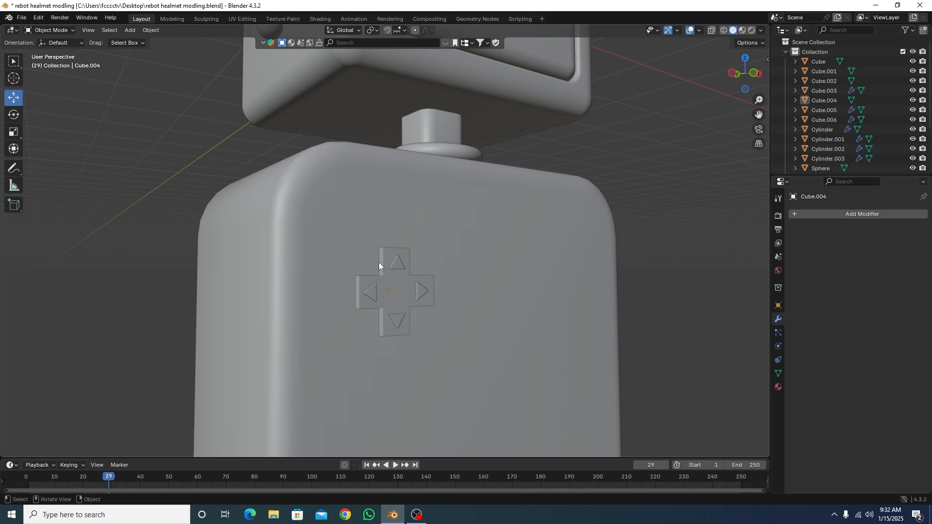
left_click(386, 276)
scroll(405, 301, "up", 4)
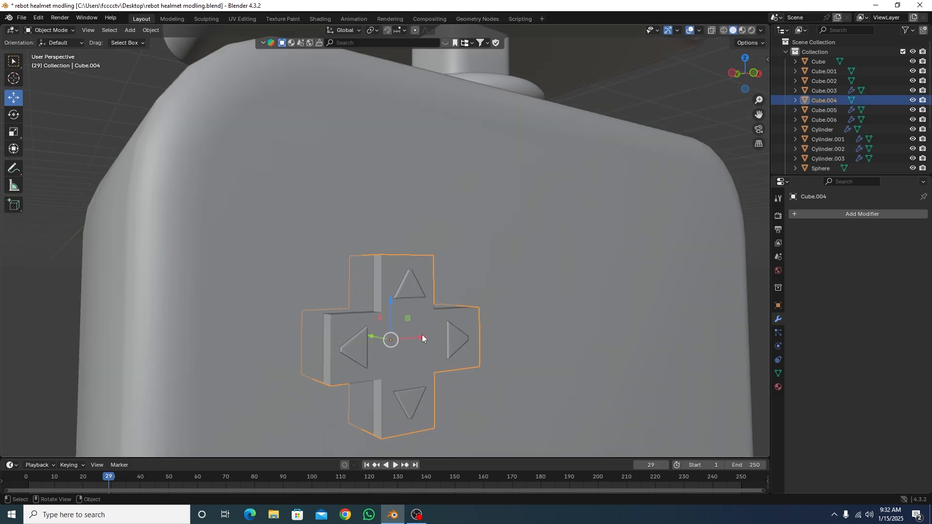
key("Tab")
left_click(385, 260)
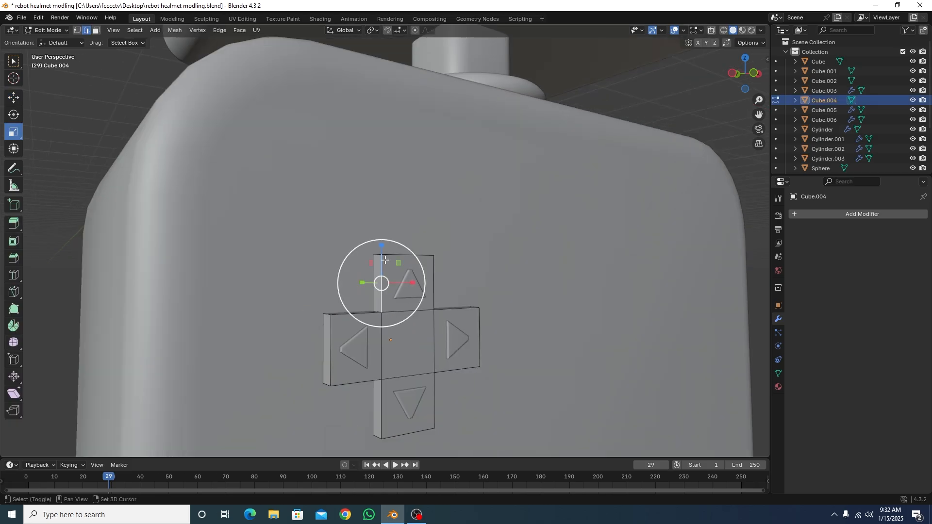
left_click(391, 257, "shift")
left_click(434, 276, "shift")
left_click(455, 312, "shift")
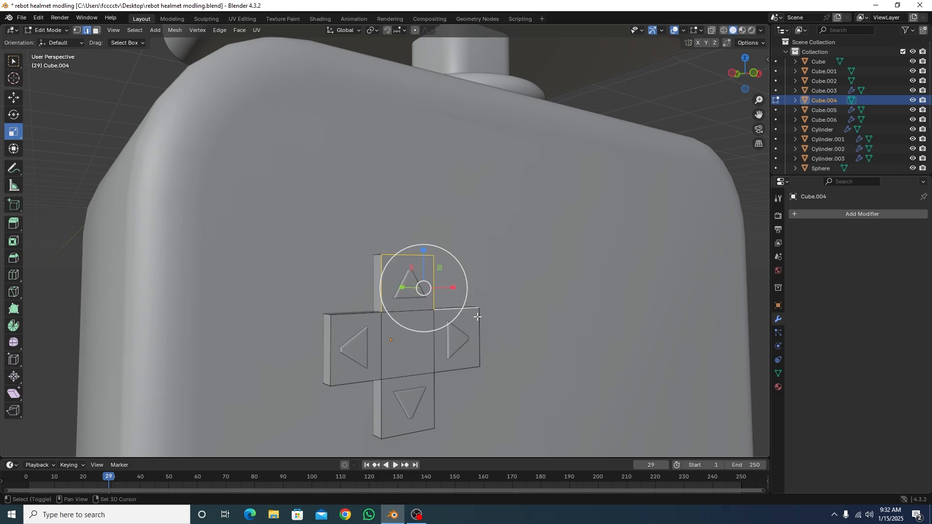
left_click(479, 331, "shift")
left_click(456, 370, "shift")
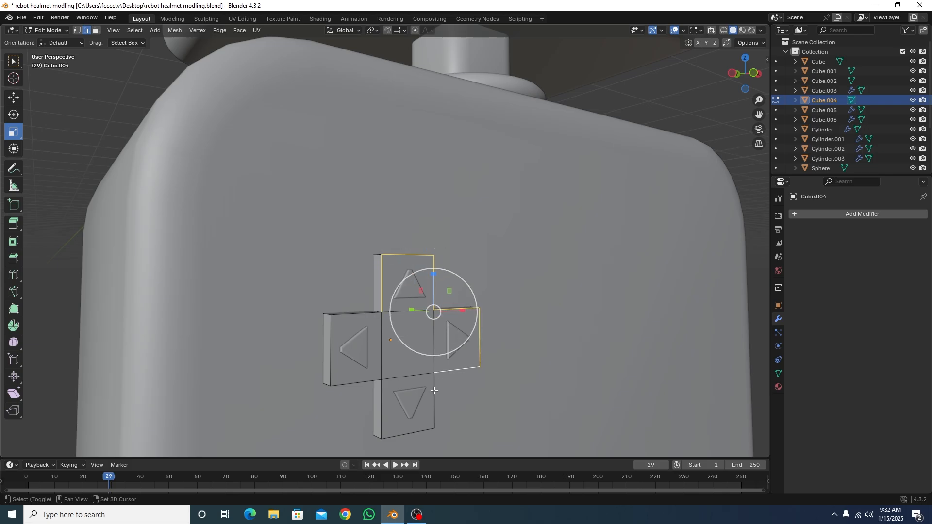
left_click(434, 390, "shift")
left_click(417, 433, "shift")
left_click(381, 419, "shift")
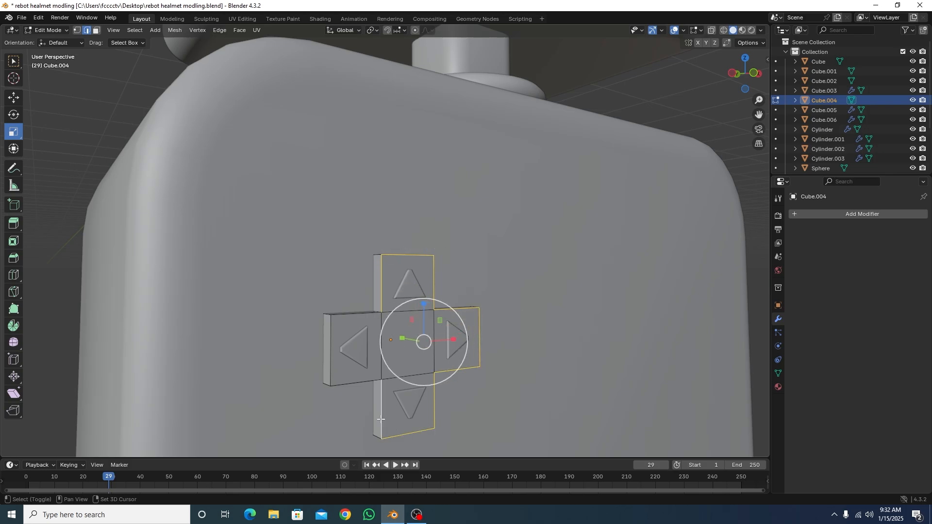
left_click(365, 384, "shift")
left_click(332, 370, "shift")
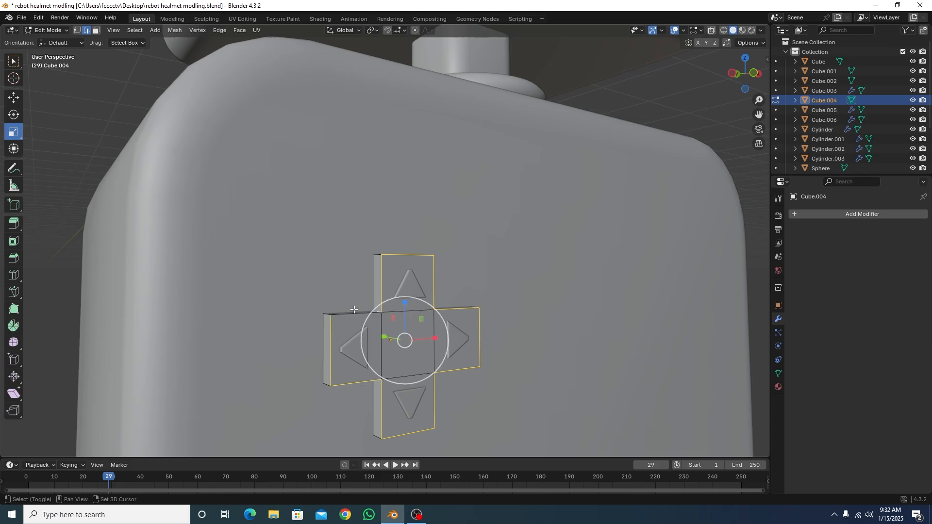
left_click(348, 313, "shift")
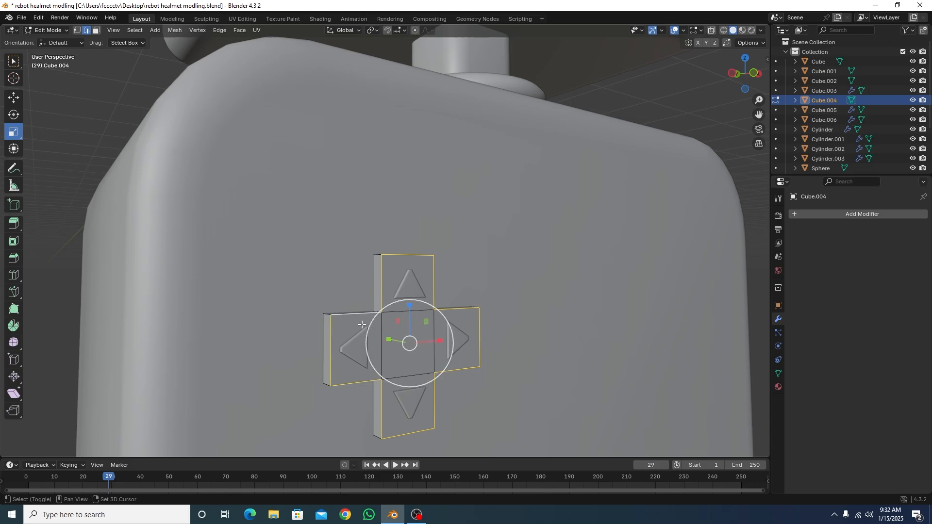
key("ctrl+b")
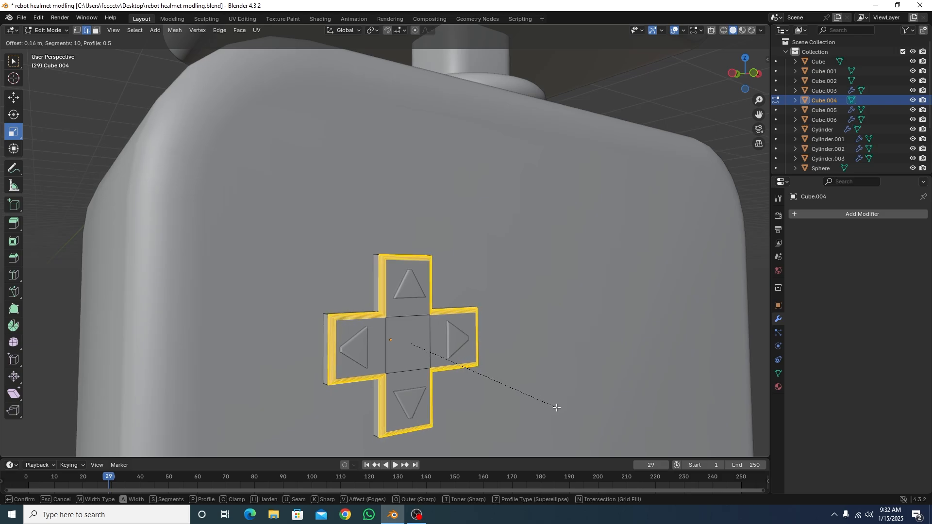
left_click(553, 406)
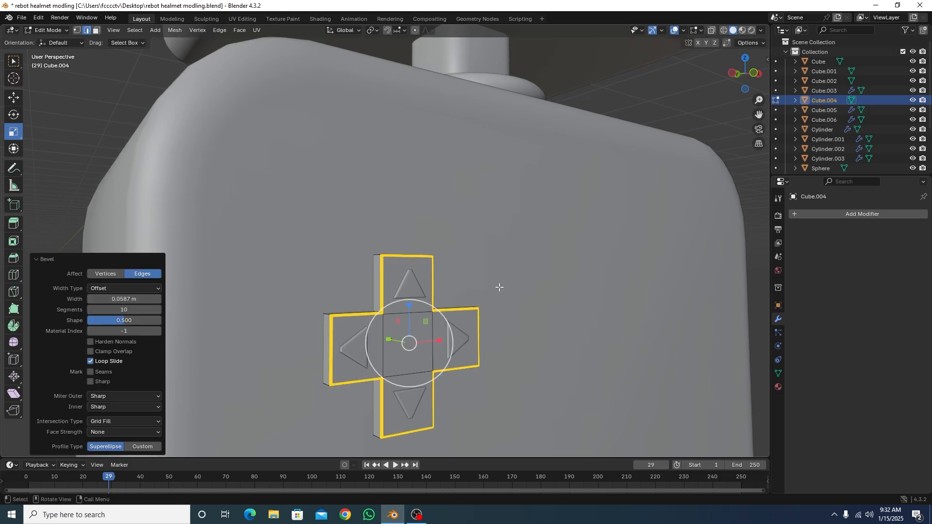
left_click(499, 287)
key("Tab")
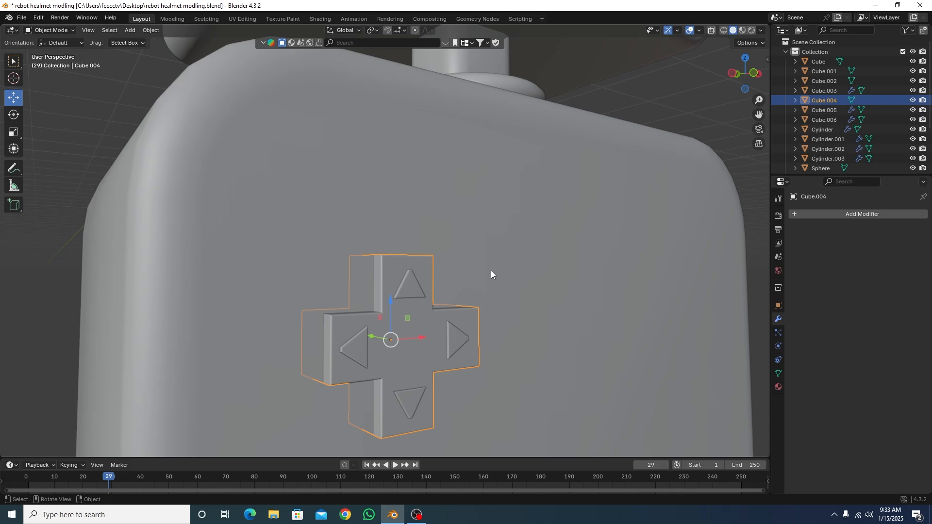
scroll(463, 240, "down", 3)
left_click(714, 315)
Duplicate the neck ring about 0.75 m along negative X, 0.19 m along negative Y and 1.34 m down, and rotate the copy 90° about X
middle_click_drag(523, 328, 496, 330)
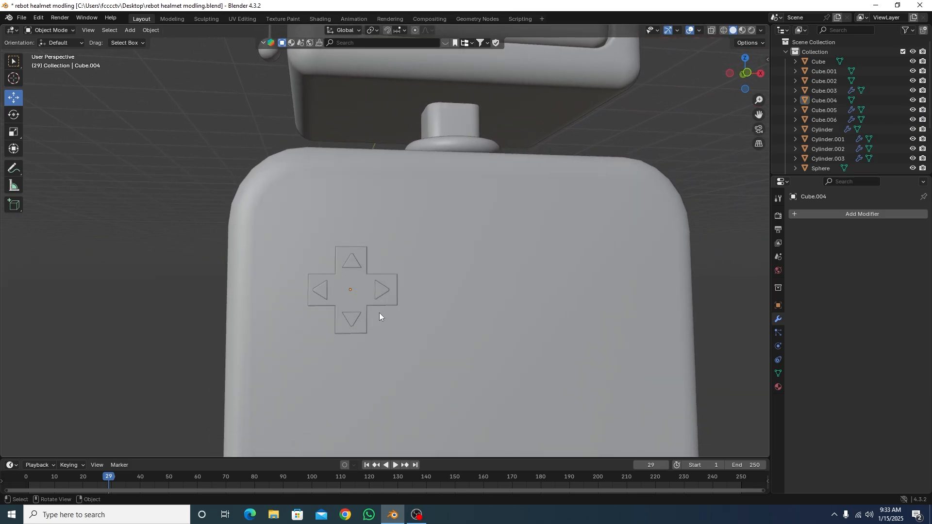
scroll(399, 335, "down", 6)
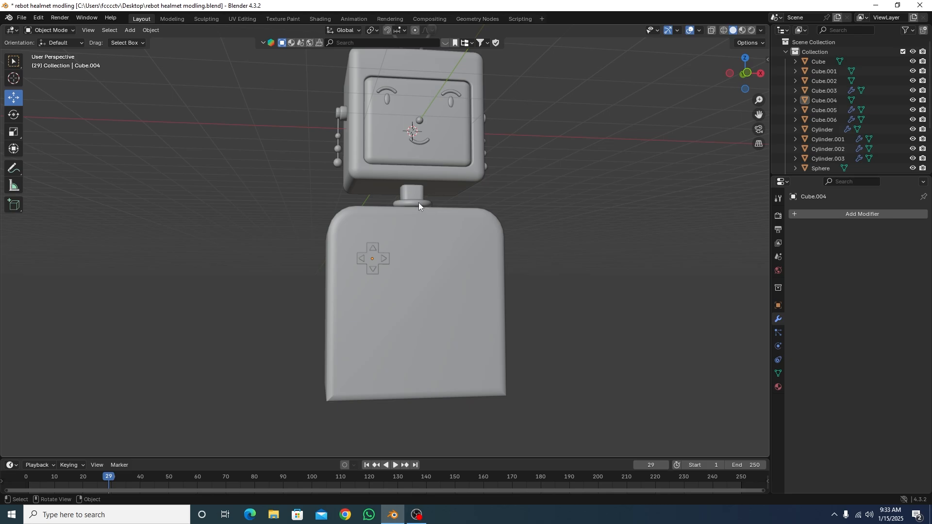
left_click(418, 205)
mouse_move(607, 281)
middle_mouse_down()
mouse_move(593, 301)
mouse_move(597, 296)
middle_mouse_up()
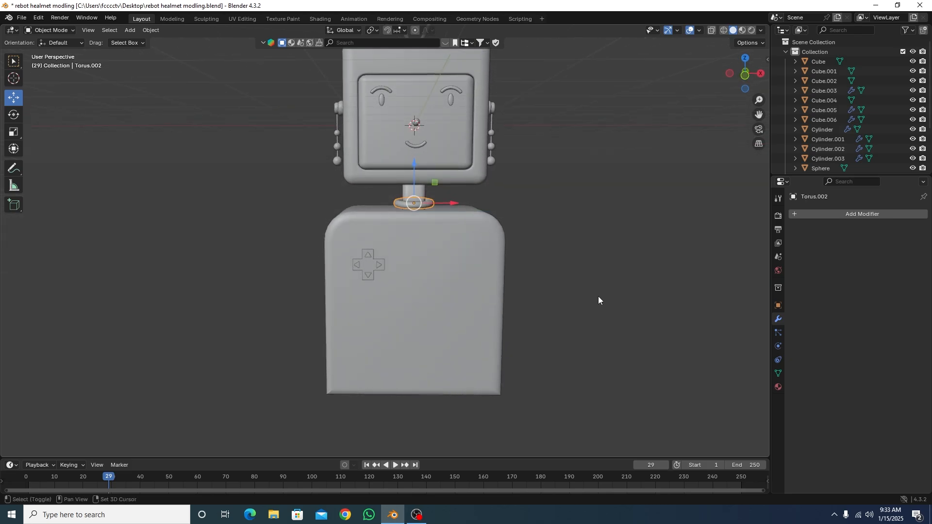
key("shift+d")
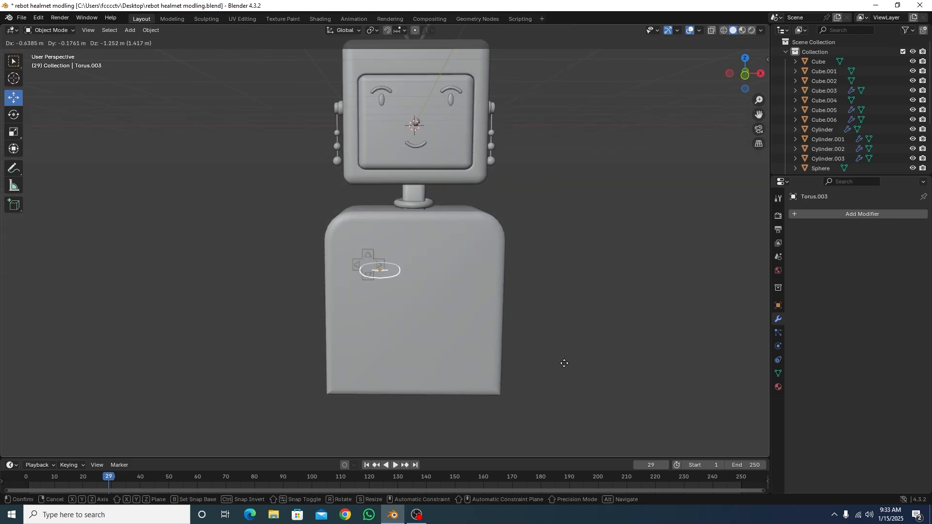
left_click(558, 367)
type("rx")
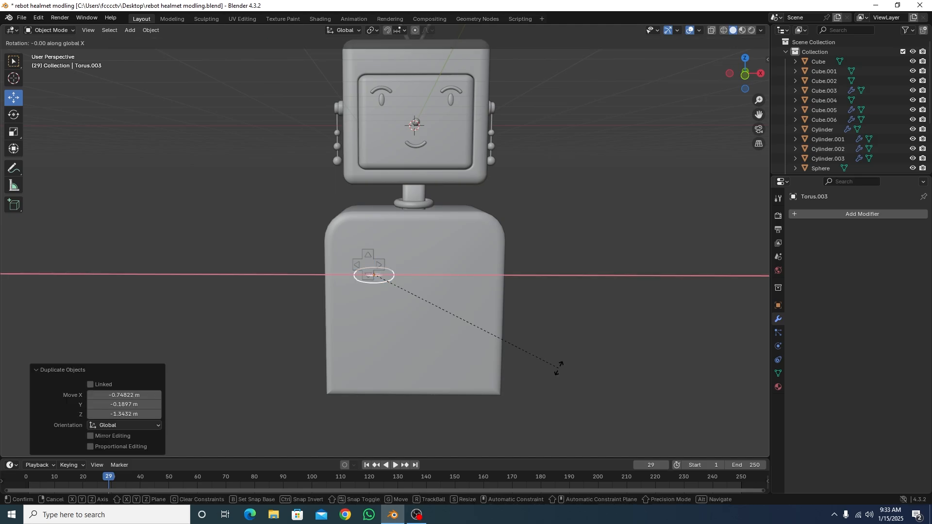
type("90")
key("Return")
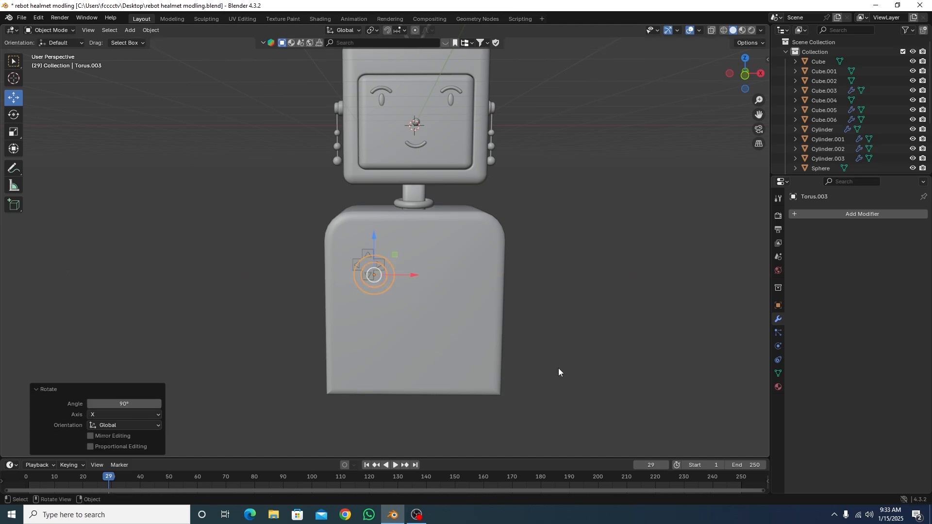
Move the ring copy about 0.52 m along negative Y to bring it in front of the torso
key("KP_3")
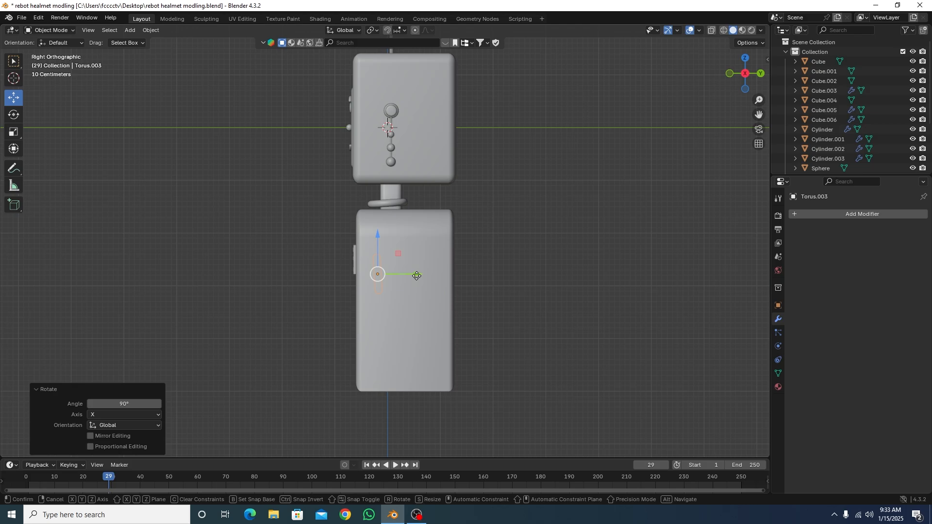
left_click_drag(420, 276, 390, 274)
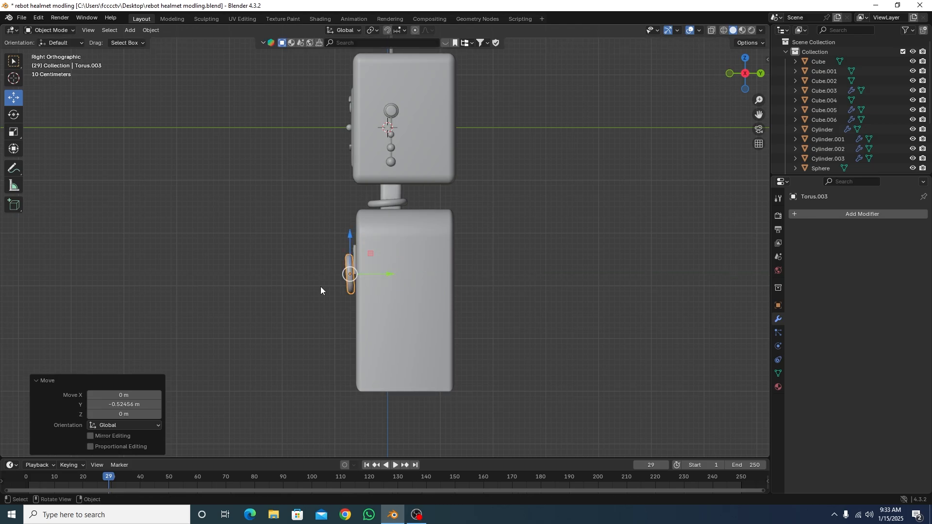
scroll(320, 286, "up", 5)
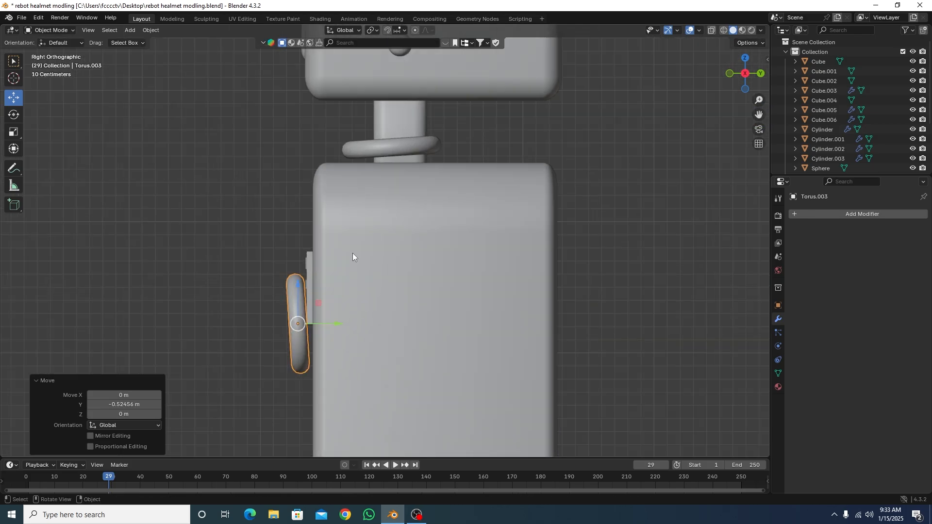
key("r")
key("z")
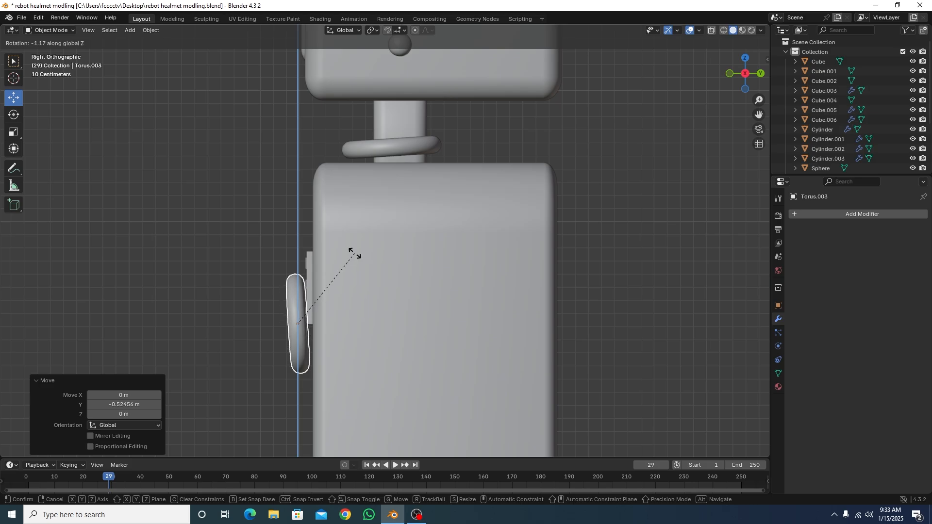
key("Escape")
Rotate the ring copy about X until it stands upright, and scale it uniformly to 0.226
key("r")
key("x")
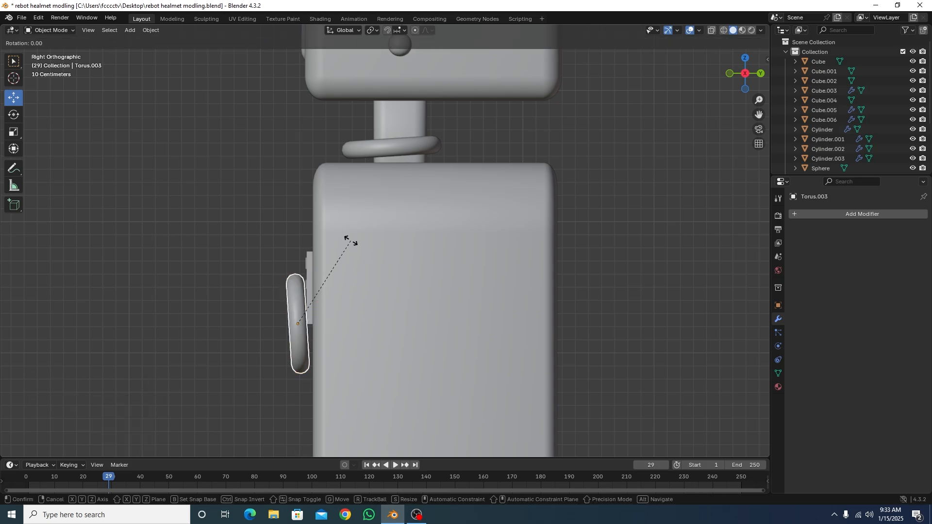
left_click(354, 245)
key("KP_1")
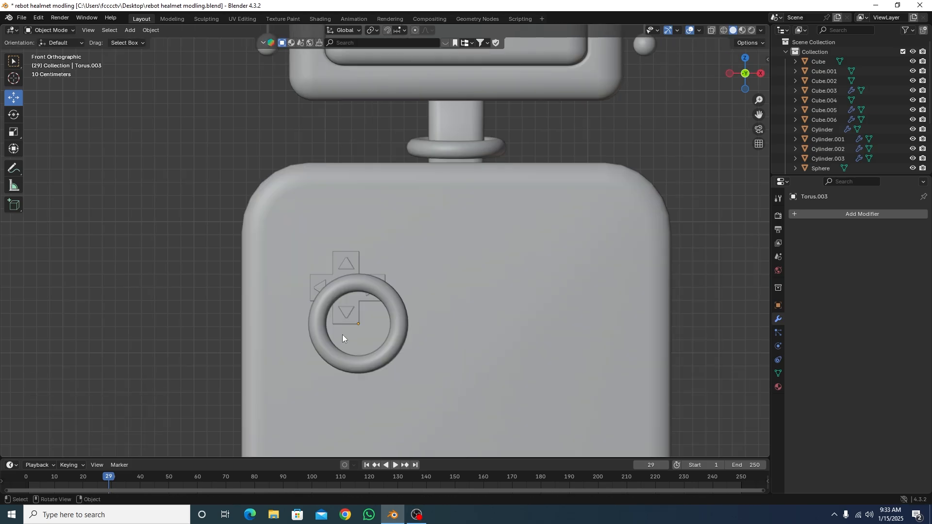
left_click(378, 363)
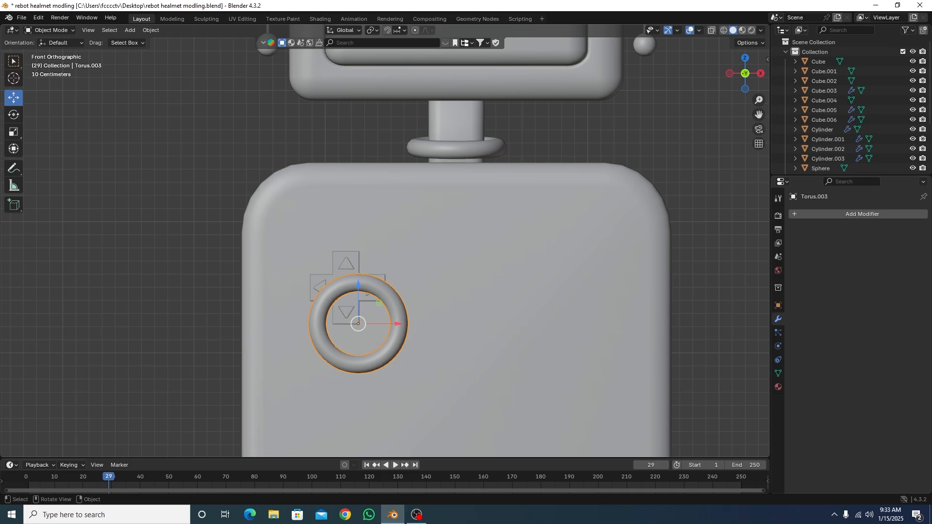
key("s")
left_click(369, 331)
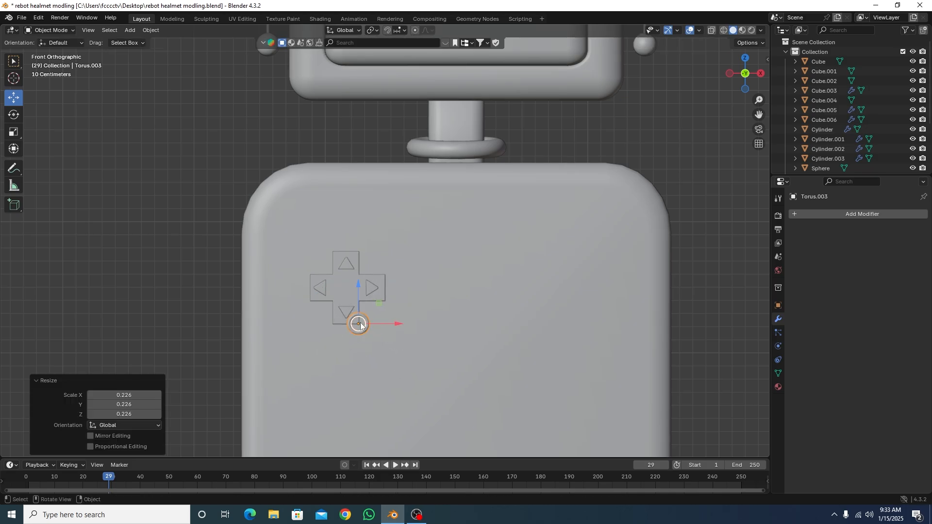
Move the small ring about 0.092 m along negative X and 0.274 m up to the cross's centre, then along positive Y onto the cross
key("g")
key("shift+y")
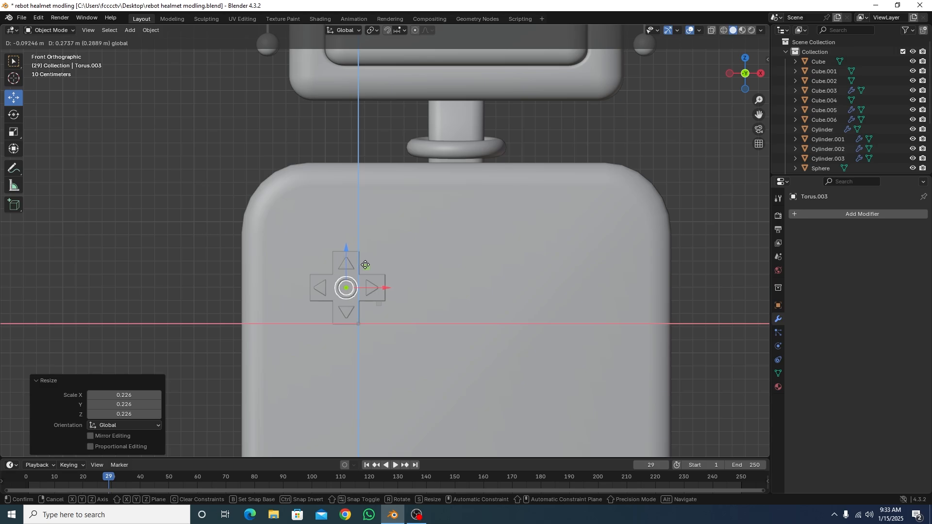
left_click(365, 265)
key("KP_3")
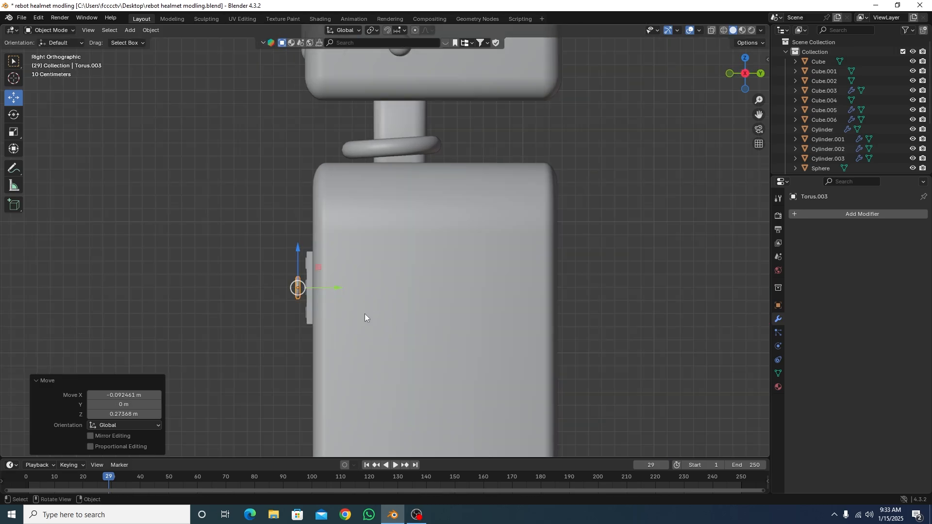
left_click_drag(337, 287, 347, 291)
scroll(263, 301, "up", 3)
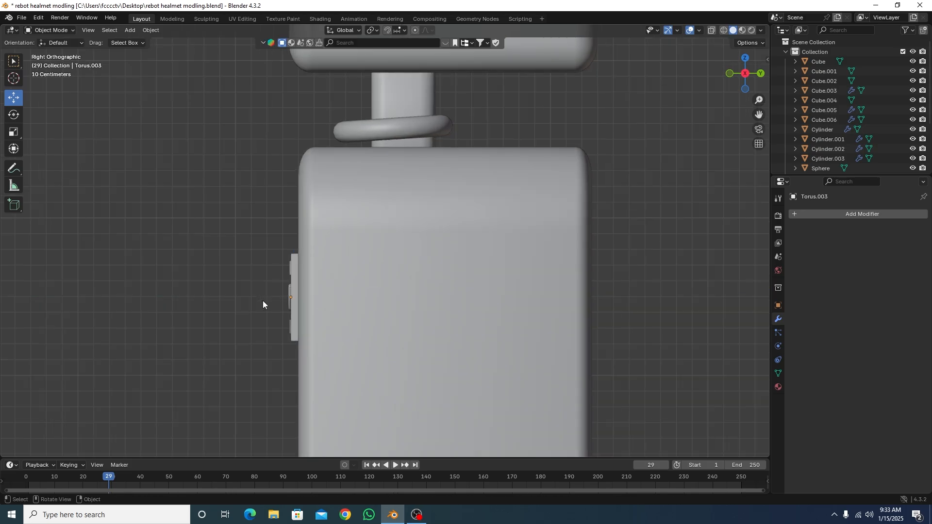
Duplicate the small ring about 1.28 m along X and 0.09 m up, and scale the copy by about 2.489
key("KP_1")
scroll(337, 233, "down", 2)
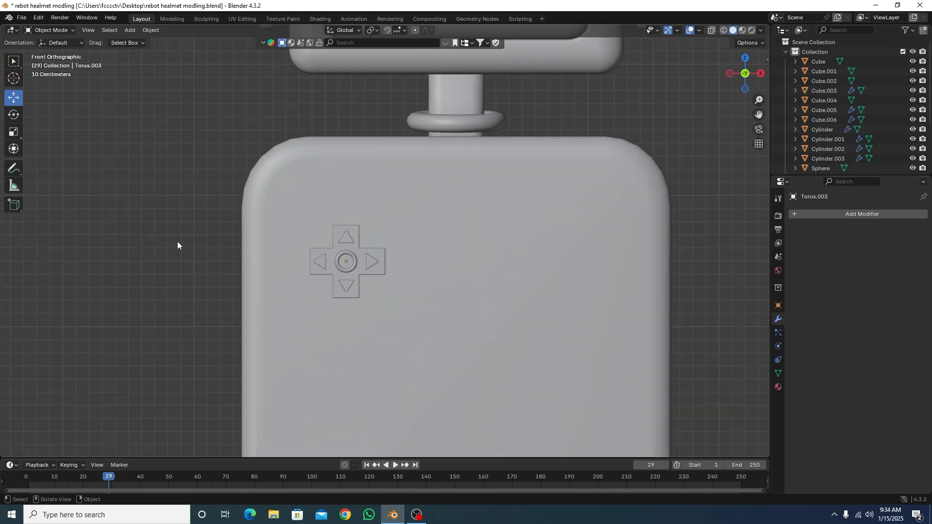
scroll(345, 260, "down", 2)
scroll(359, 263, "up", 2)
key("shift+d")
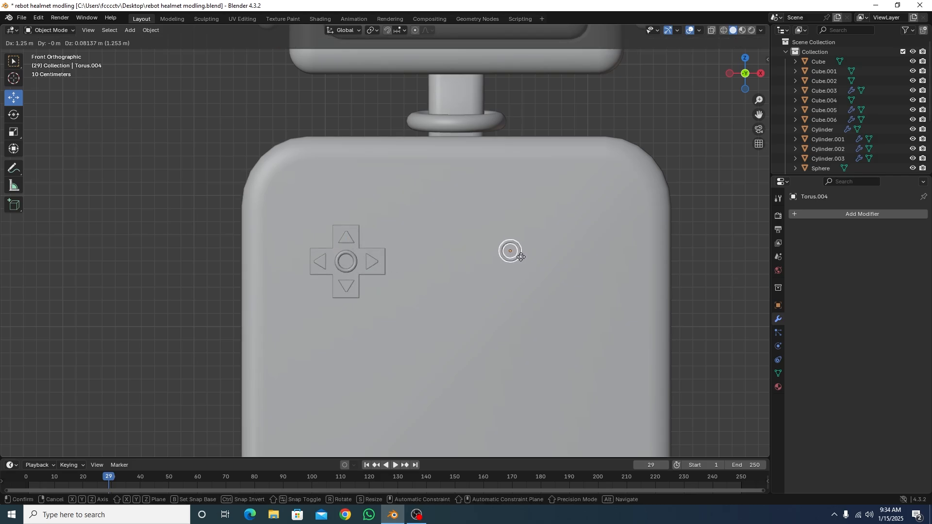
left_click(525, 254)
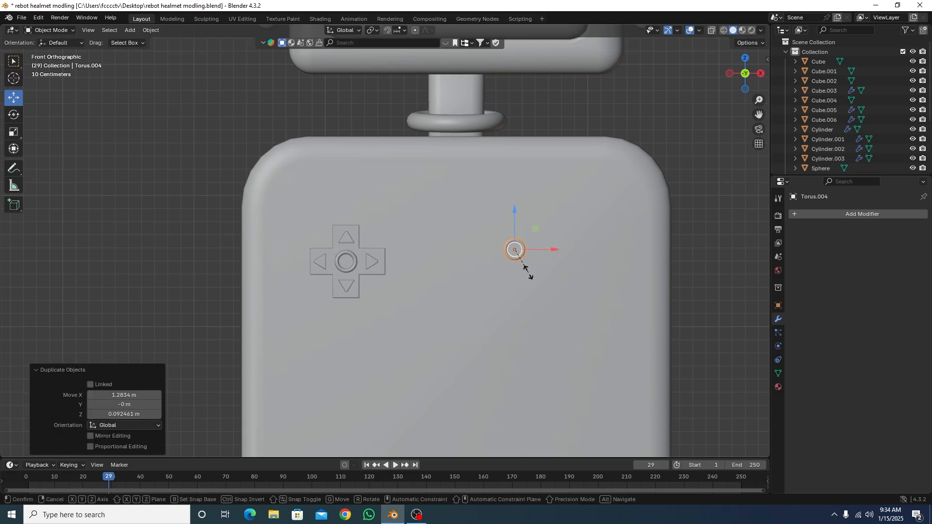
key("s")
left_click(555, 302)
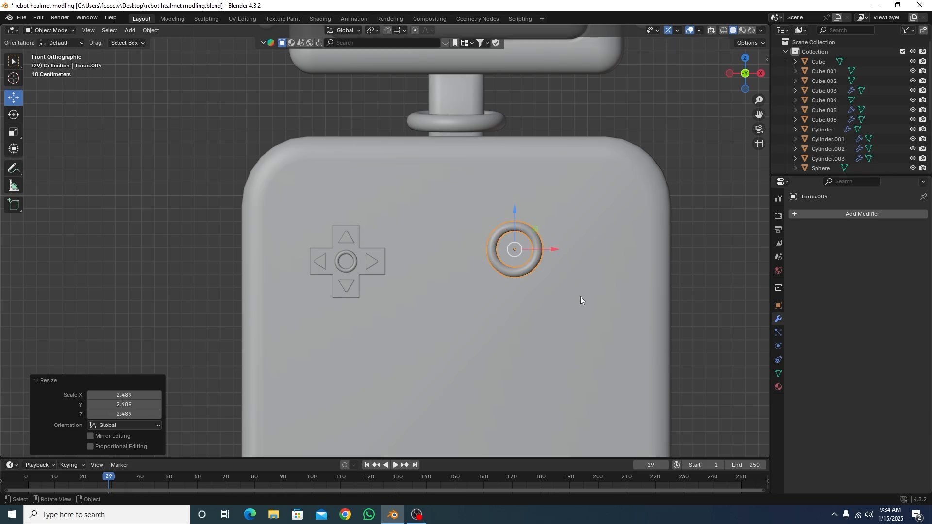
Move the larger ring copy slightly along positive Y to seat it against the front of the torso
key("KP_3")
left_click_drag(414, 249, 419, 249)
key("KP_1")
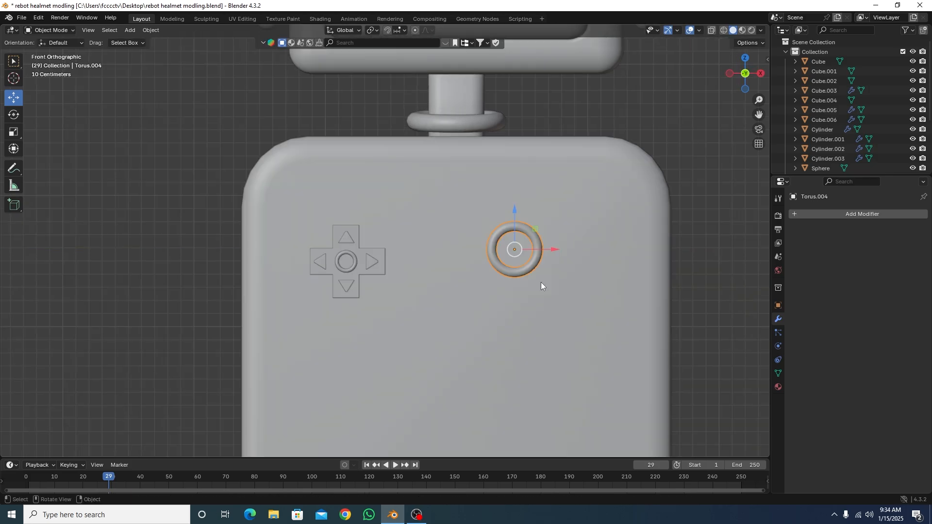
Scale the cross, its triangles and the centre ring together by about 1.642
key("s")
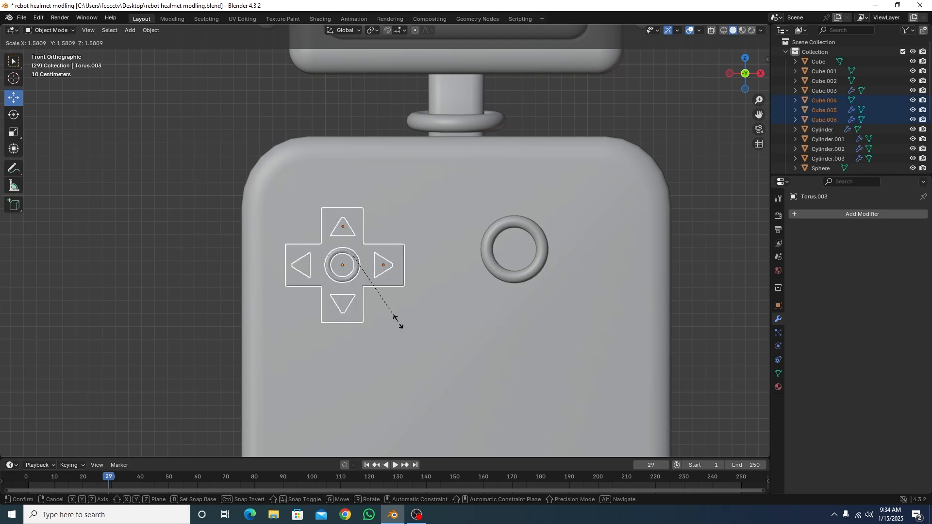
left_click(401, 325)
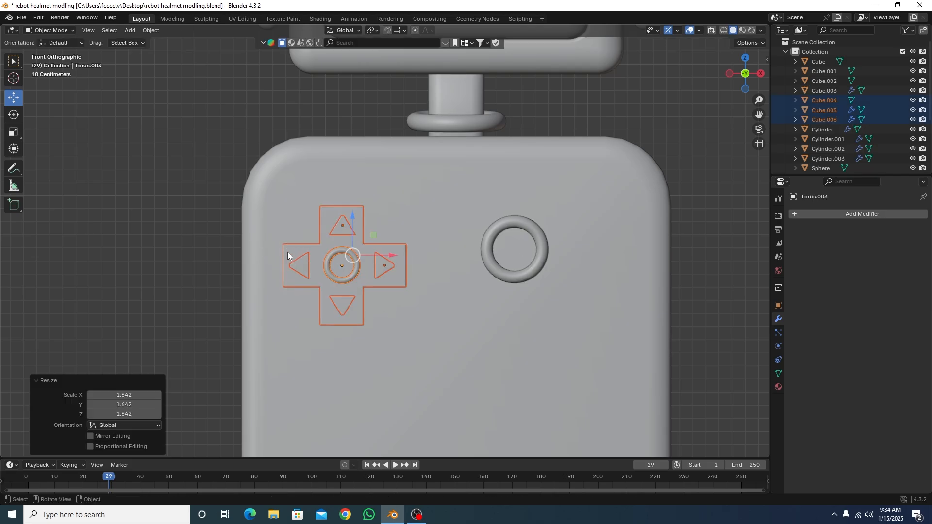
scroll(380, 263, "down", 2)
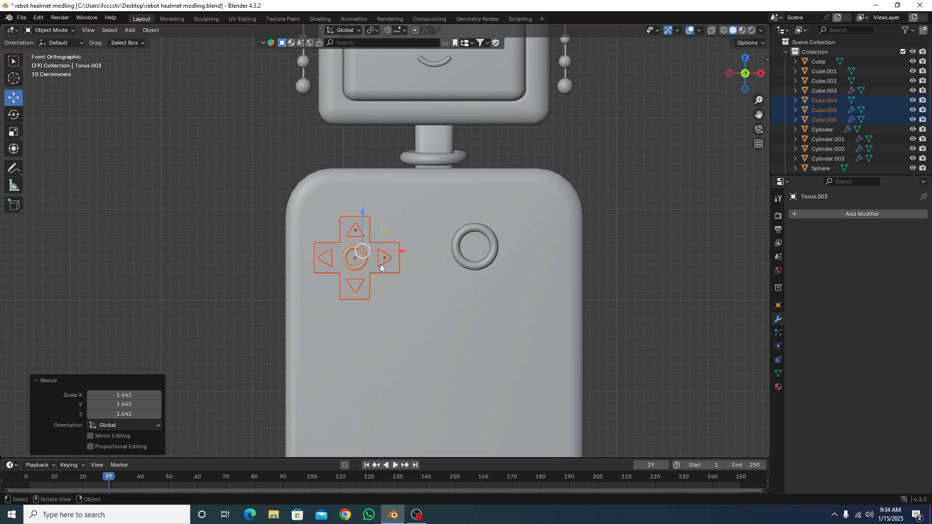
key("KP_3")
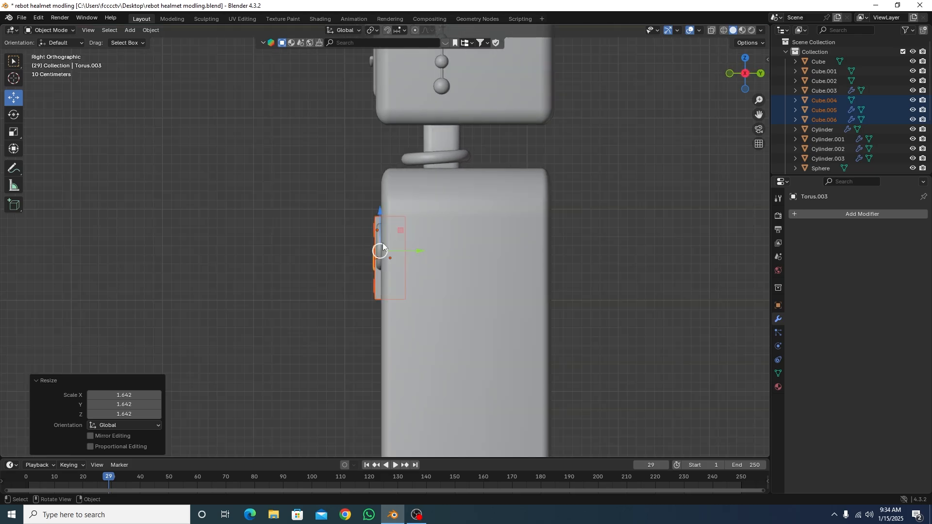
Examine the placement of the cross and the larger ring on the chest in perspective and front views
left_click(313, 268)
middle_click_drag(312, 267, 407, 267)
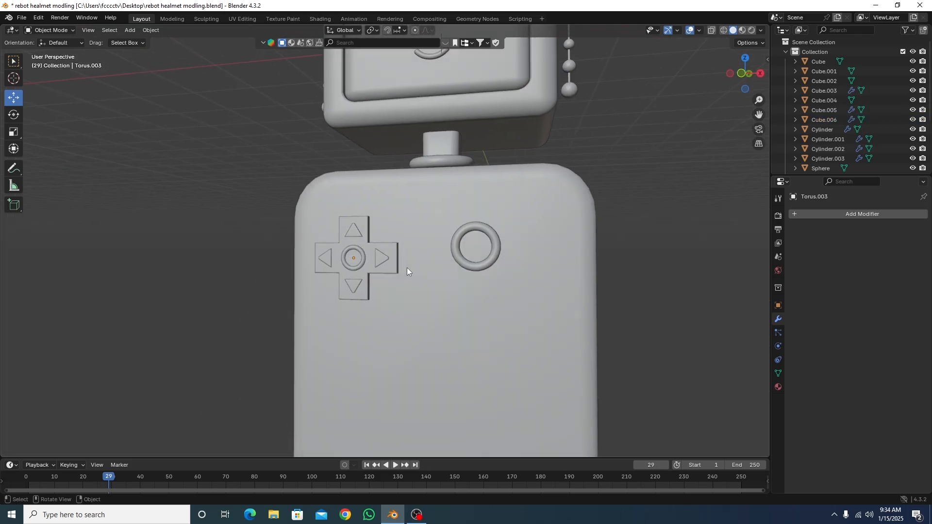
left_click(476, 264)
middle_click_drag(465, 270, 452, 278)
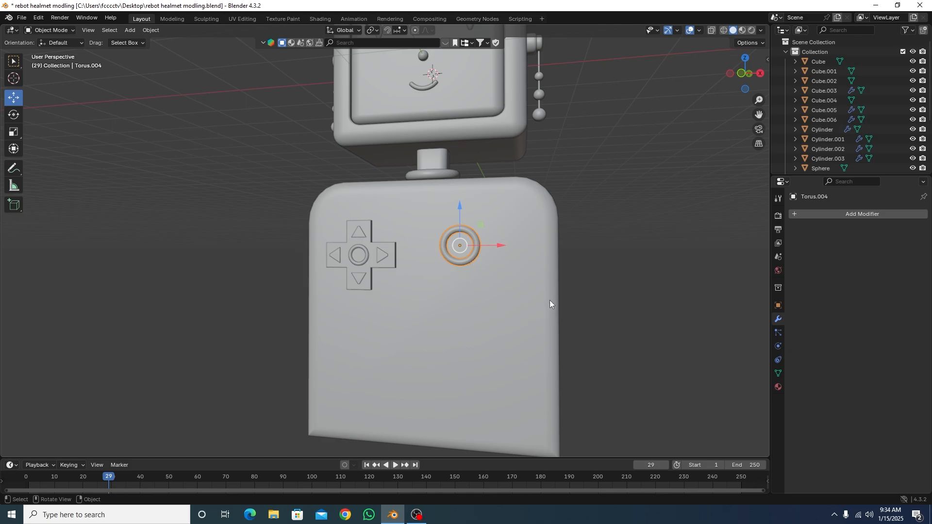
left_click(607, 283)
key("KP_1")
scroll(423, 396, "down", 3)
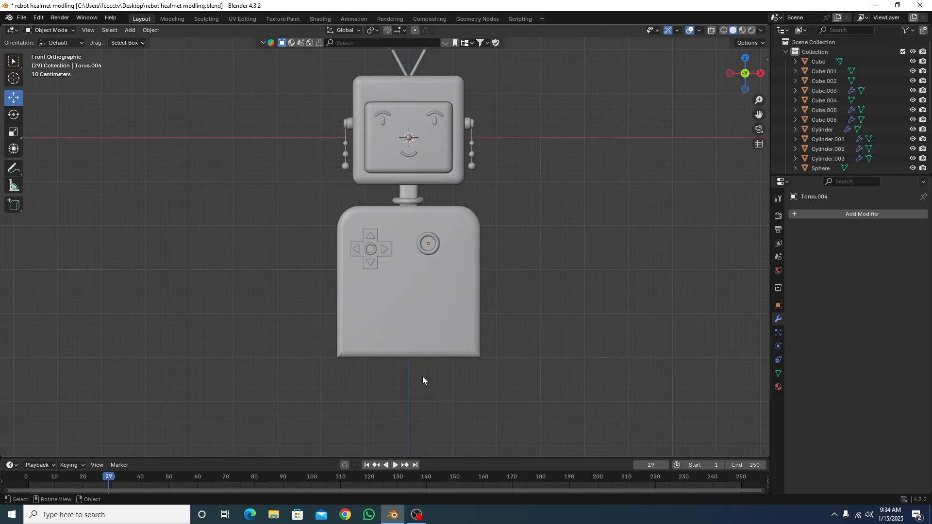
scroll(333, 116, "up", 2)
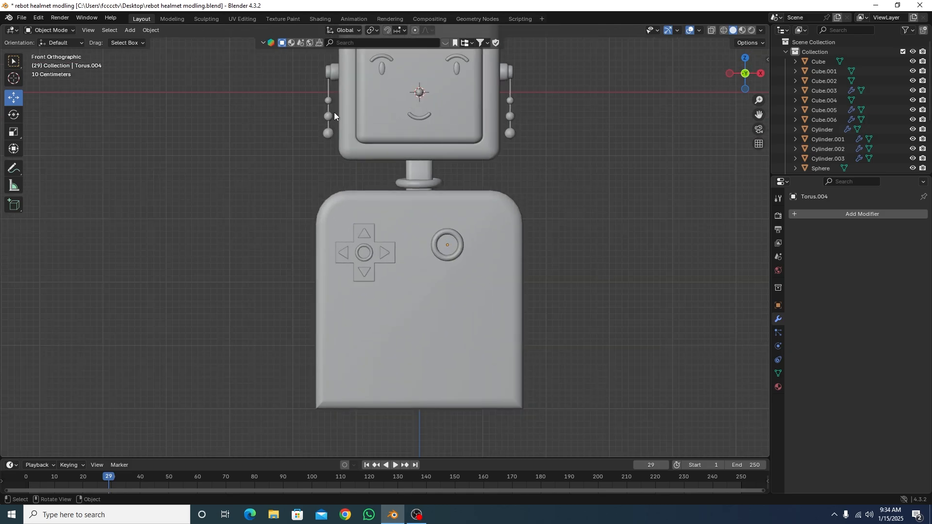
Duplicate the ear cylinder about 0.60 m along negative X and 3.32 m down, and remove the copy's Mirror modifier
left_click(325, 71)
key("shift+d")
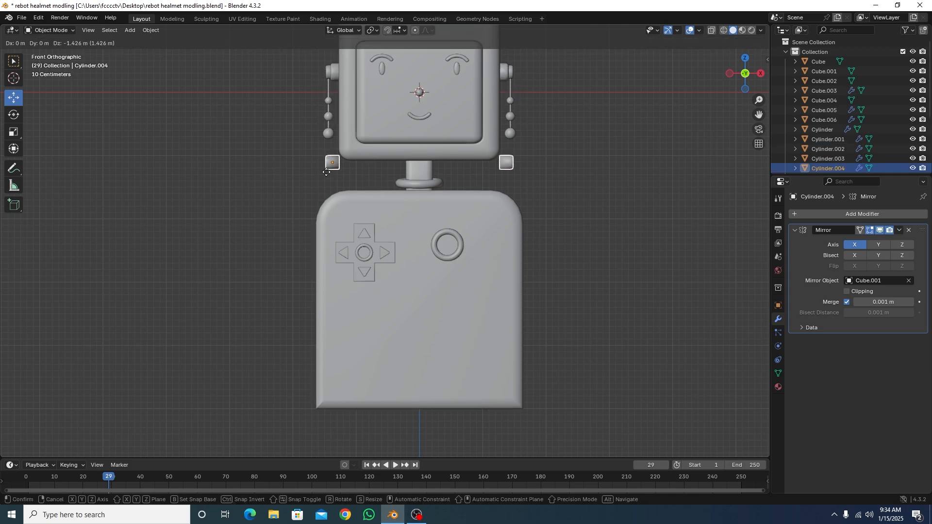
left_click(289, 292)
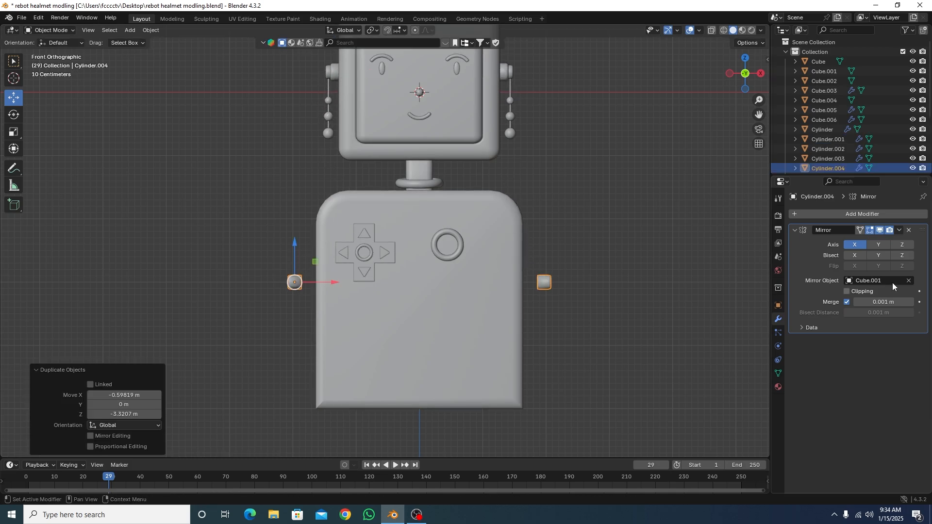
left_click(908, 231)
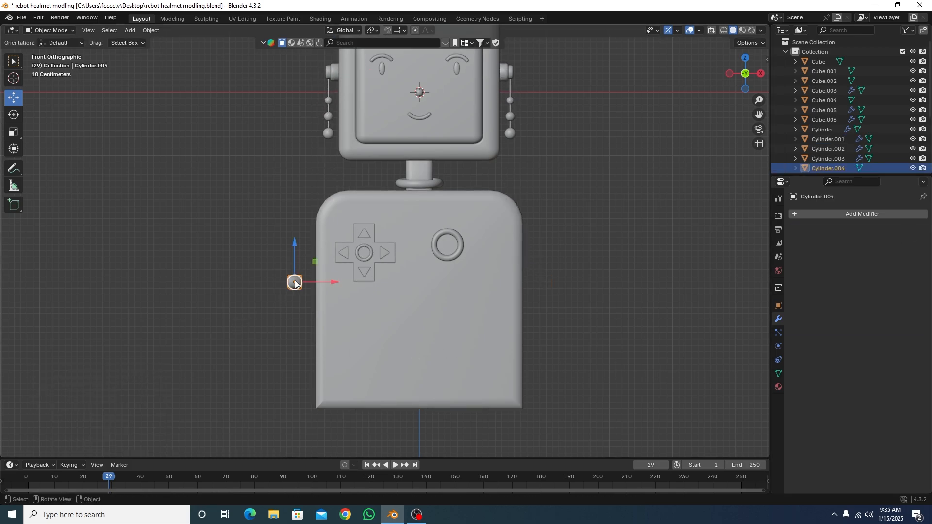
Rotate the cylinder copy 90° about the global Z axis so its round face points forward
scroll(262, 301, "up", 3)
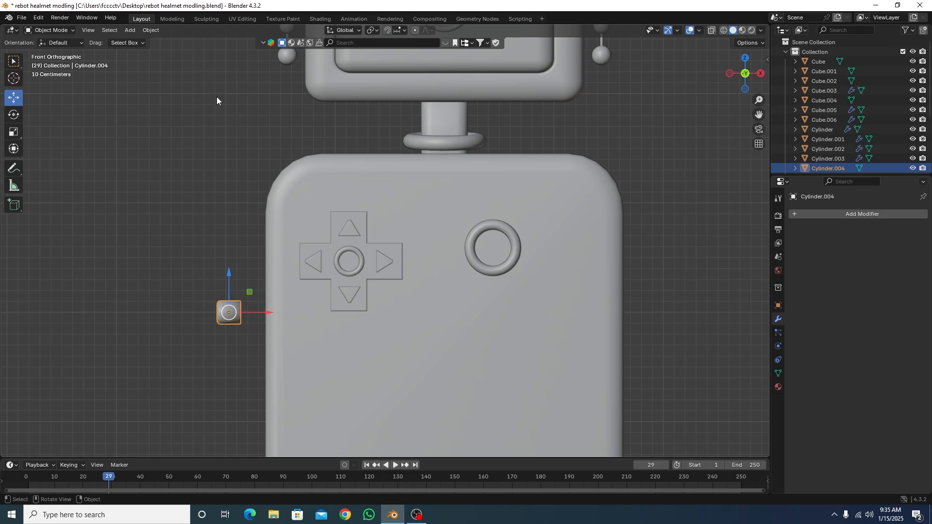
key("r")
key("z")
key("9")
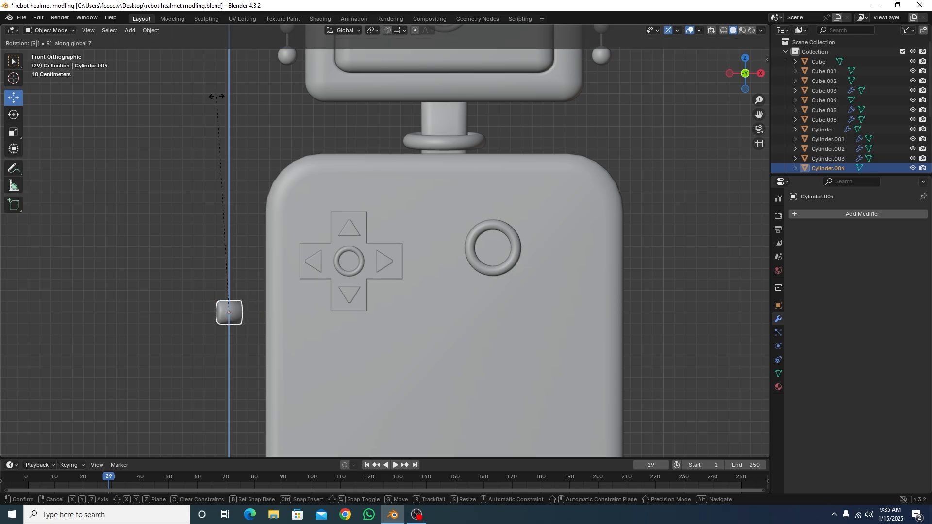
key("0")
key("Return")
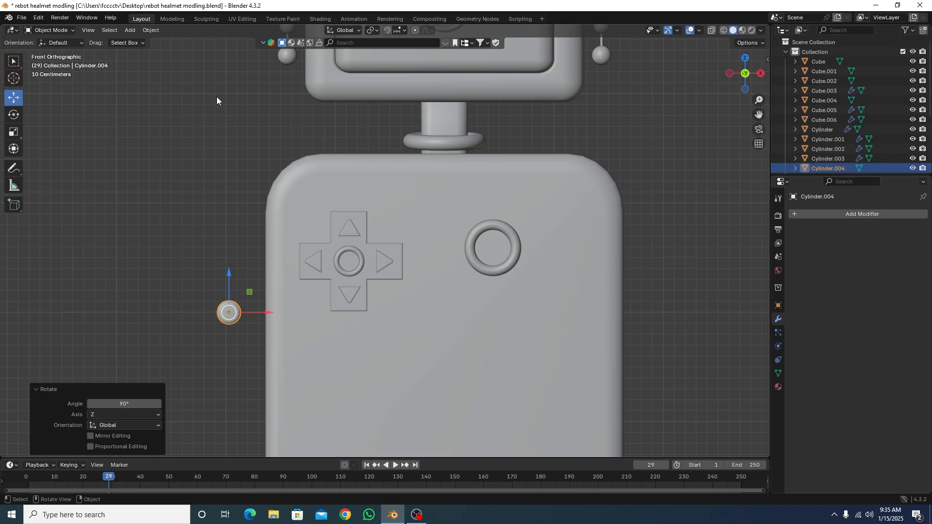
Move the cylinder to the centre of the larger chest ring and about 0.65 m along negative Y to the torso front
left_click_drag(250, 292, 421, 238)
key("KP_3")
key("KP_1")
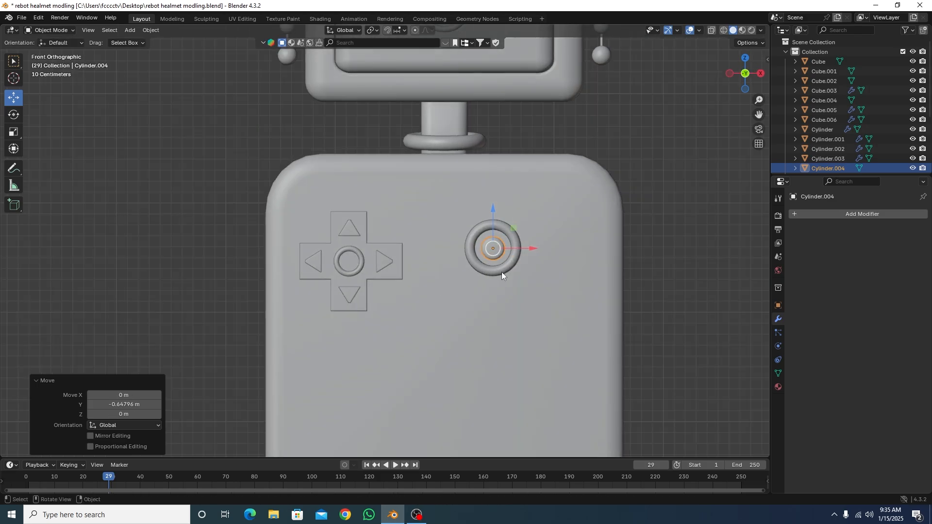
Scale the cylinder up to fill the ring's opening, nudging it about 0.004 m up and enlarging it by a final 1.038
scroll(539, 281, "up", 8)
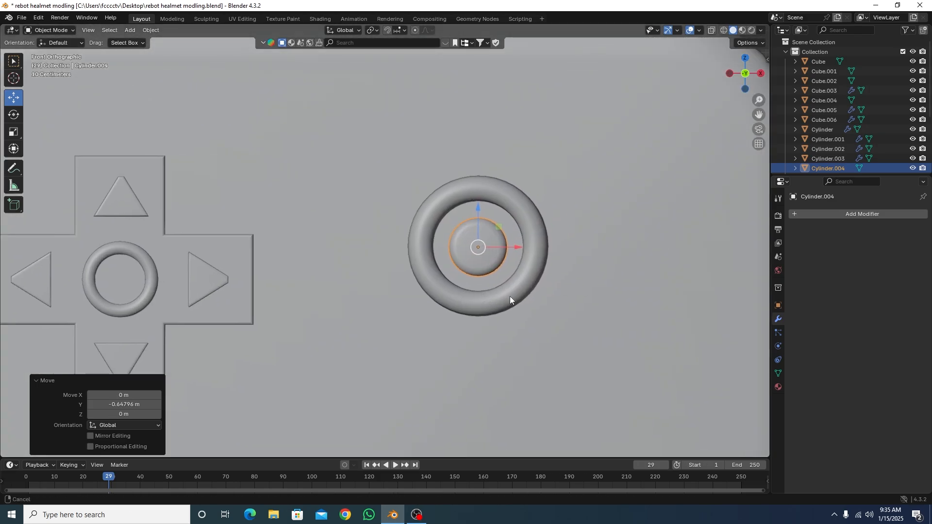
scroll(696, 375, "up", 6)
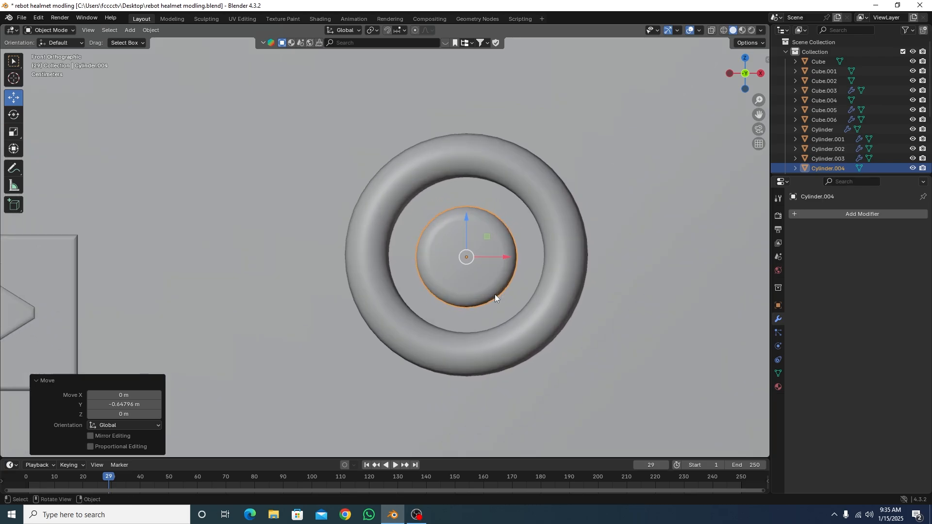
middle_click_drag(618, 355, 563, 350, "shift")
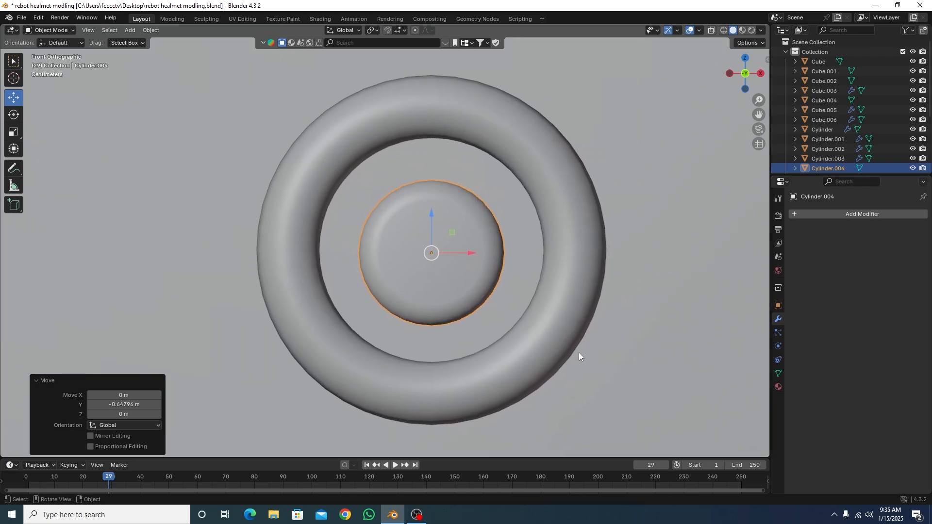
key("s")
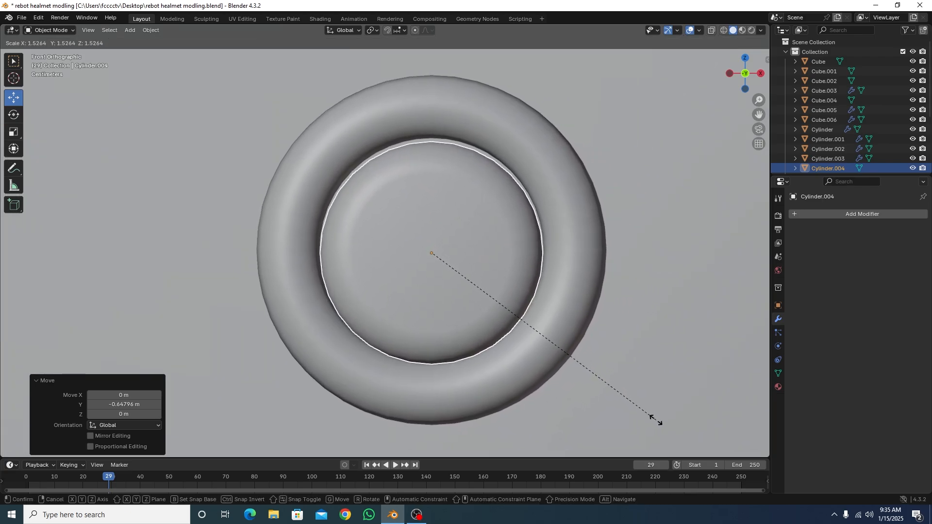
left_click(657, 422)
left_click_drag(431, 214, 432, 211)
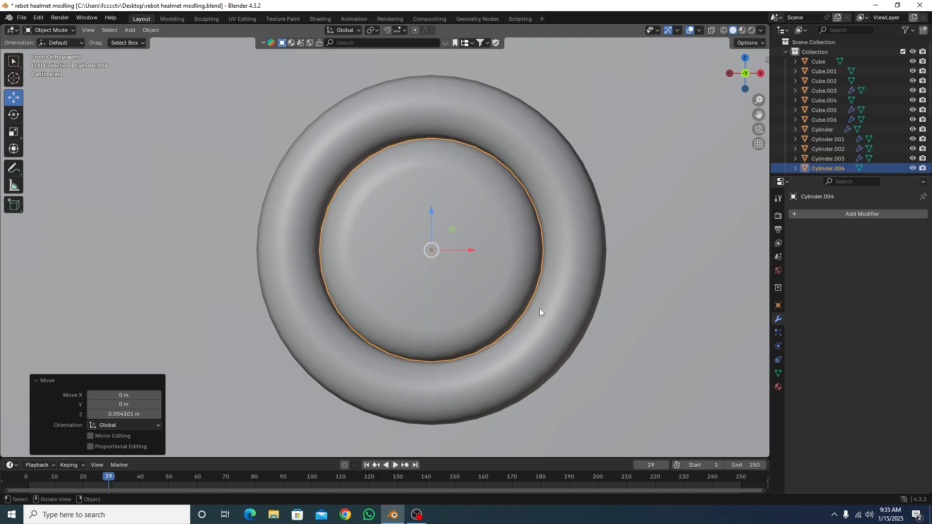
key("s")
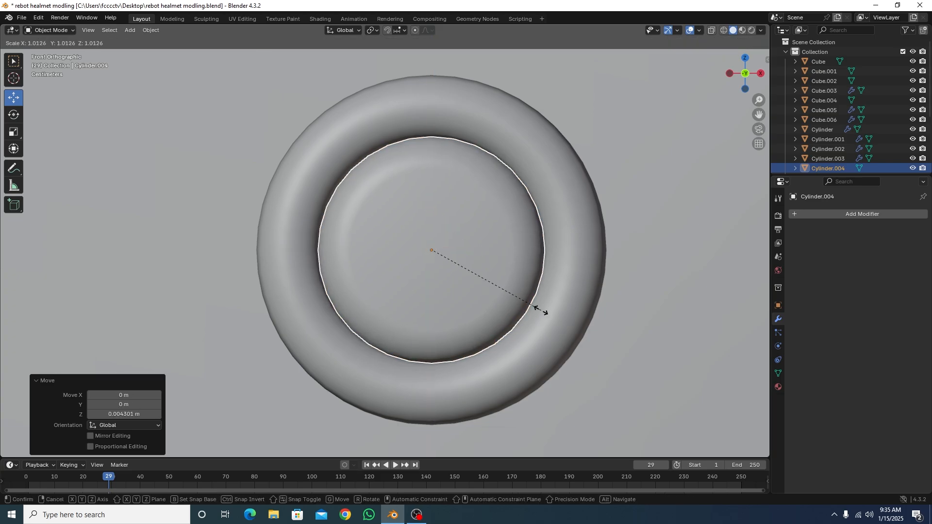
left_click(545, 312)
Move the cylinder slightly along positive Y so it sits deeper inside the ring, and deselect it
scroll(502, 291, "down", 3)
middle_click_drag(499, 281, 427, 263)
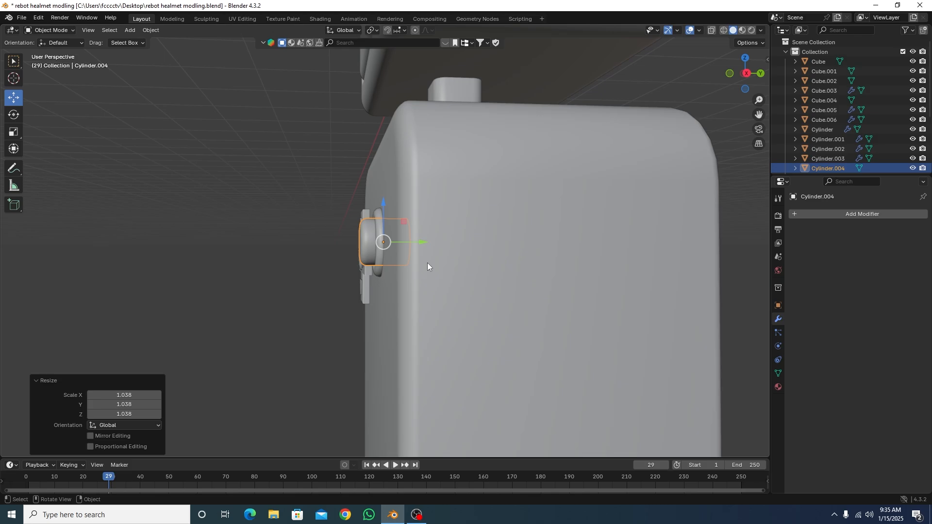
left_click_drag(423, 244, 433, 245)
left_click(240, 284)
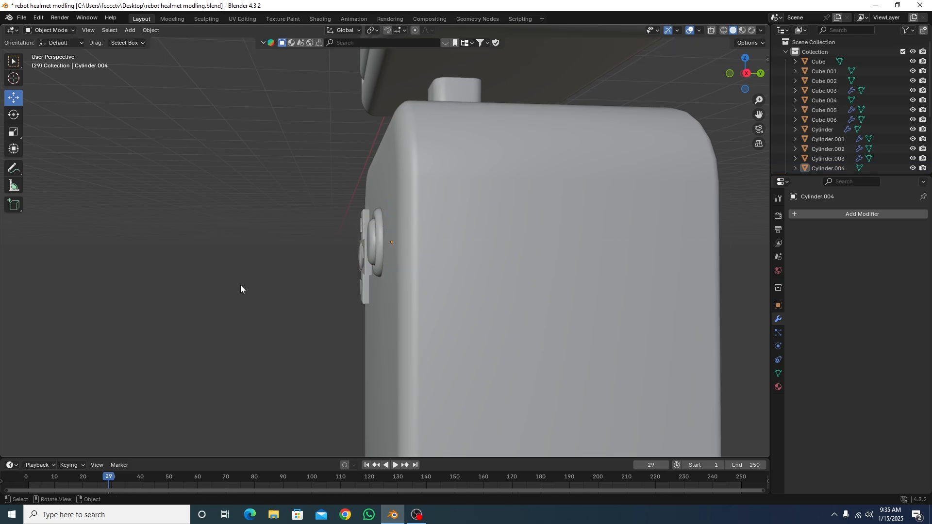
key("KP_1")
scroll(390, 261, "up", 2)
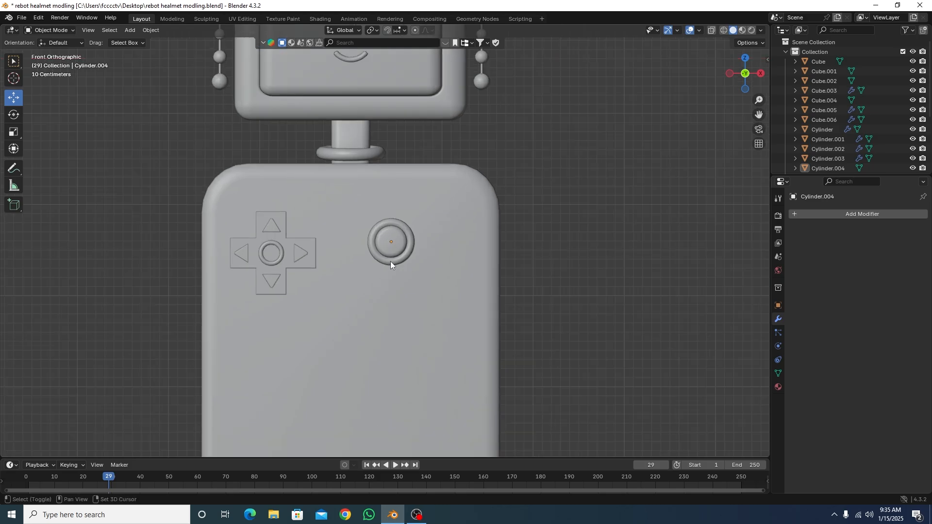
left_click(391, 253, "shift")
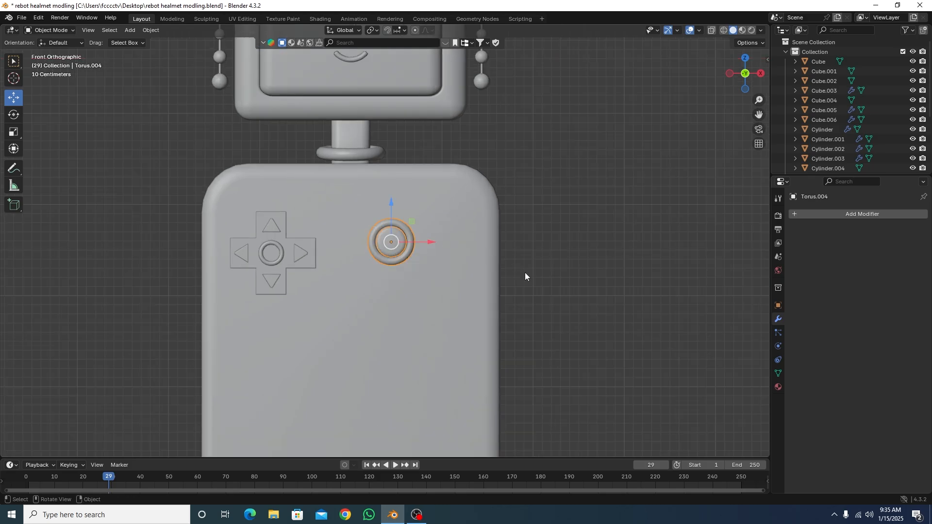
key("shift+d")
right_click(363, 246)
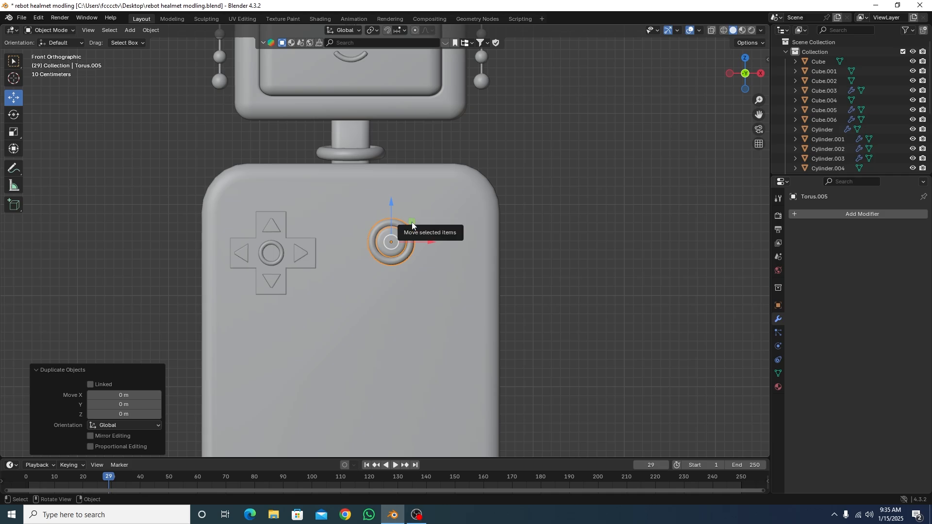
left_click_drag(410, 223, 380, 270)
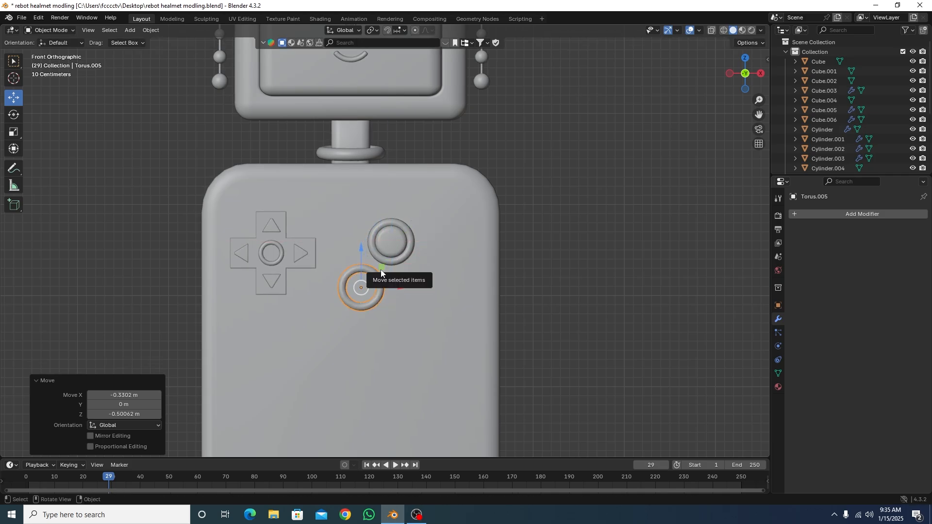
left_click(387, 243)
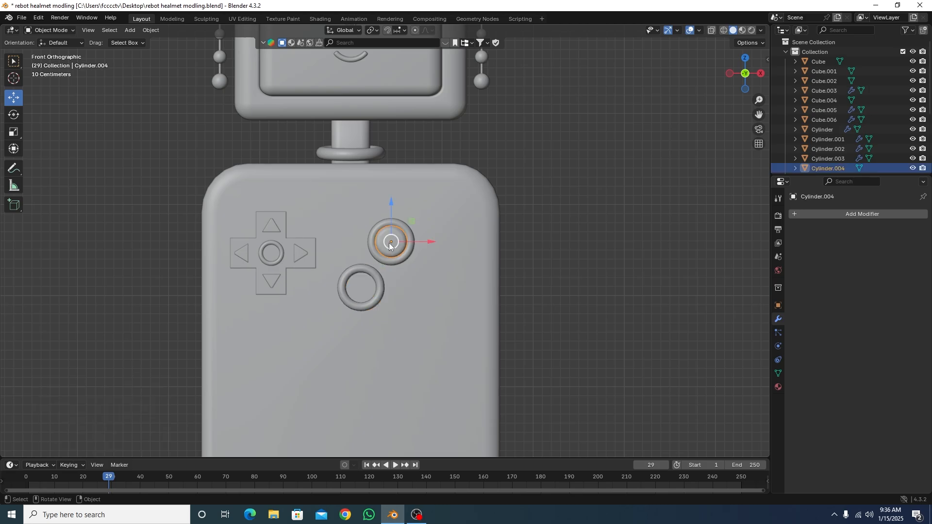
left_click(374, 302)
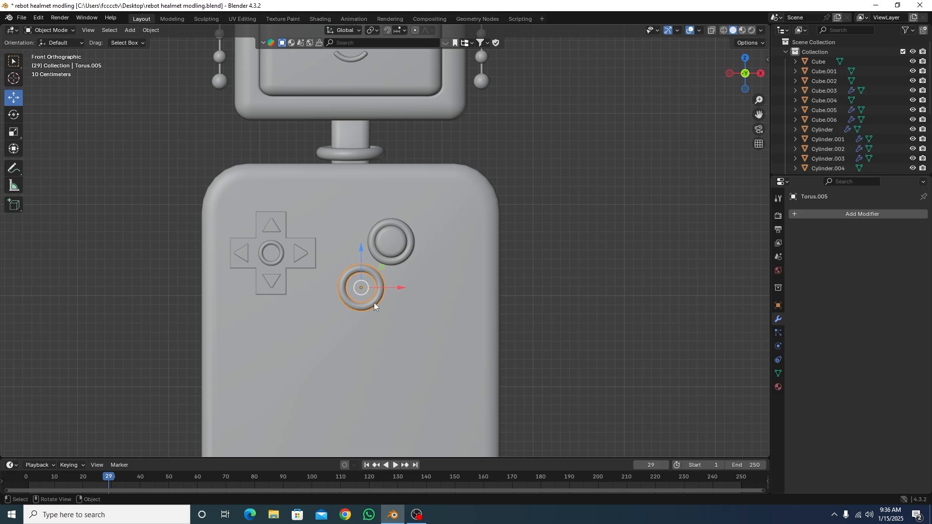
key("Delete")
Duplicate the round chest button together with its ring and place the copy about 0.34 m along negative X and 0.52 m lower
left_click(388, 248)
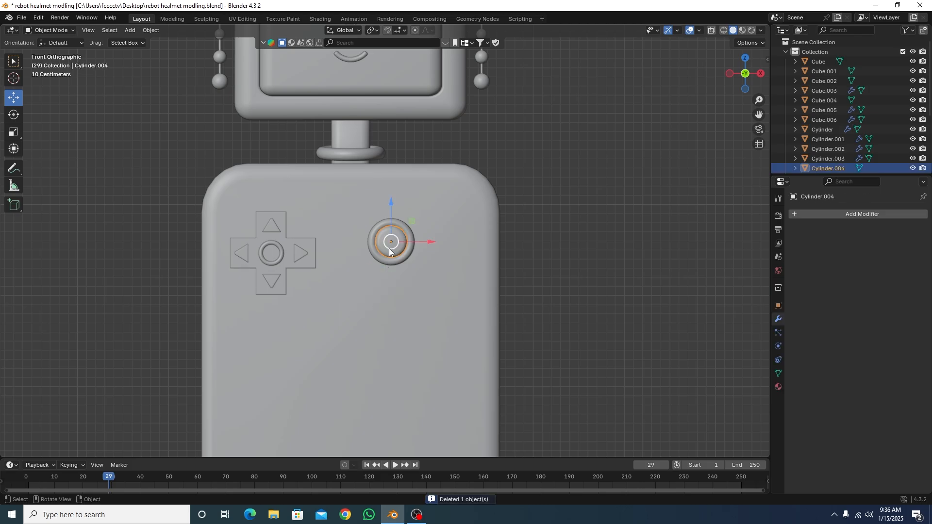
left_click(393, 262)
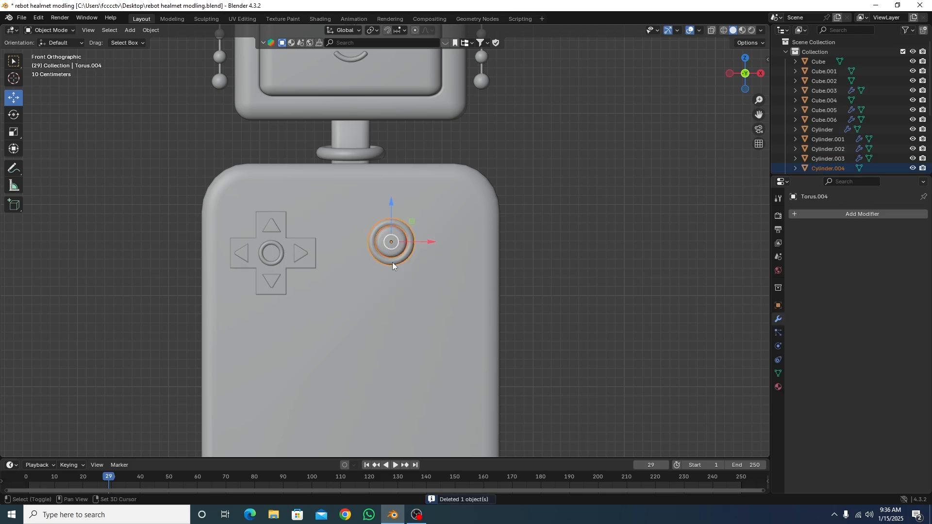
key("shift+d")
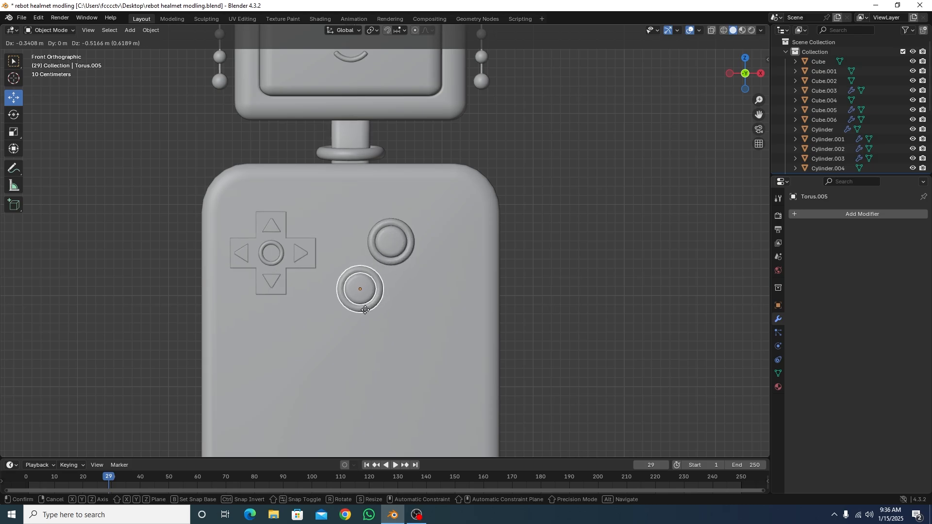
left_click(365, 310)
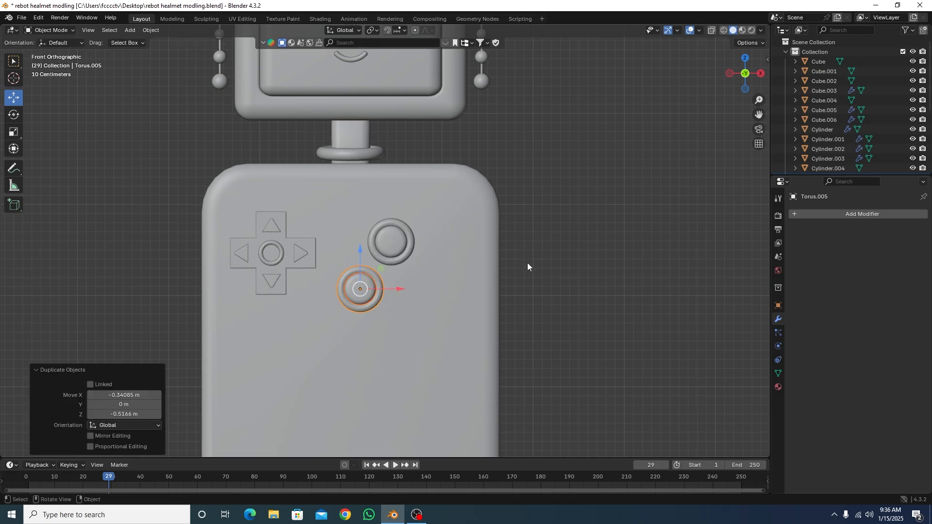
Duplicate the lower ringed button and move the copy along positive X so the three buttons form a triangle
scroll(567, 226, "down", 5)
scroll(385, 240, "up", 2)
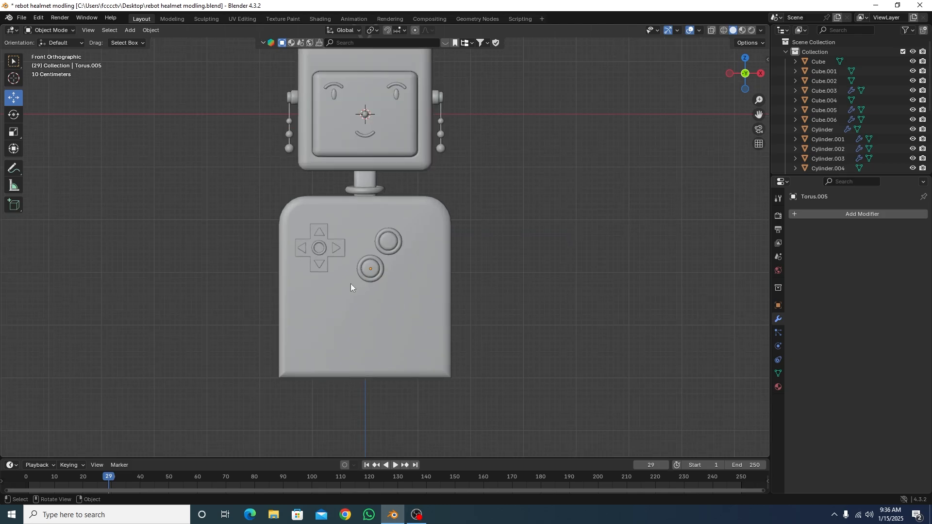
scroll(350, 284, "up", 3)
left_click(363, 289)
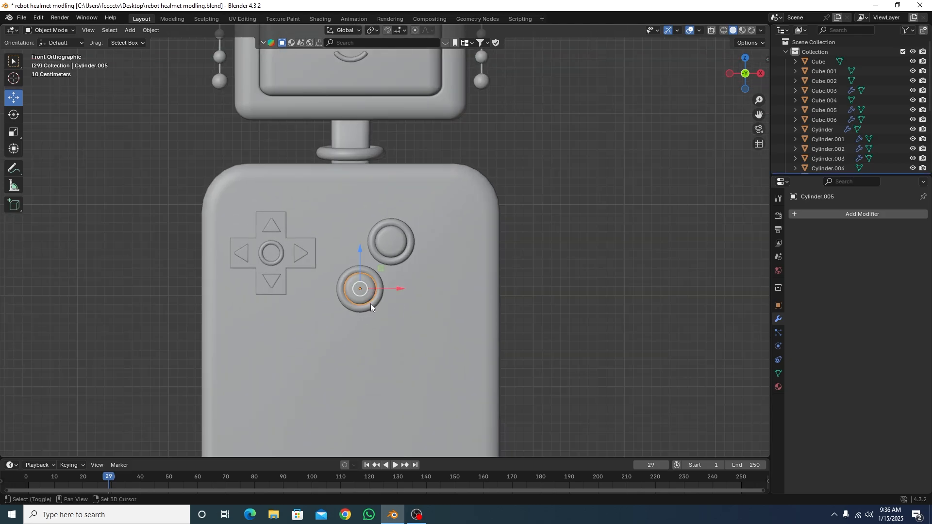
left_click(371, 304)
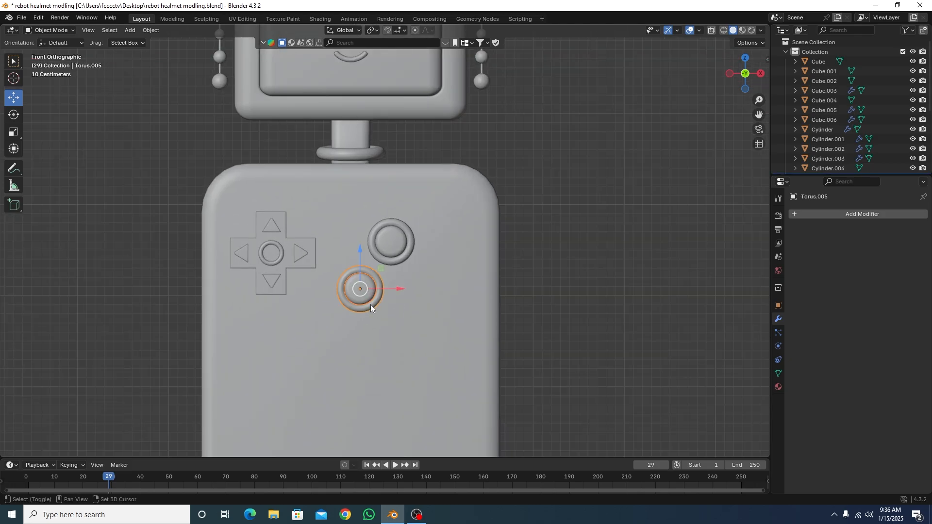
key("shift+d")
right_click(391, 290)
left_click_drag(391, 290, 465, 292)
scroll(544, 248, "down", 4)
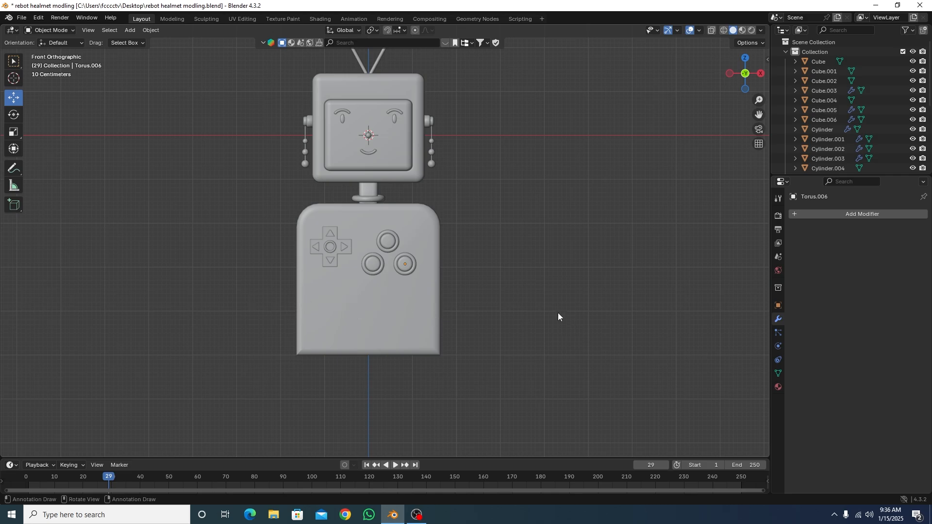
Duplicate the lower ringed button nearest the D-pad, move the copy about 1.03 m down, then centre it on the torso and enlarge it
left_click(373, 264)
left_click(375, 272, "shift")
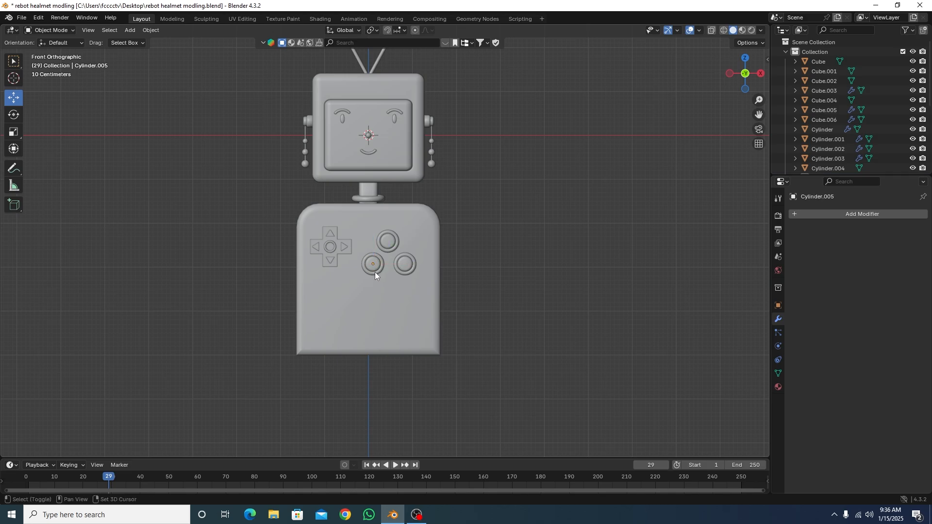
left_click(374, 272, "shift")
left_click(369, 273, "shift")
scroll(369, 273, "up", 5)
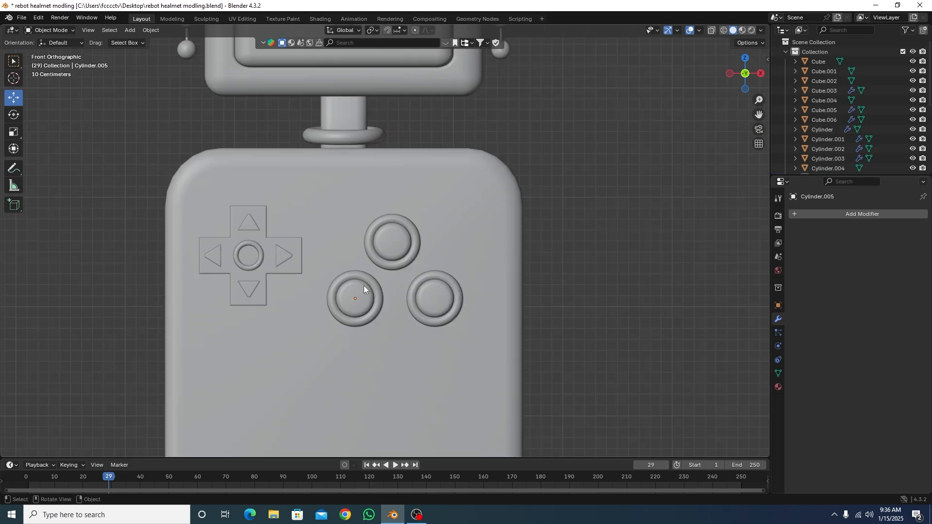
left_click(341, 321)
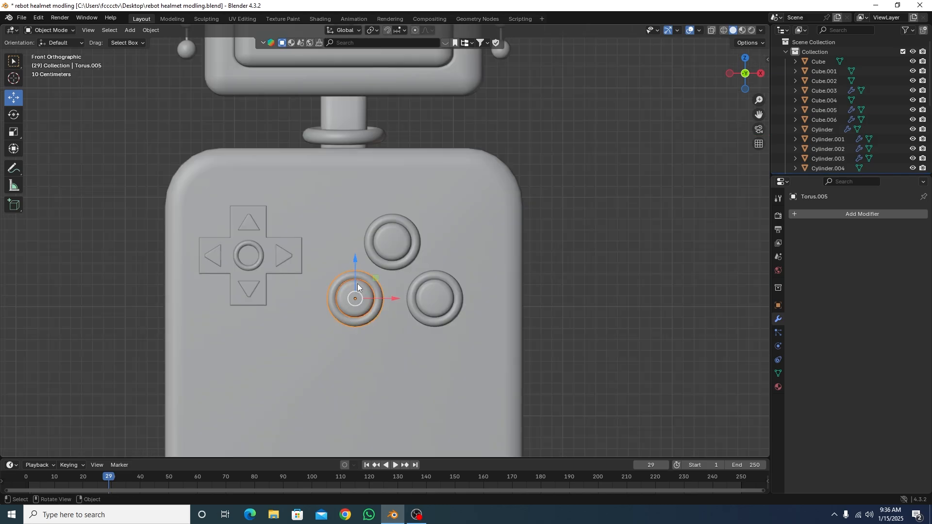
scroll(369, 260, "down", 3)
key("shift+d")
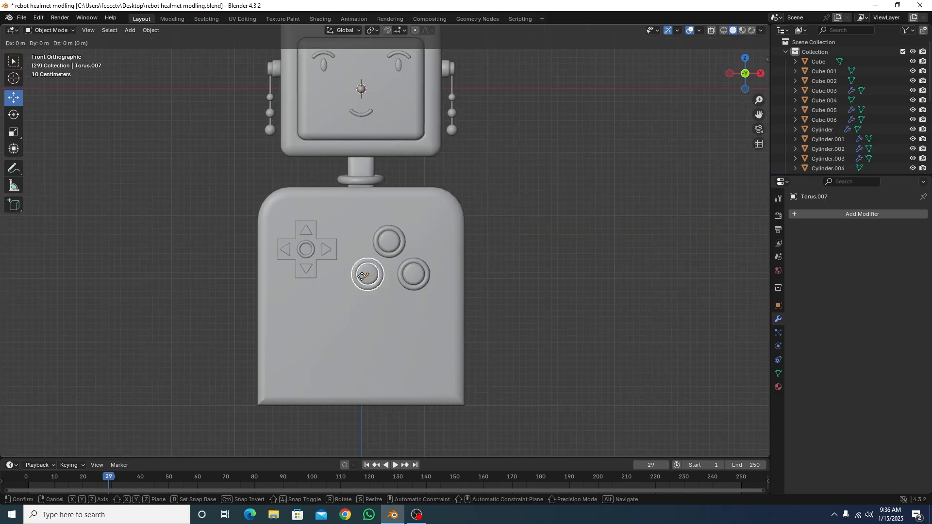
right_click(364, 265)
left_click_drag(368, 239, 362, 303)
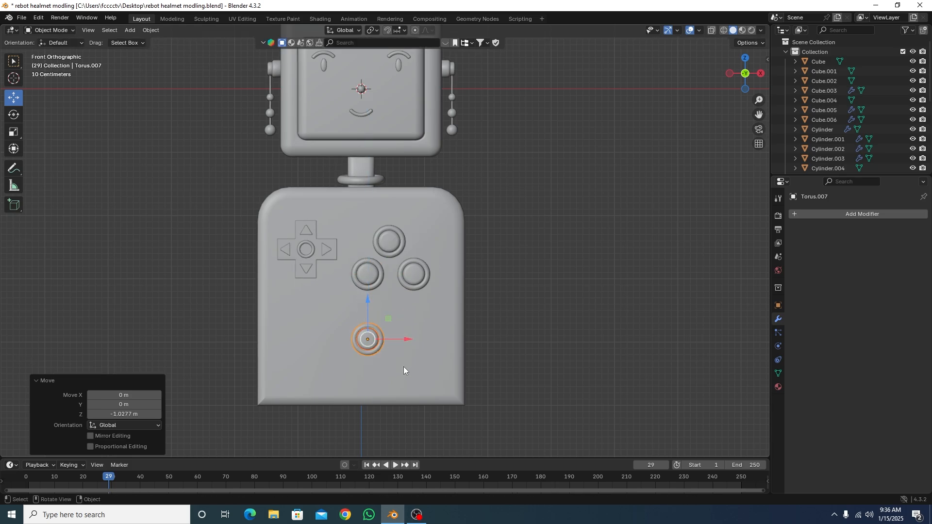
key("s")
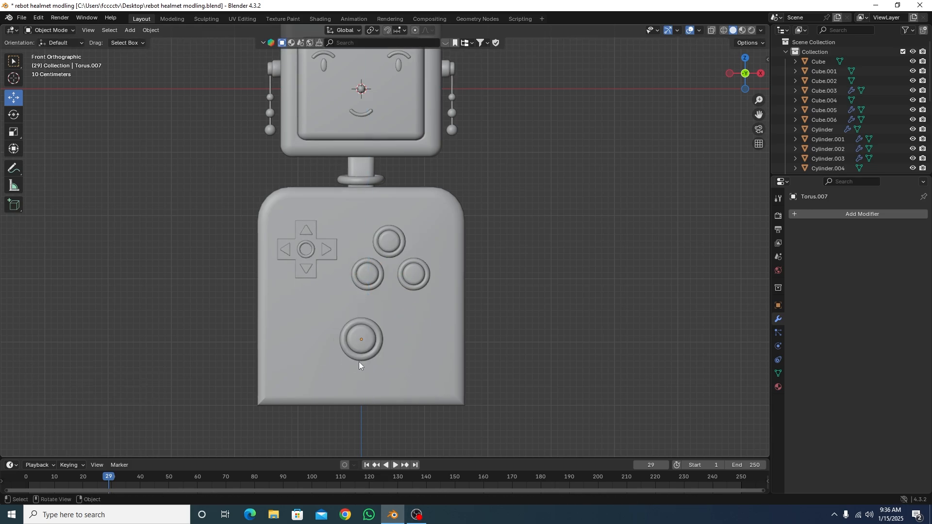
Delete the ring around the large lower button and scale the remaining cylinder up by at least 1.28
left_click(357, 357)
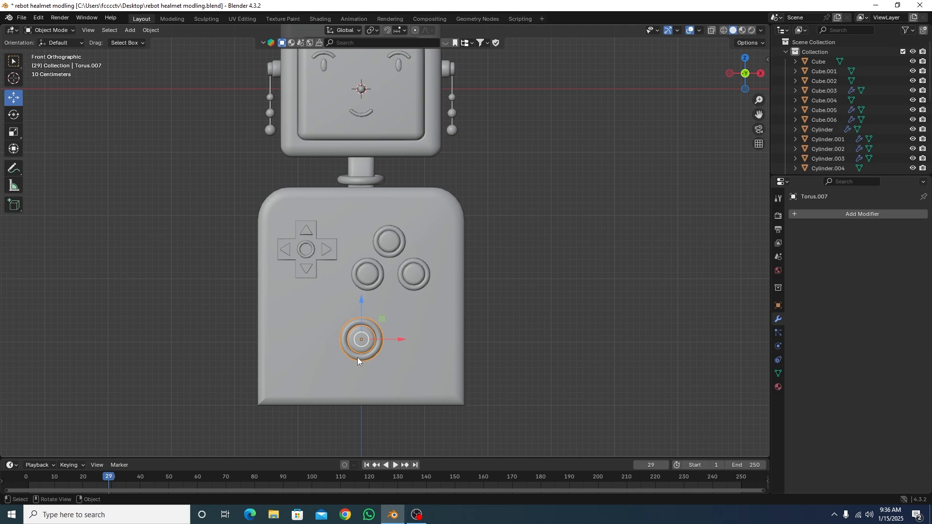
key("Delete")
left_click(357, 342)
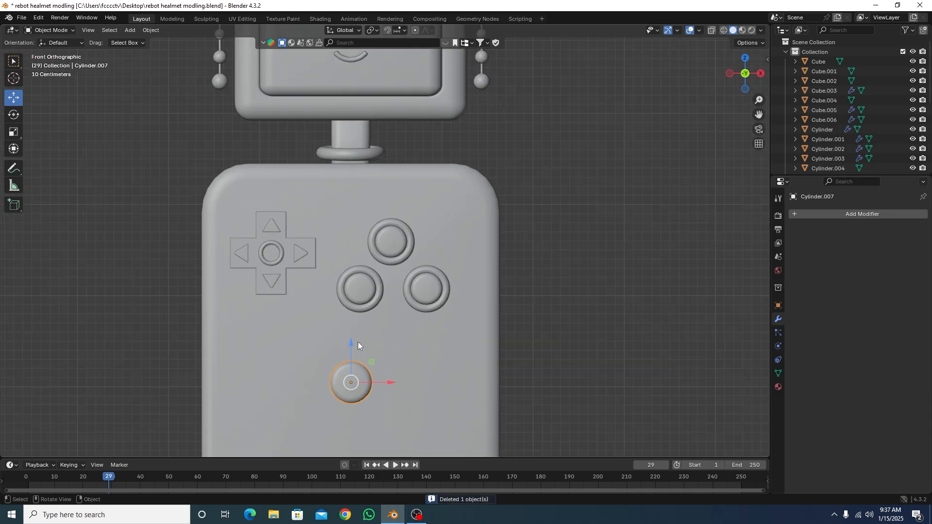
scroll(357, 341, "up", 2)
key("s")
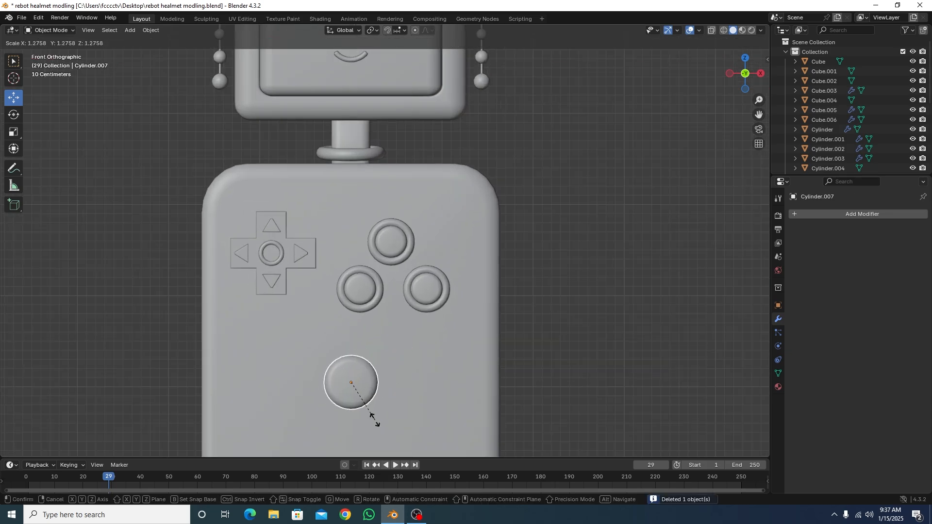
left_click(380, 426)
Move the large button along positive Y so it sits deeper in the torso front, and return to the front view
middle_click_drag(380, 426, 376, 326)
left_click(372, 307)
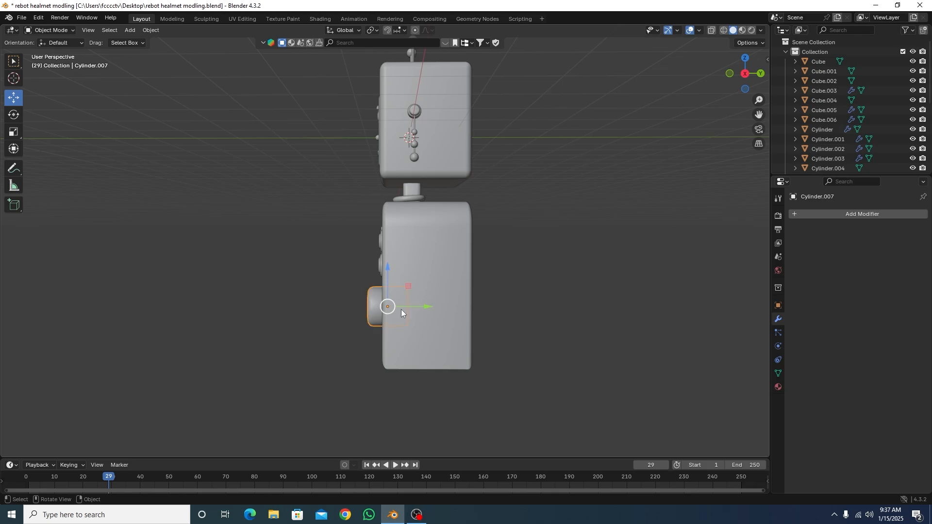
left_click_drag(425, 311, 437, 313)
key("KP_1")
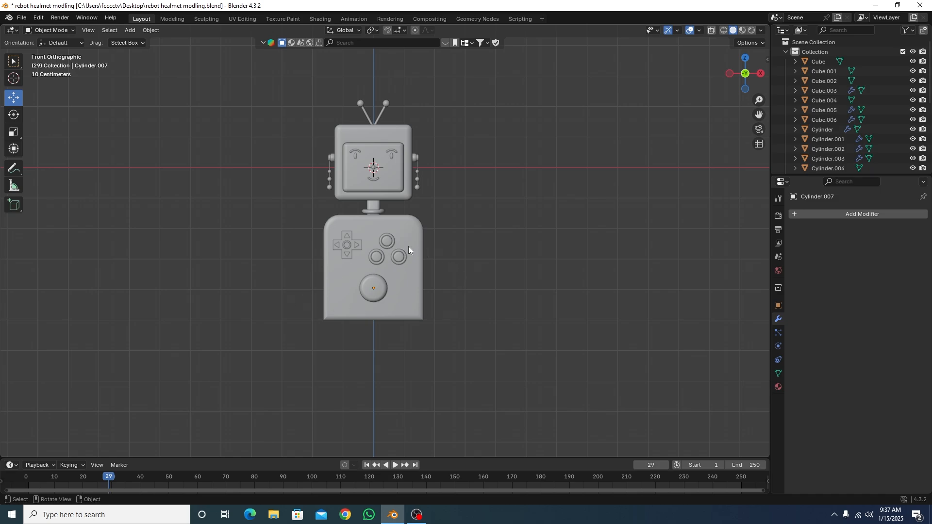
middle_click_drag(240, 257, 258, 262)
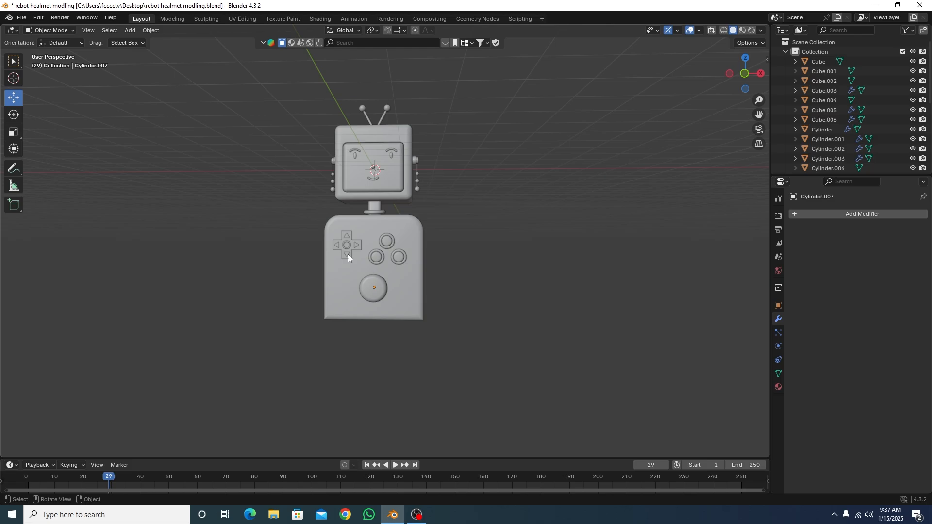
scroll(334, 254, "up", 1)
middle_click_drag(233, 246, 249, 256)
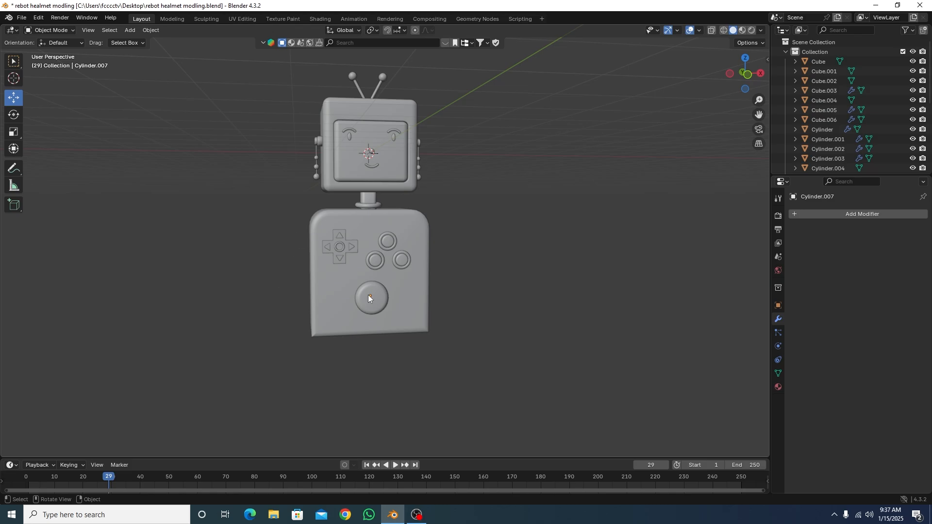
Duplicate the mirrored ear cylinder and move the copy down along Z to the torso's upper sides, level with the D-pad
key("KP_1")
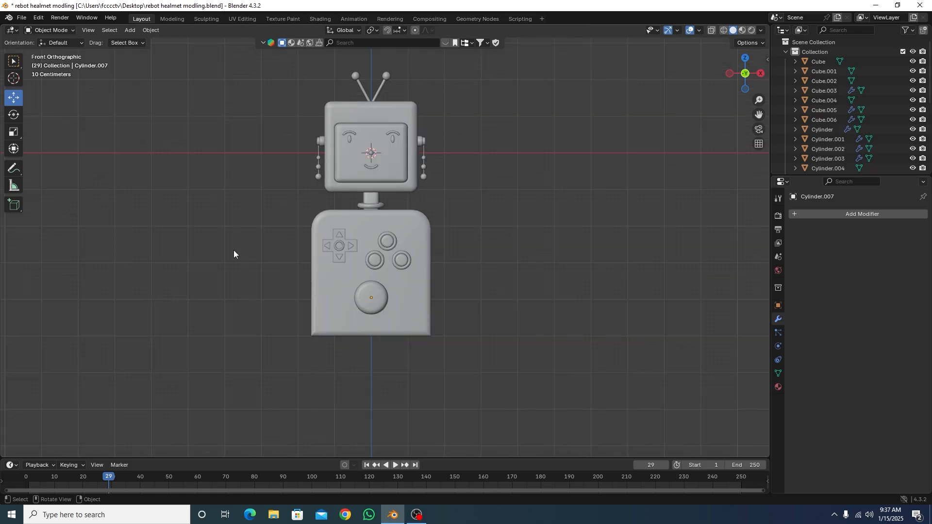
left_click(319, 141)
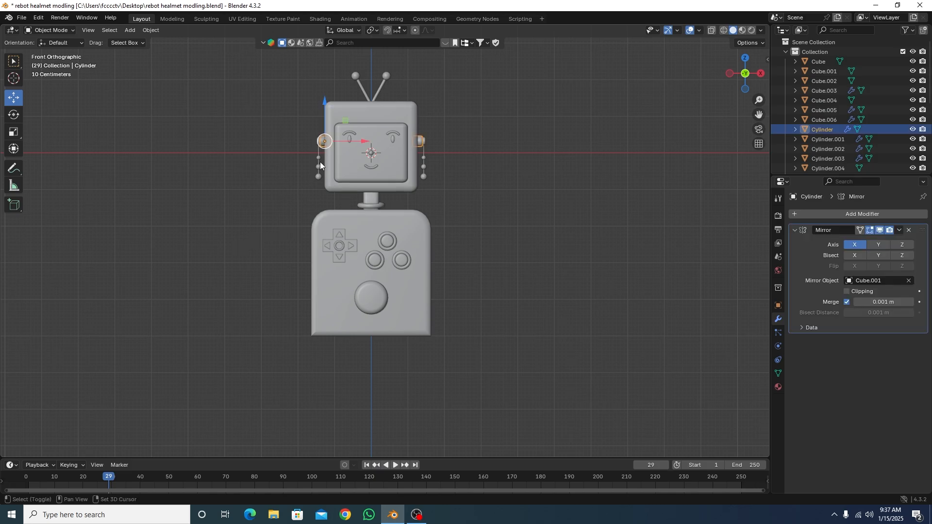
key("shift+d")
key("Escape")
left_click_drag(325, 110, 325, 217)
scroll(313, 249, "up", 8)
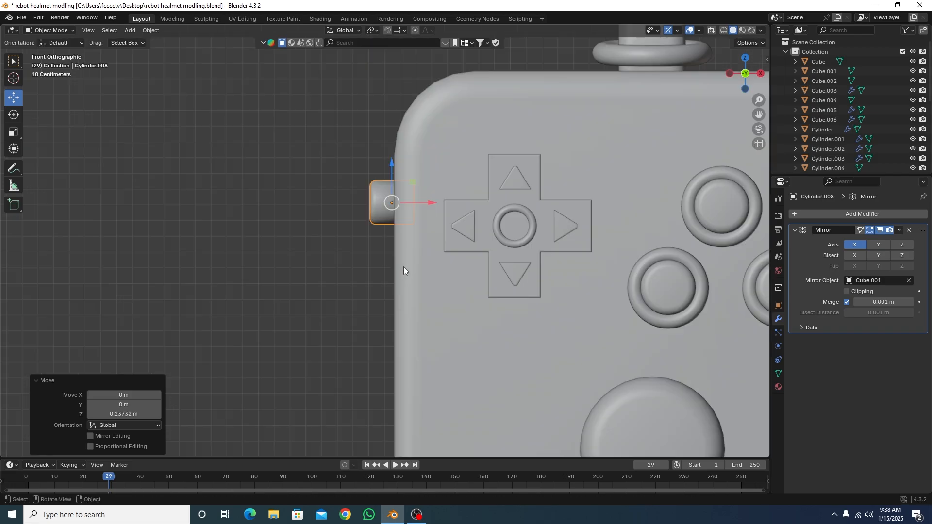
Shift the shoulder cylinder slightly along negative Y on the torso's side and scale it up by 1.667
key("KP_3")
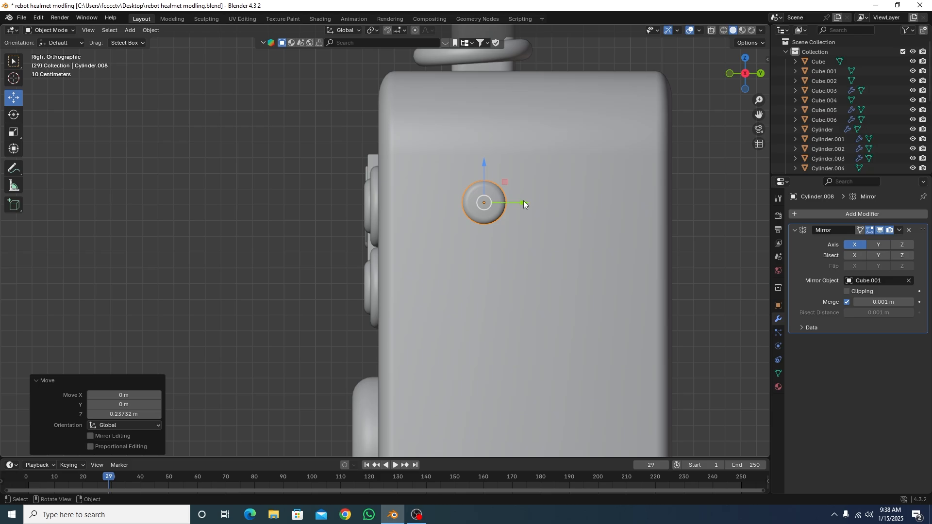
mouse_move(523, 200)
left_mouse_down()
mouse_move(505, 206)
mouse_move(525, 207)
left_mouse_up()
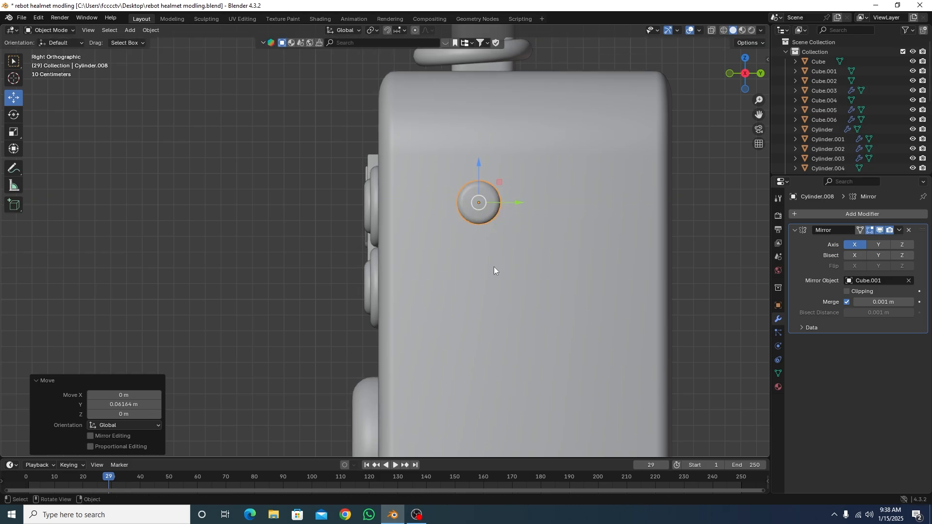
key("s")
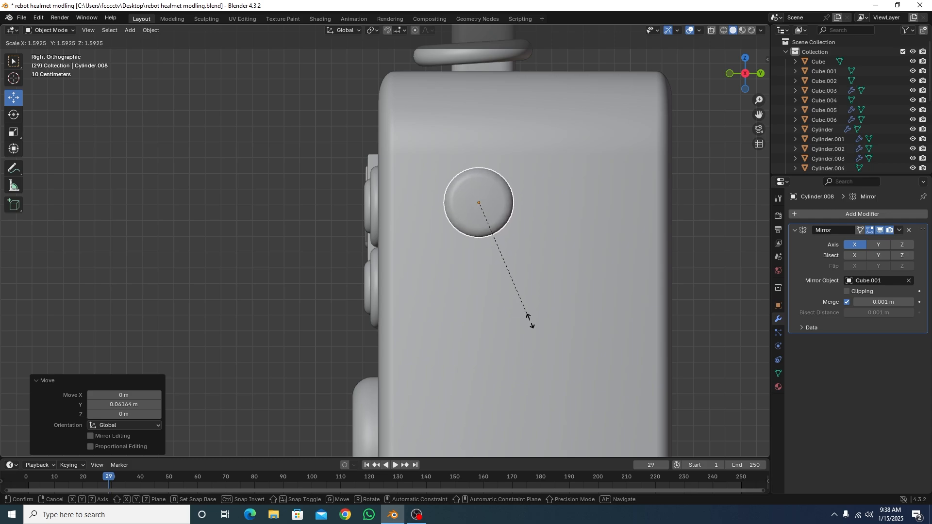
left_click(536, 329)
Rotate the shoulder cylinder about 26 degrees in the front view so its outer end tilts downward
key("KP_1")
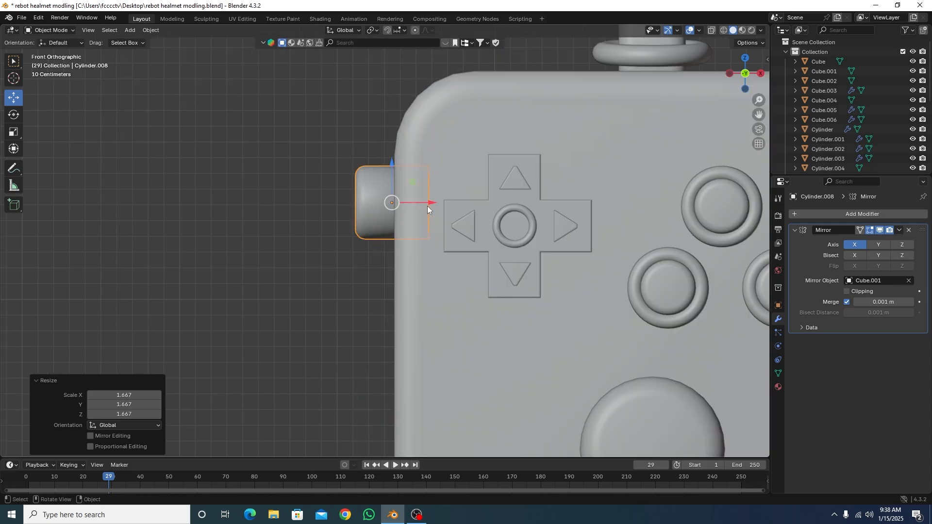
key("r")
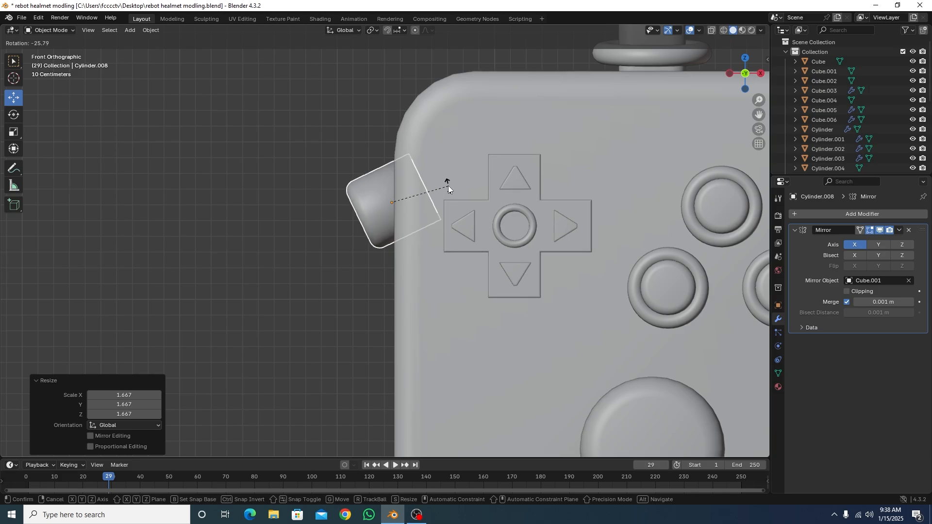
left_click(448, 185)
scroll(270, 213, "down", 4)
left_click(272, 249)
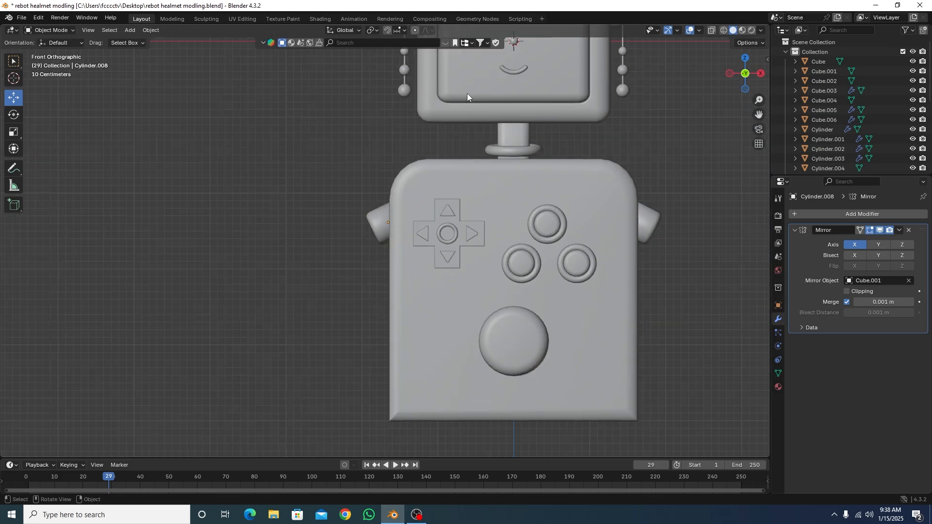
Duplicate the nose sphere, place the copy at the outer end of the shoulder cylinder, and scale it by 2.568
scroll(515, 126, "down", 2)
left_click(493, 75)
key("shift+d")
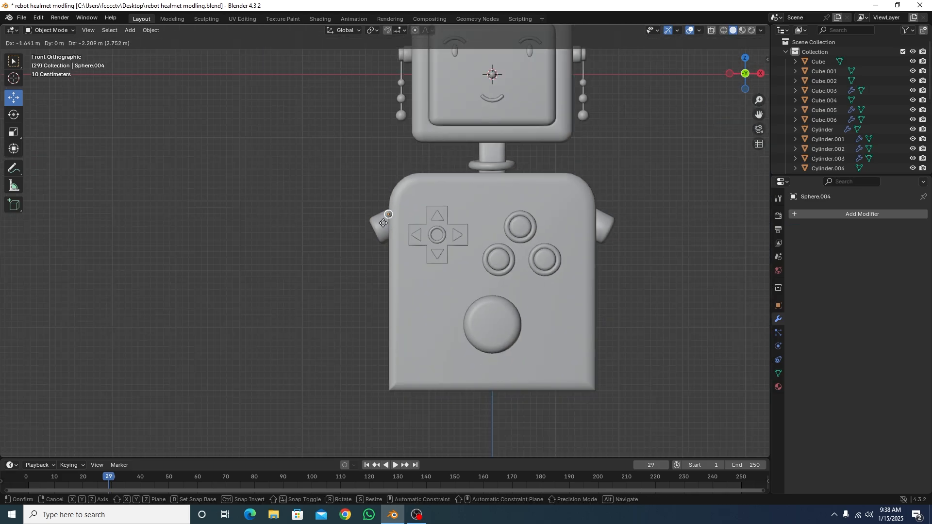
left_click(376, 270)
key("s")
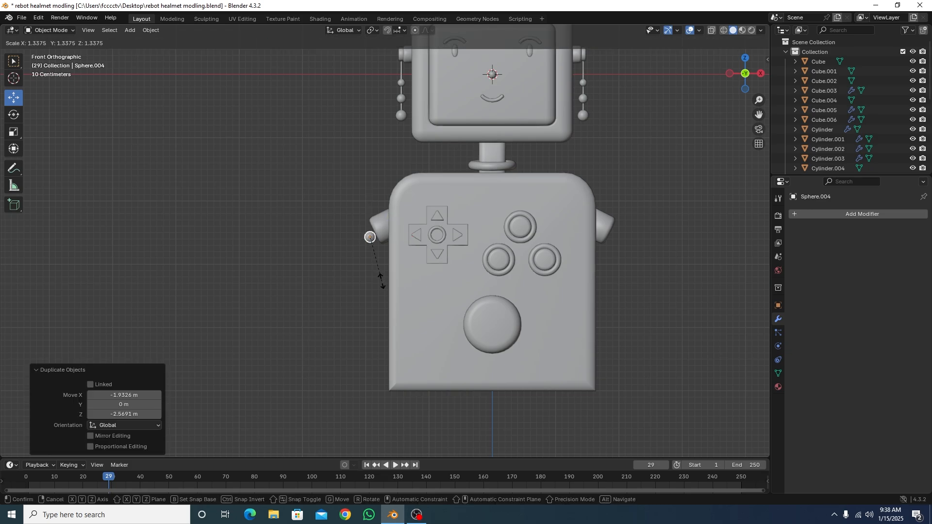
left_click(402, 318)
Move the shoulder ball back along Y and adjust it slightly to sit at the end of the shoulder cylinder
key("KP_3")
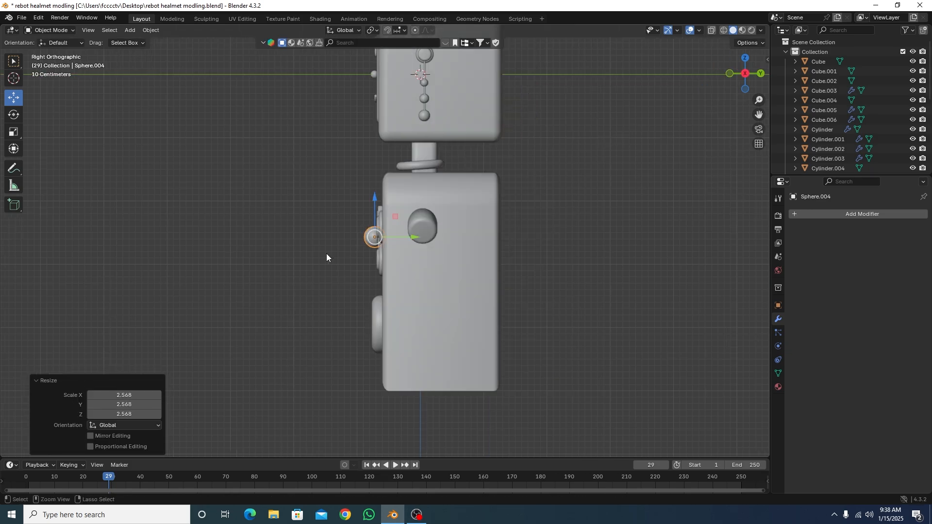
key("ctrl+KP_3")
key("g")
key("y")
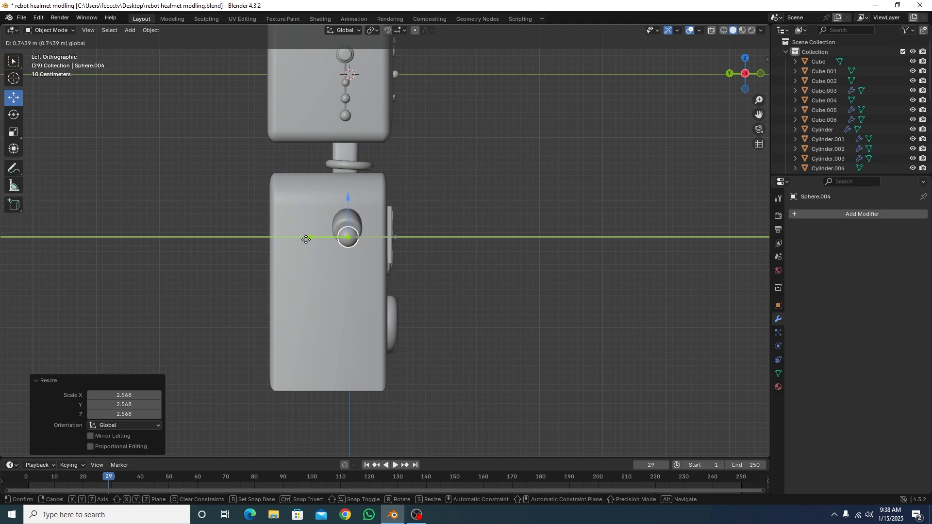
left_click(364, 264)
middle_click_drag(363, 264, 304, 250)
scroll(304, 250, "down", 8)
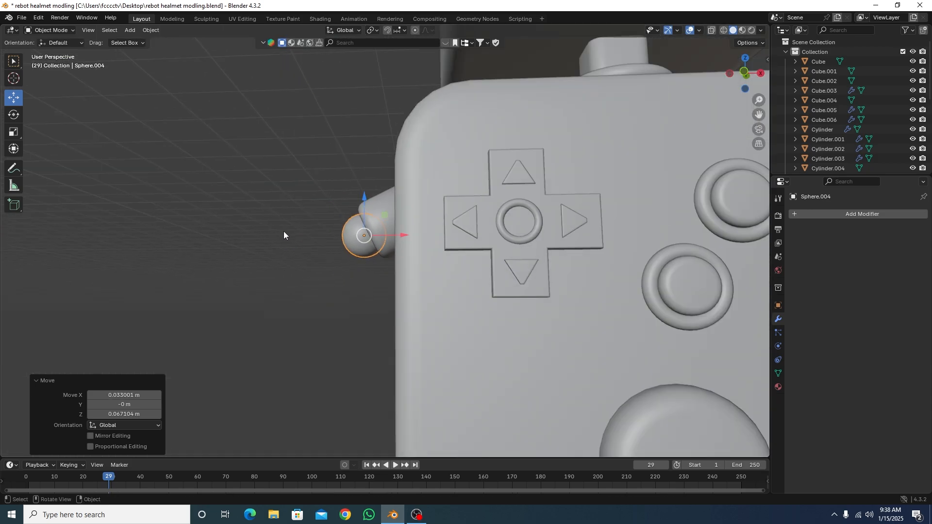
Add a 32-vertex cylinder, move it beside the torso below the shoulder ball, and scale it to 0.256
key("KP_1")
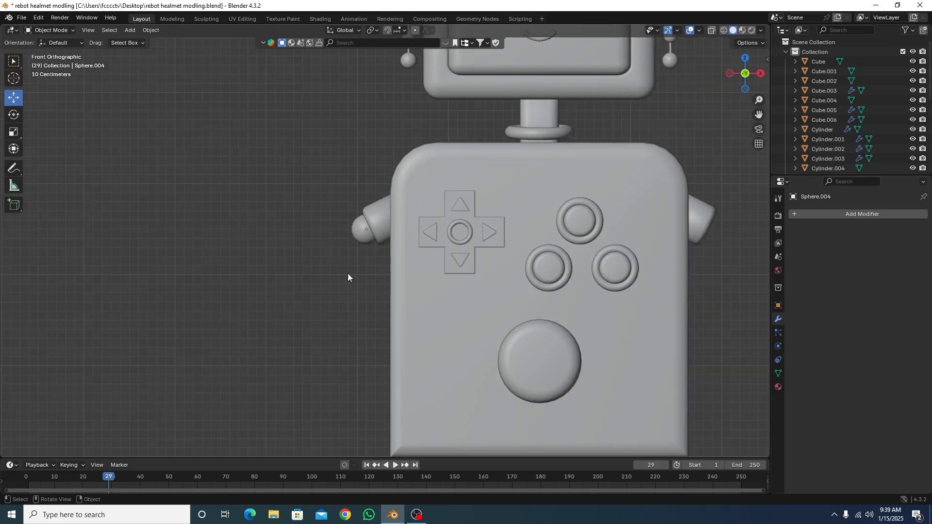
key("shift")
key("shift+a")
mouse_move(296, 313)
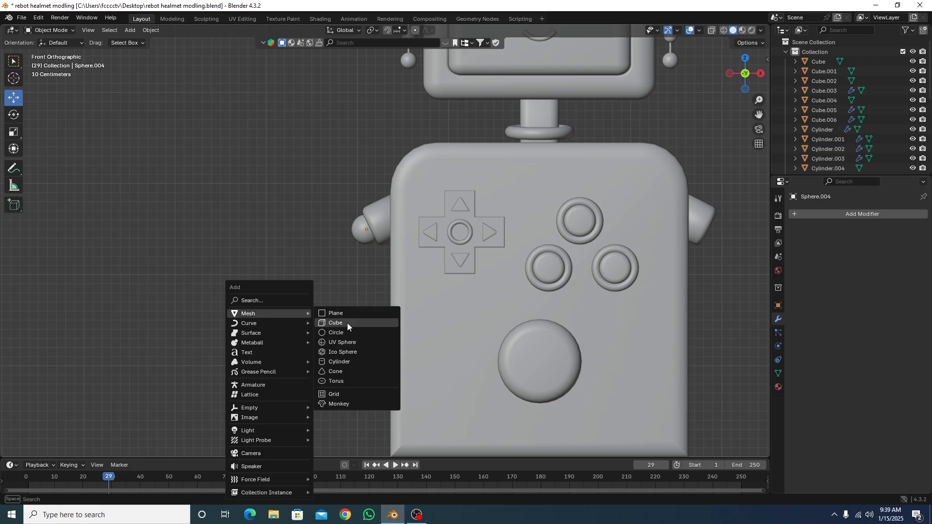
left_click(339, 361)
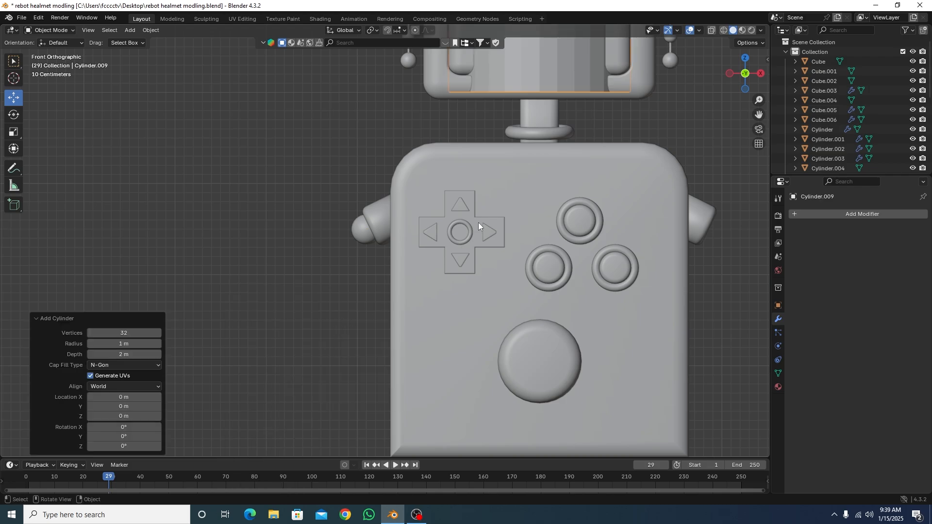
scroll(493, 208, "down", 4)
left_click_drag(478, 113, 359, 285)
key("s")
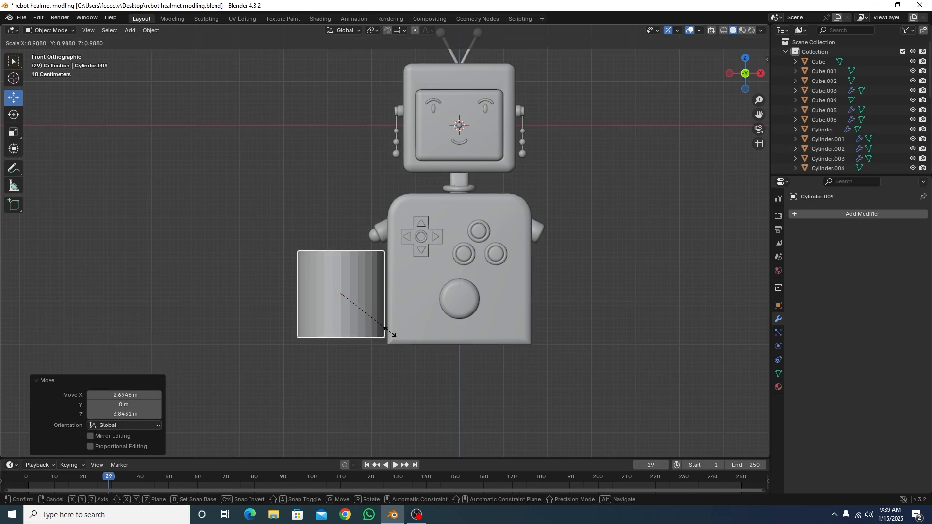
left_click(356, 302)
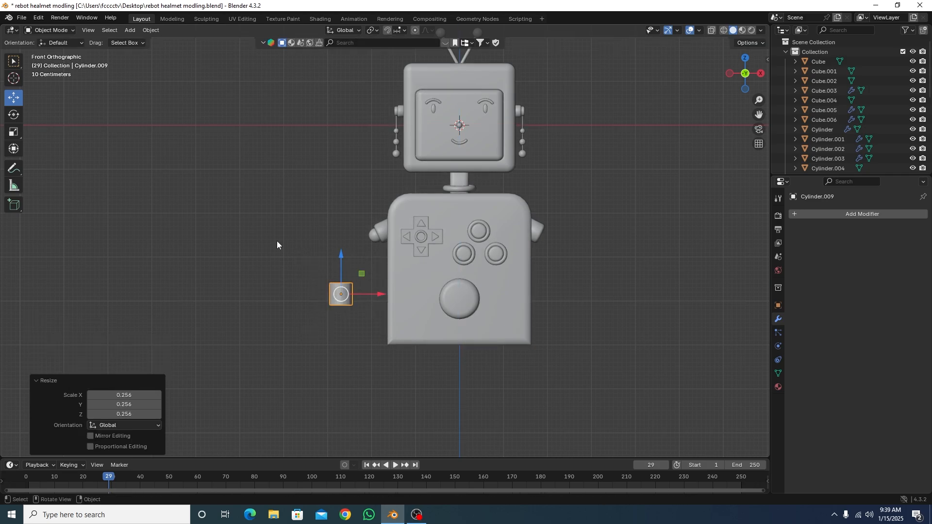
Stretch the new cylinder along Z by 2.54 and again by 1.802, slimming it slightly, to form an arm
left_click(14, 132)
left_click_drag(340, 256, 328, 192)
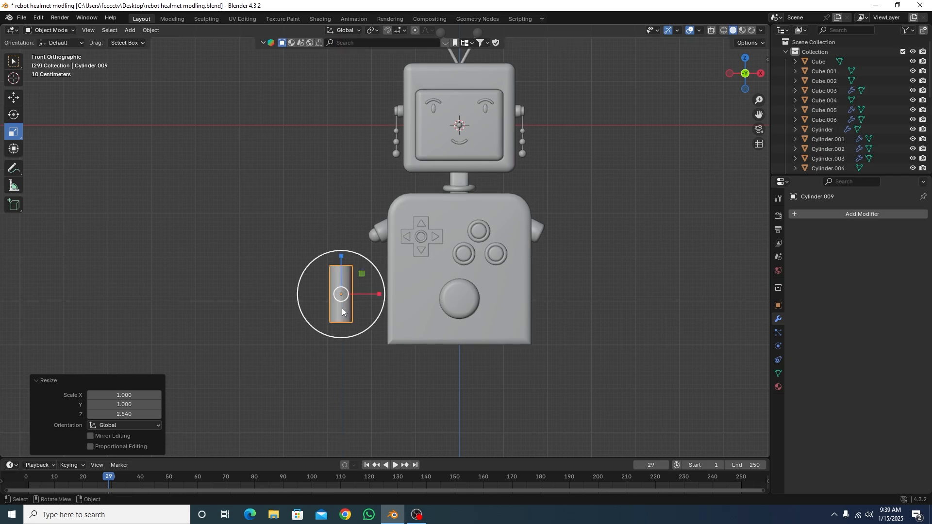
scroll(341, 308, "up", 5)
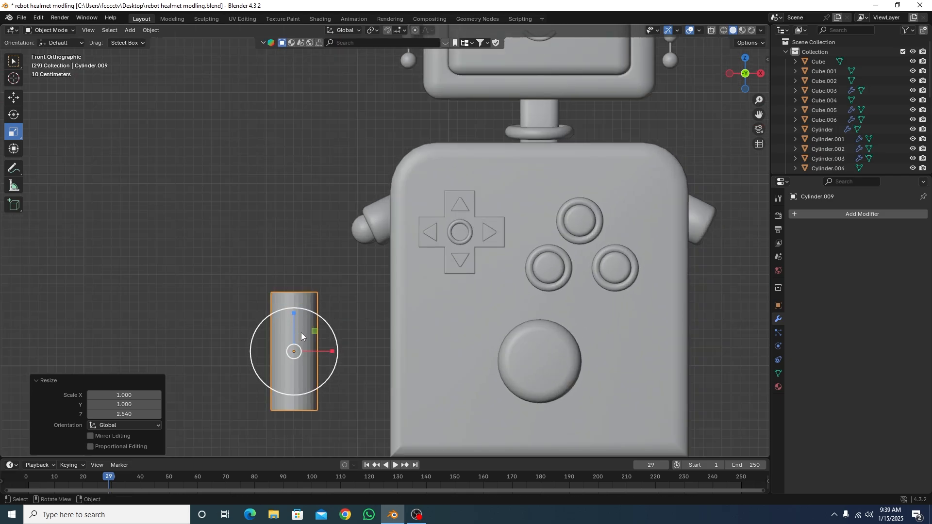
left_click_drag(315, 330, 289, 284)
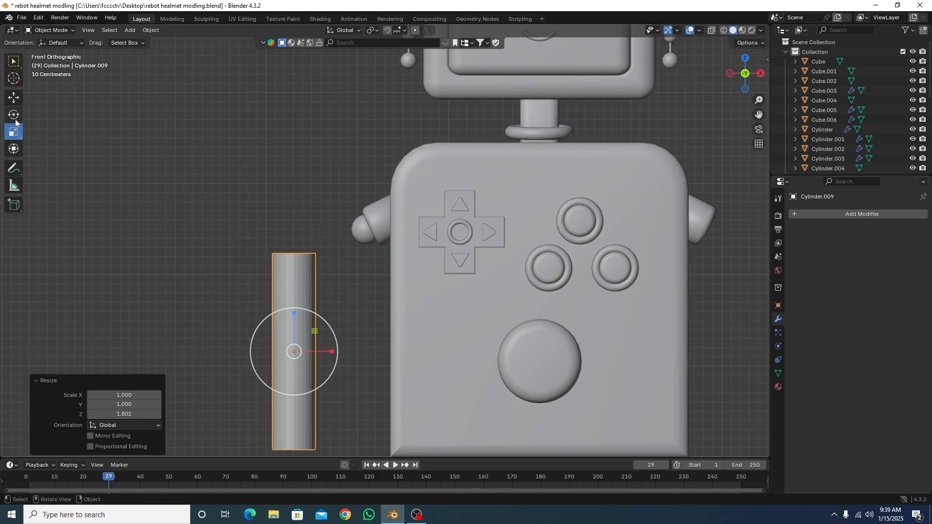
Scale the arm cylinder down uniformly and move it directly beneath the shoulder ball
left_click(14, 94)
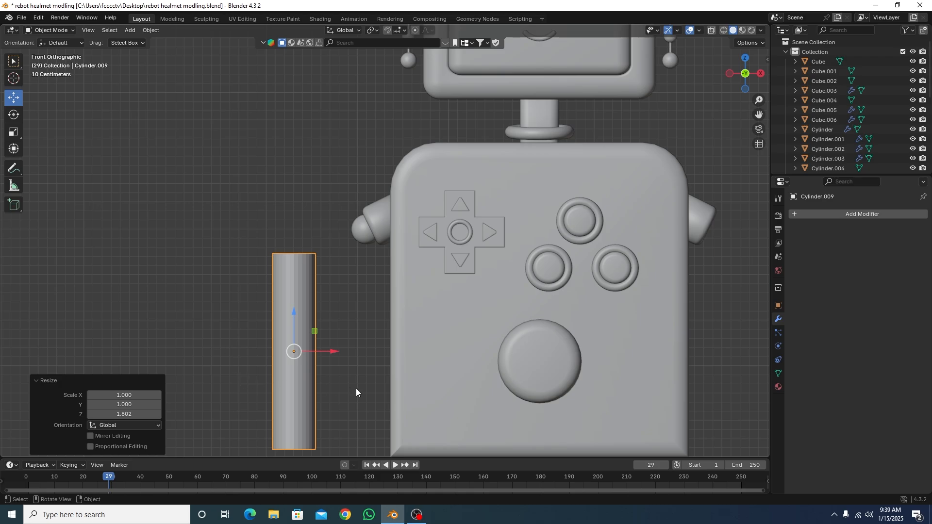
key("s")
left_click(339, 370)
left_click_drag(307, 350, 382, 289)
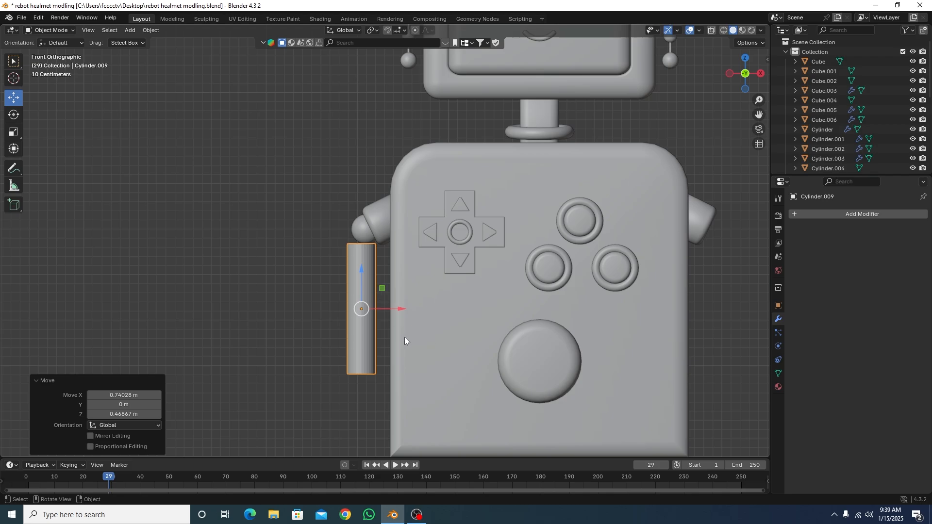
Tilt the arm cylinder outward from the torso so its upper end meets the shoulder ball, and shade it smooth
key("r")
left_click(400, 292)
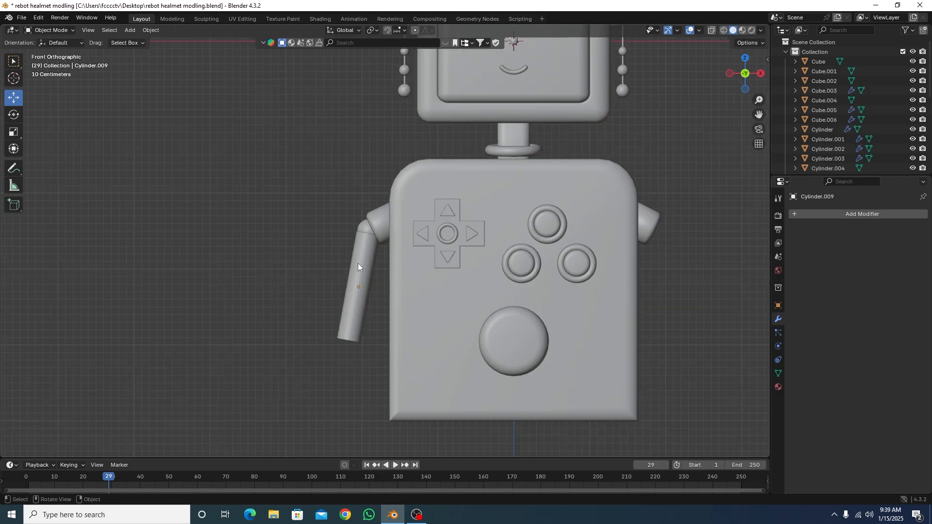
right_click(357, 263)
left_click(357, 263)
left_click(221, 327)
Move the arm cylinder along Y to center it on the shoulder ball in the left view
middle_click_drag(221, 328, 368, 342)
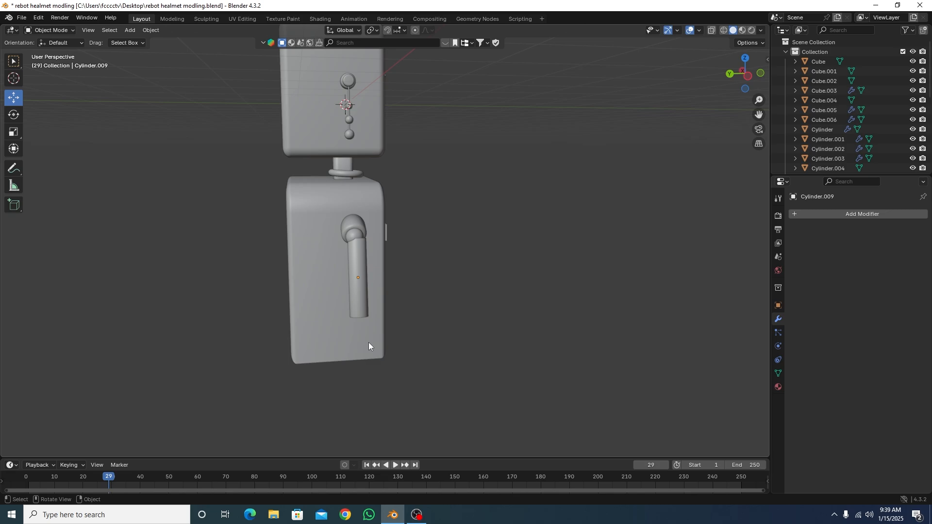
key("ctrl+KP_3")
scroll(345, 330, "up", 7)
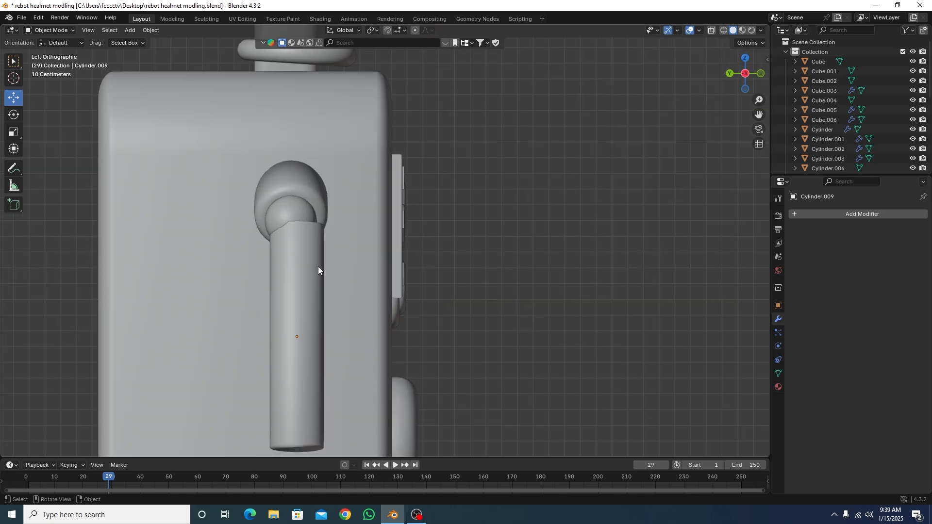
left_click(279, 259)
left_click(237, 357)
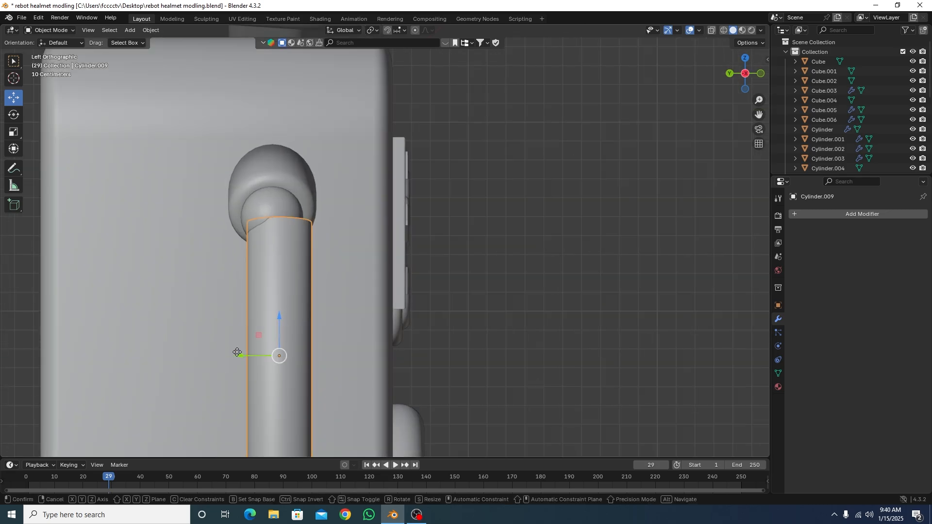
left_click(552, 310)
Lower the arm cylinder about 0.027 m along Z beneath the shoulder ball and return to the front view
middle_click_drag(553, 310, 312, 306)
left_click(312, 306)
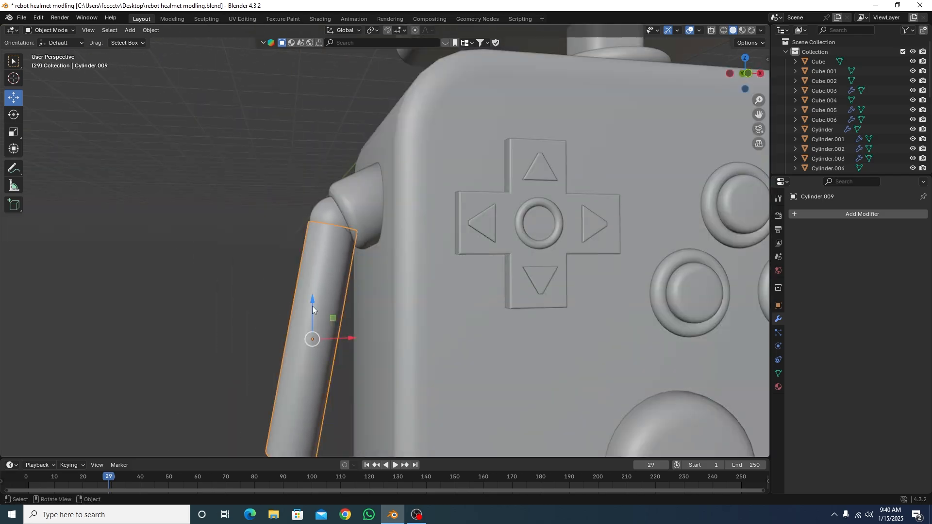
left_click_drag(312, 305, 307, 306)
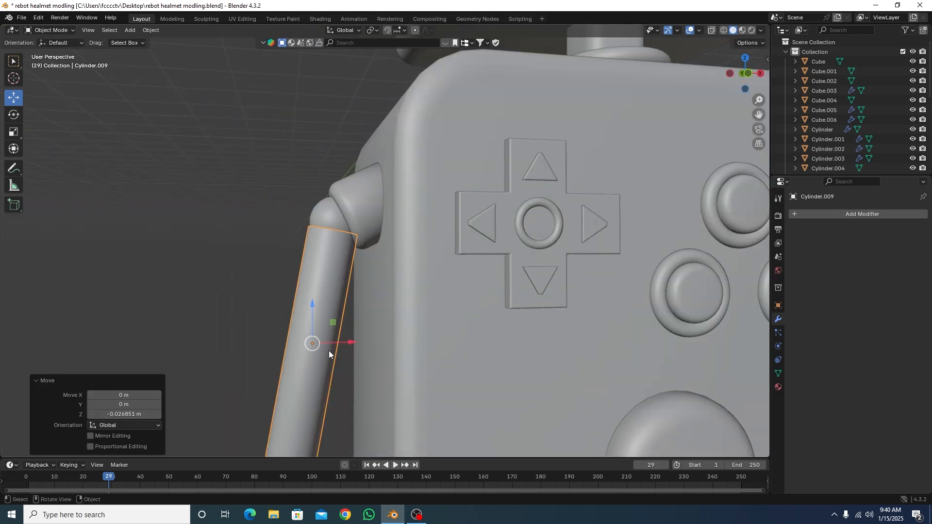
scroll(280, 319, "down", 4)
left_click(249, 293)
key("KP_1")
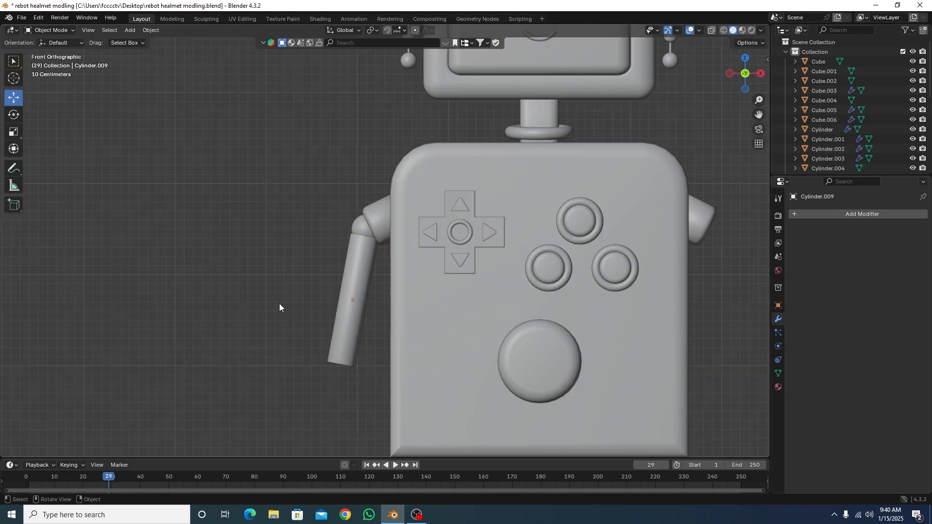
Duplicate the curved smile, place the copy at the arm's lower end, and rotate it 180 degrees to arch upward
mouse_move(279, 306)
middle_mouse_down()
mouse_move(308, 270)
mouse_move(316, 348)
mouse_move(351, 344)
mouse_move(322, 346)
mouse_move(279, 319)
middle_mouse_up()
left_click(492, 100)
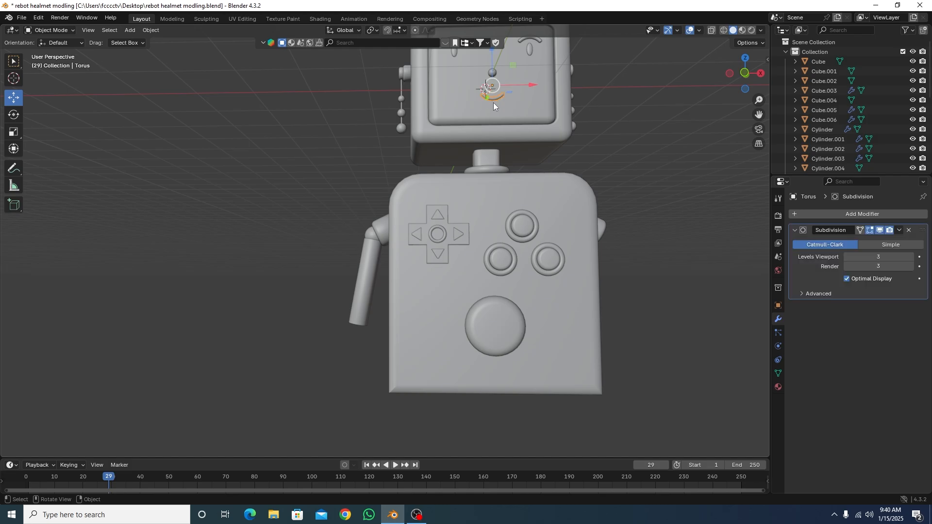
key("shift+d")
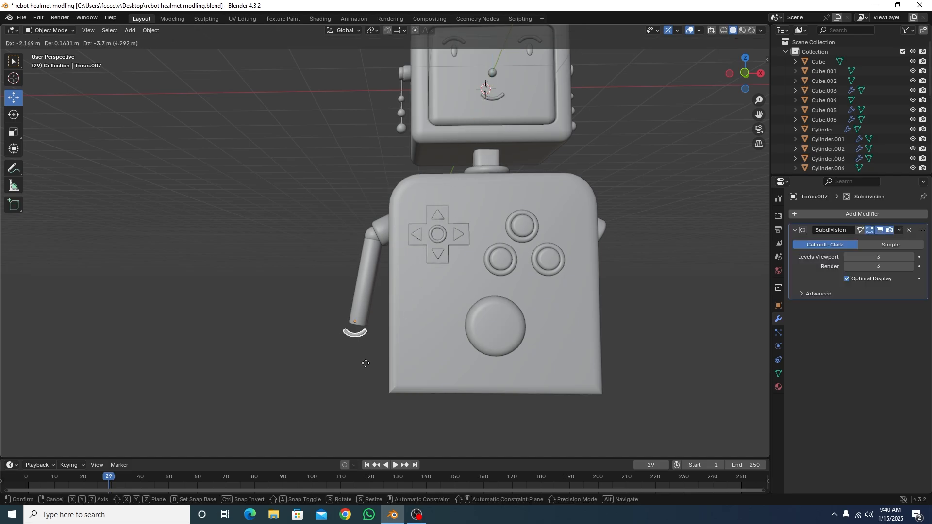
left_click(365, 363)
key("r")
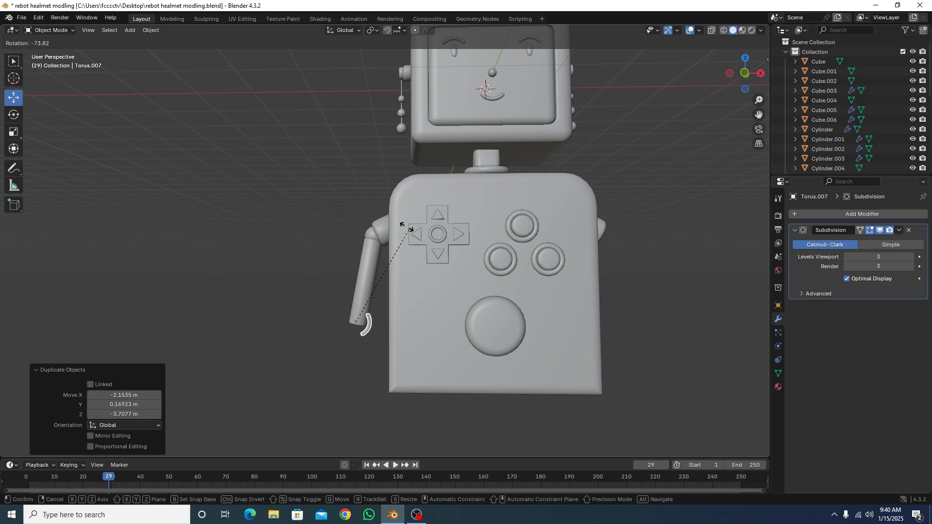
left_click(199, 254)
Lower the curved piece about 0.32 m along Z and shift it along Y and X to align with the arm's end
key("g")
key("z")
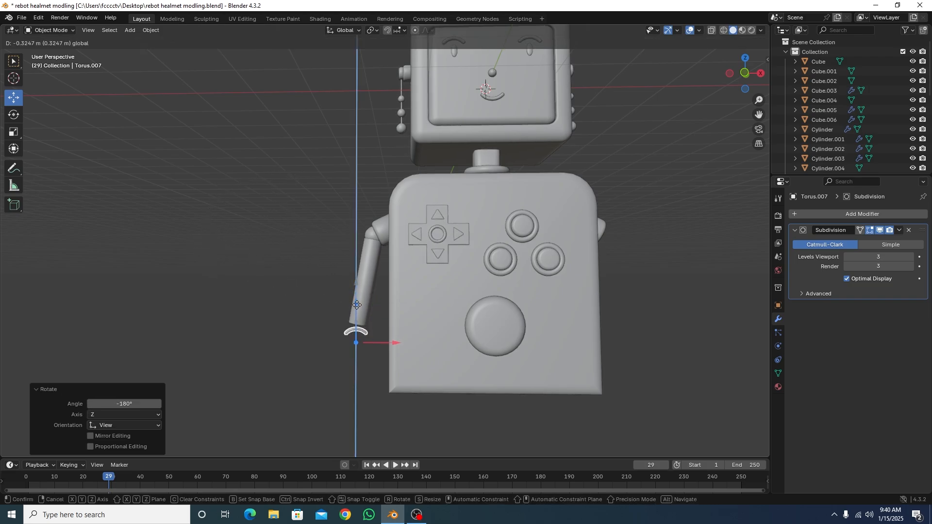
left_click(357, 305)
middle_click_drag(419, 364, 403, 299)
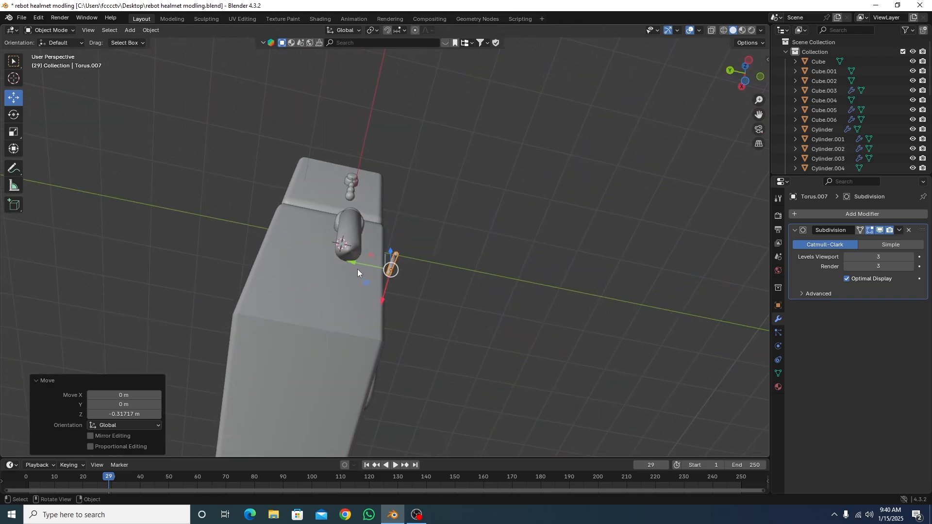
left_click_drag(353, 263, 315, 255)
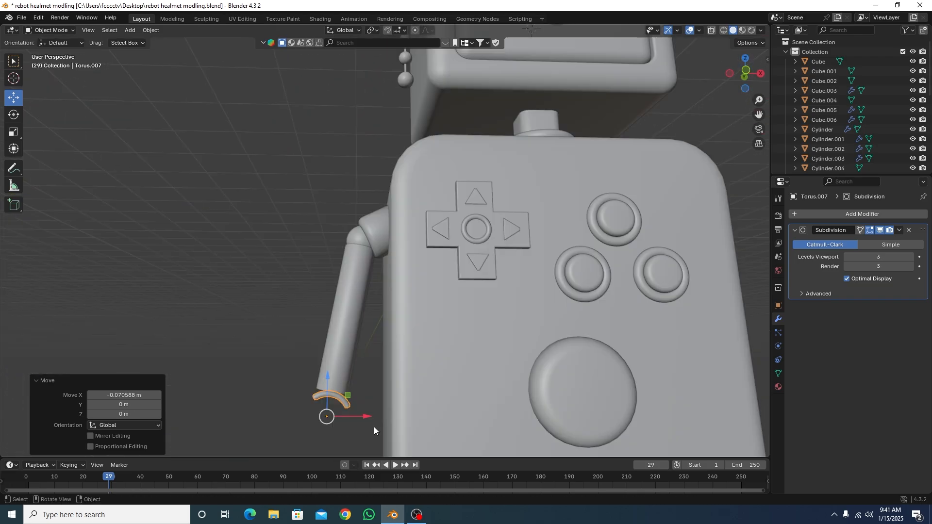
Scale the curved hand piece up by 1.543 around the arm's lower end and check its fit up close
key("s")
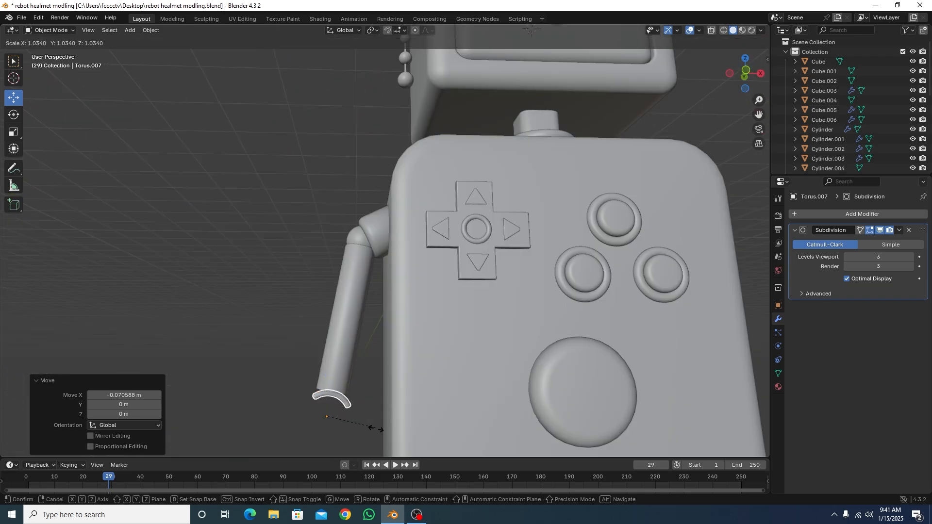
left_click(391, 449)
scroll(357, 296, "down", 5)
scroll(388, 345, "up", 6)
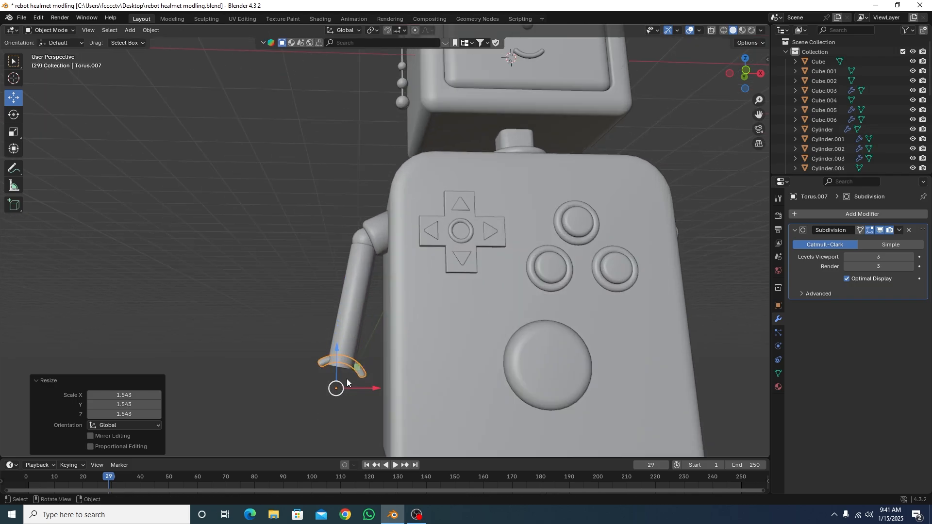
scroll(401, 362, "up", 4)
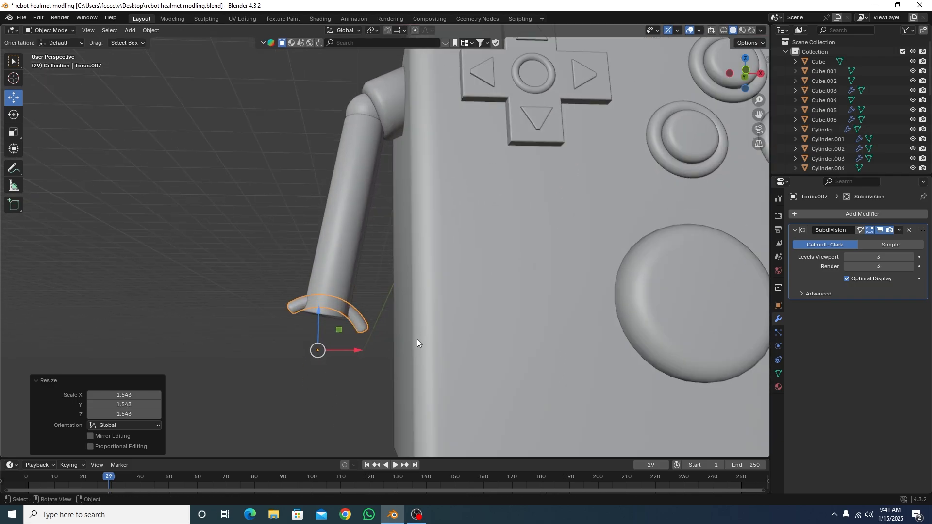
scroll(357, 306, "up", 4)
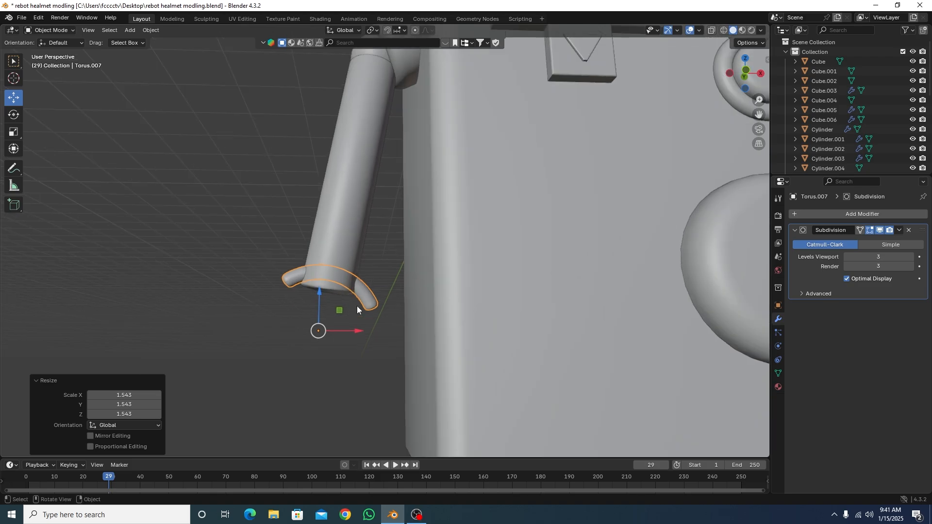
Shift the curved hand about -0.024 m in X, -0.105 m in Z and -0.019 m in Y, and rotate it about -7°
left_click_drag(296, 370, 285, 401)
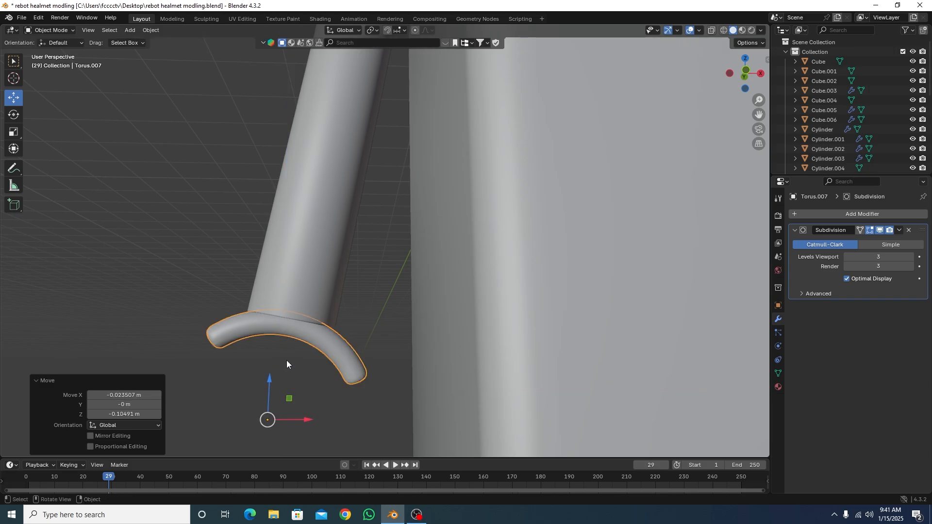
key("KP_1")
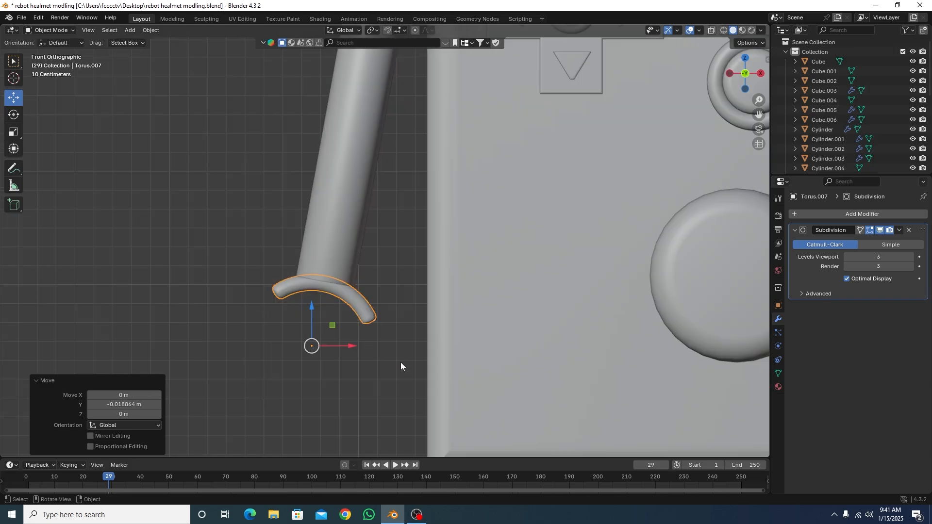
key("r")
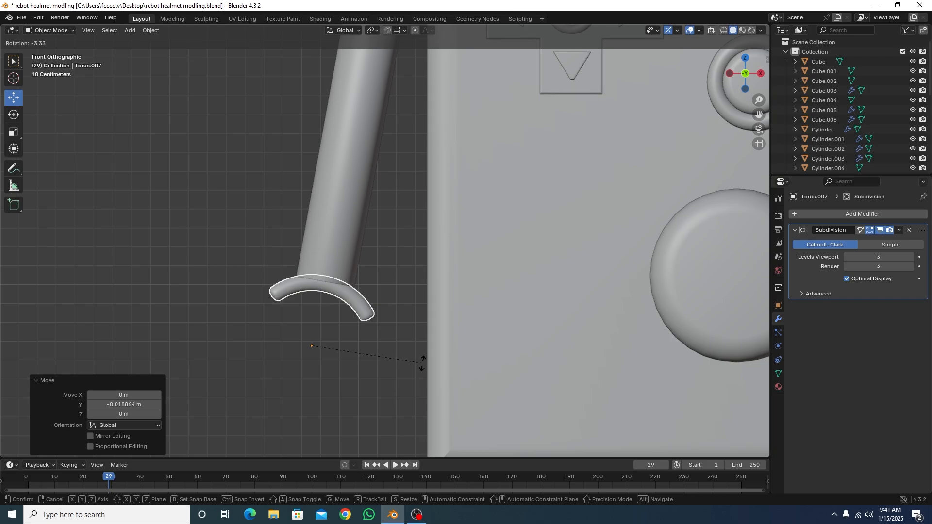
left_click(425, 357)
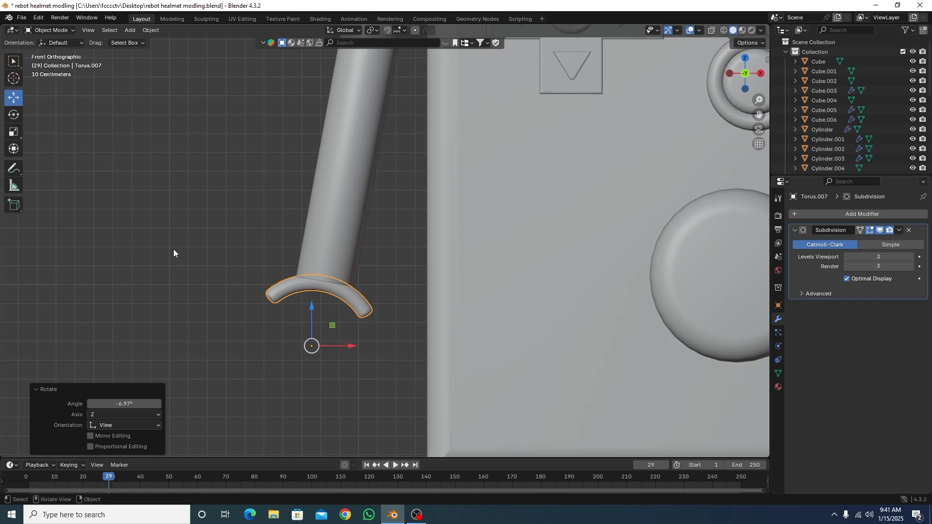
left_click(269, 298)
Add a Mirror modifier on X to the shoulder ball so it is duplicated on the opposite shoulder
scroll(305, 309, "down", 2)
scroll(306, 311, "down", 4)
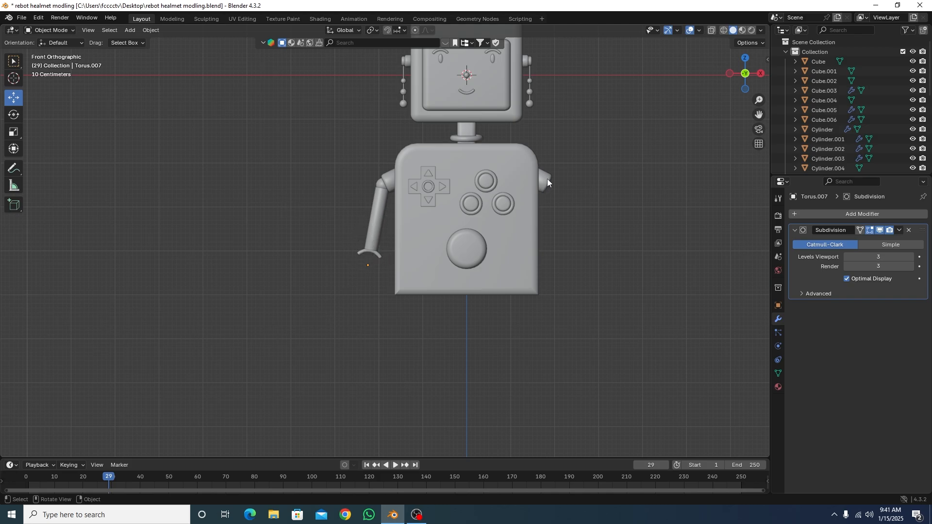
left_click(380, 184)
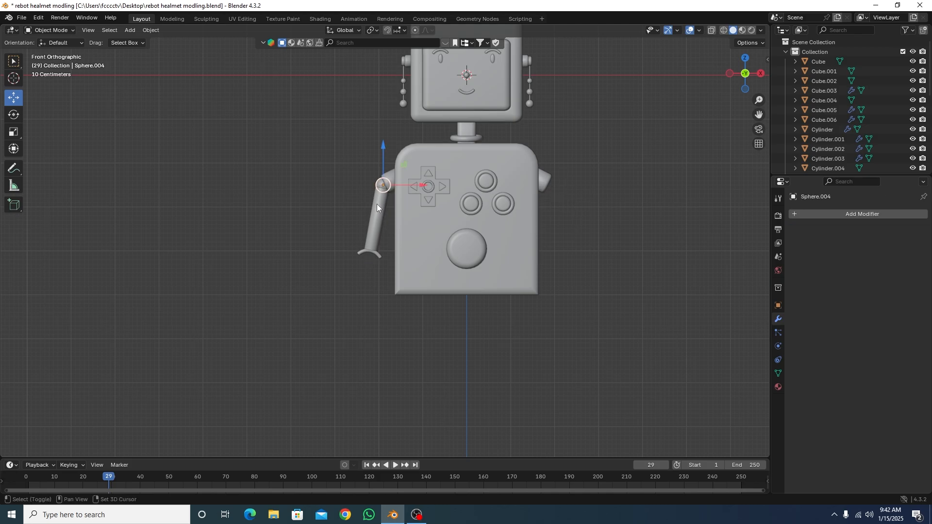
left_click(819, 214)
mouse_move(819, 213)
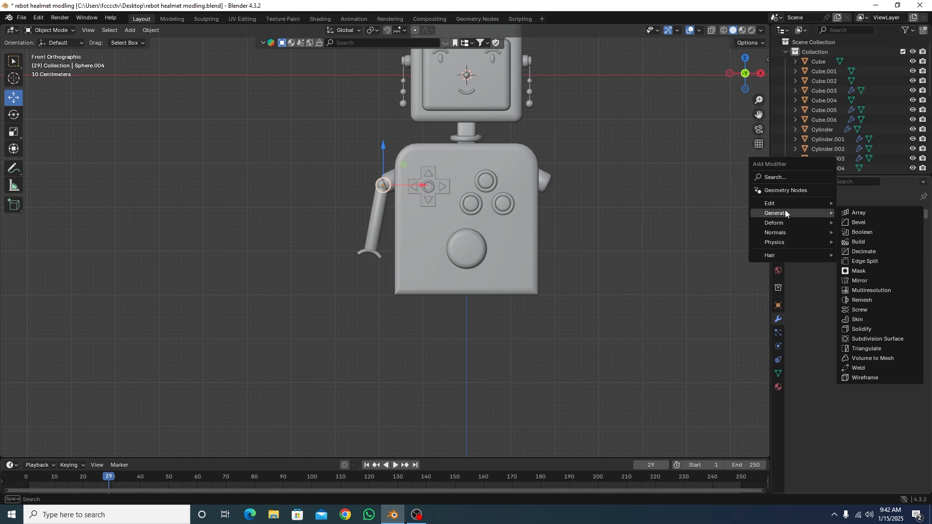
left_click(862, 280)
left_click(909, 281)
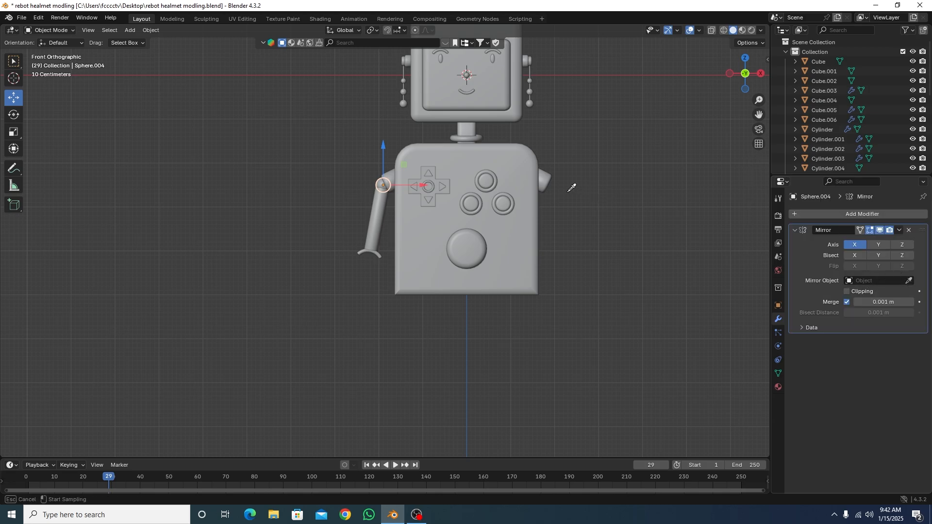
left_click(546, 180)
Mirror the arm cylinder on X with a Mirror modifier, using the torso (Cube.003) as the mirror object
left_click(378, 221)
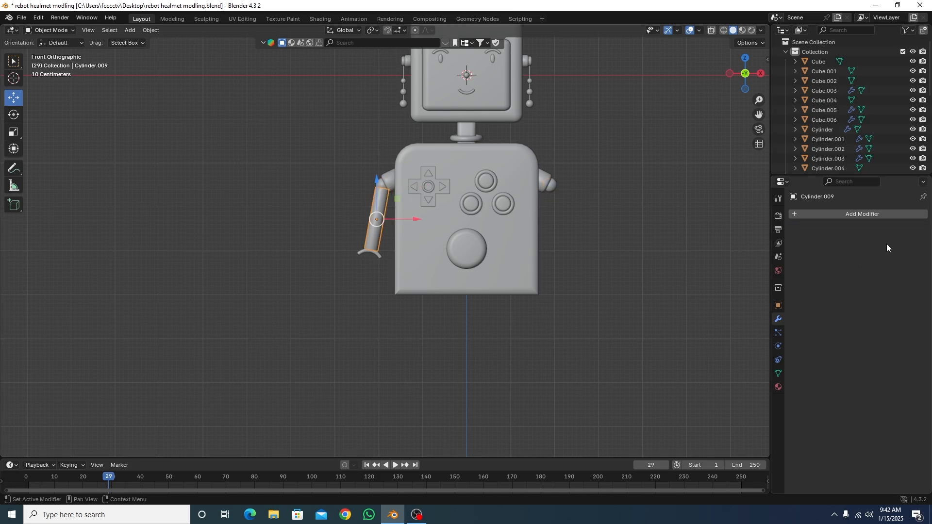
left_click(867, 217)
mouse_move(866, 218)
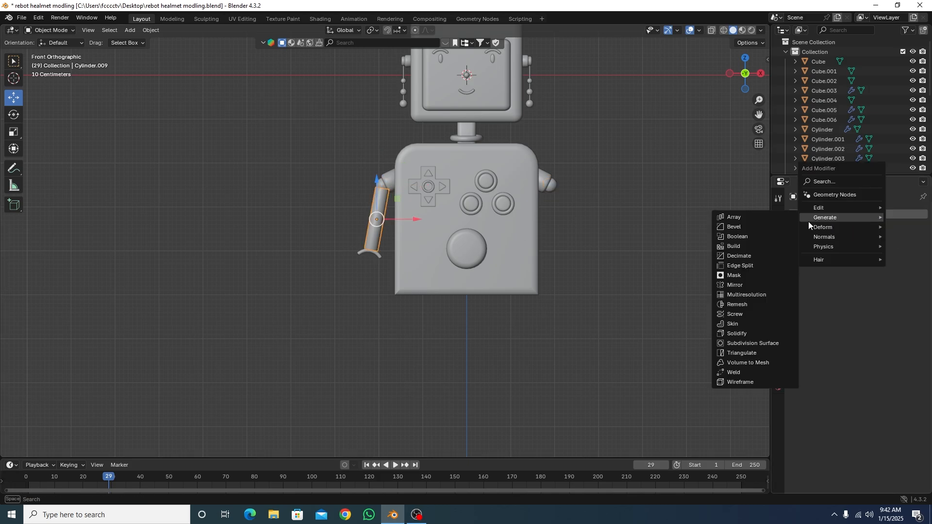
left_click(734, 287)
left_click(905, 284)
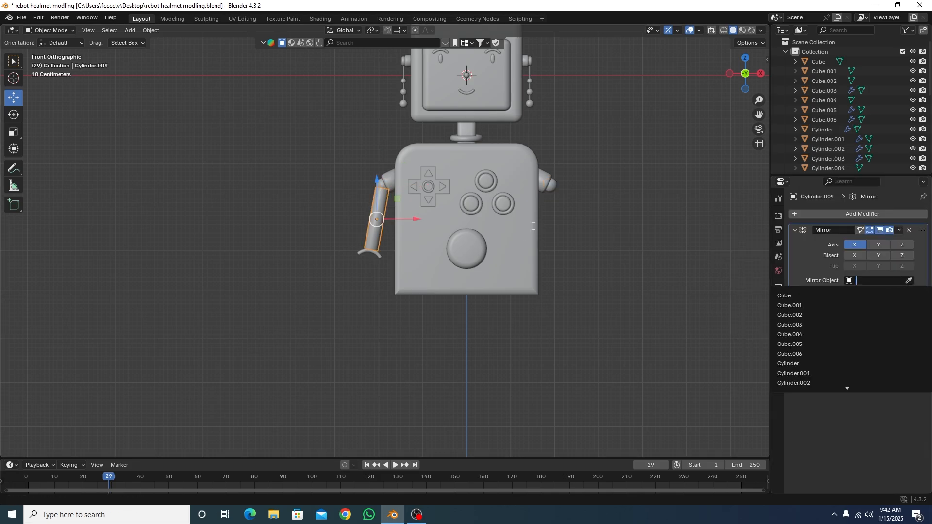
left_click(909, 280)
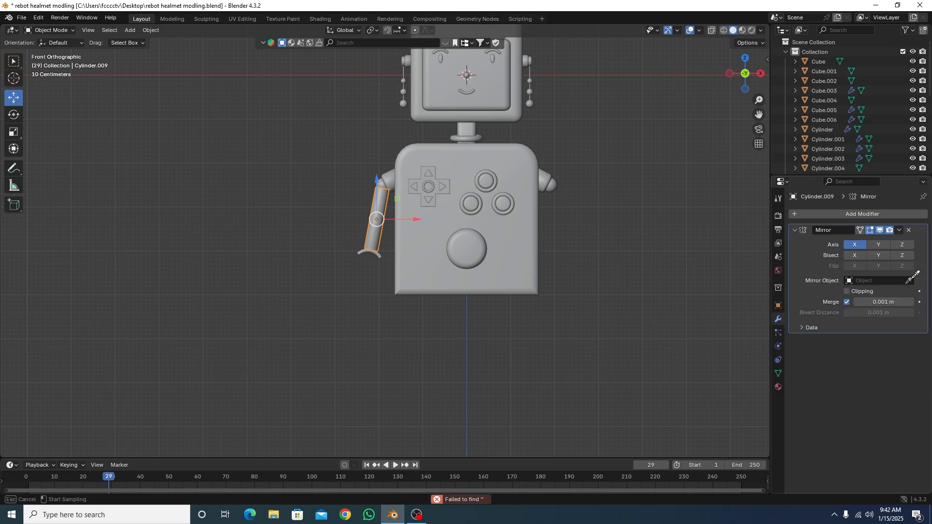
left_click(523, 228)
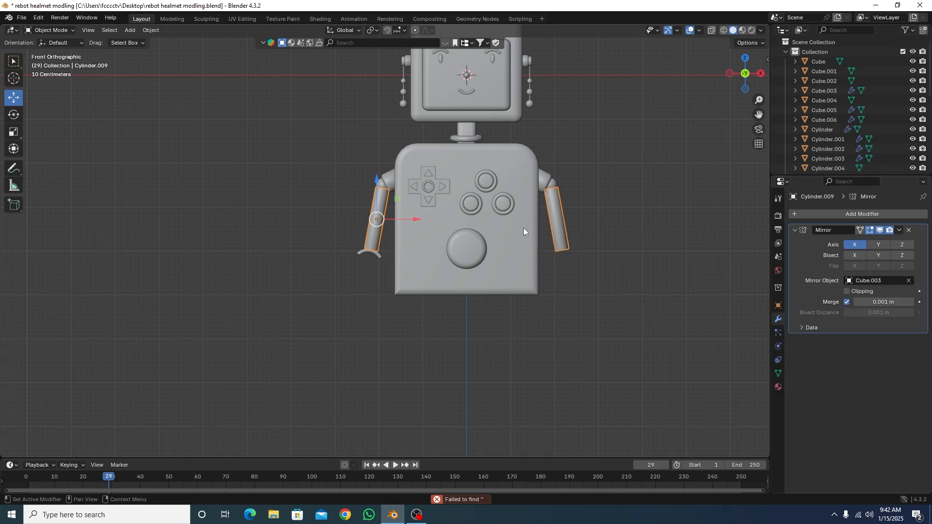
Mirror the curved hand to the other arm on X with a Mirror modifier, using the torso (Cube.003) as the mirror object
left_click(377, 256)
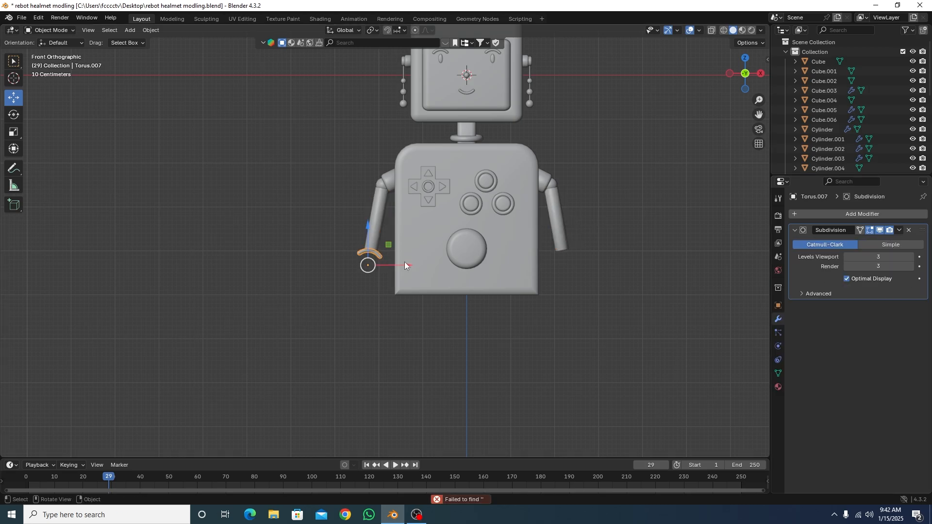
left_click(849, 213)
mouse_move(826, 216)
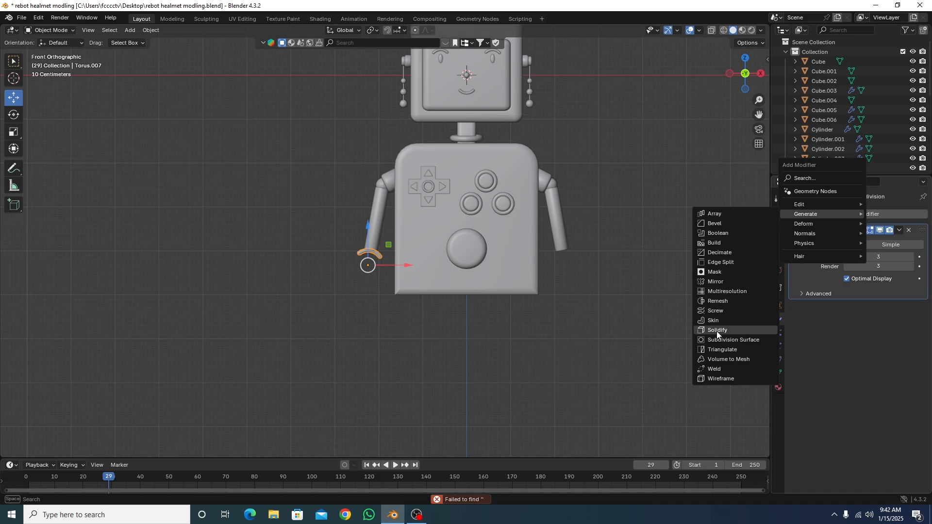
left_click(715, 281)
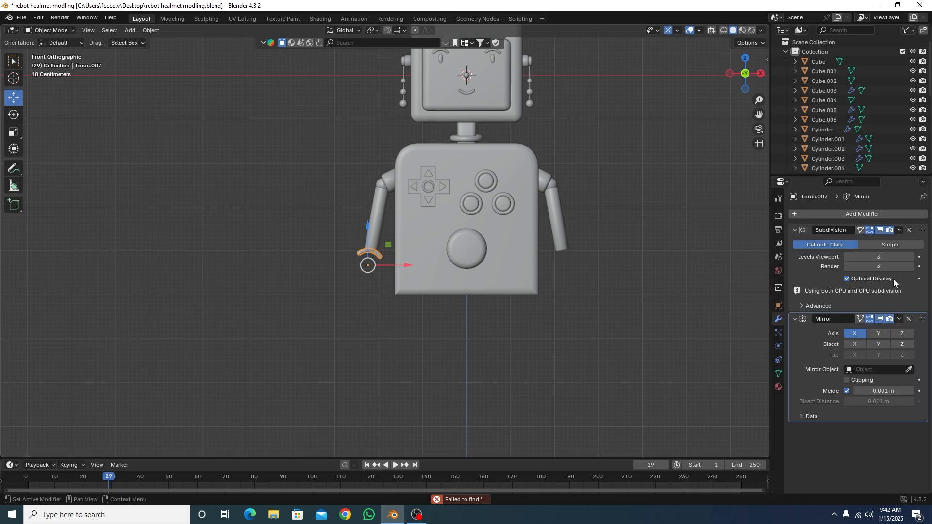
left_click(908, 370)
left_click(546, 220)
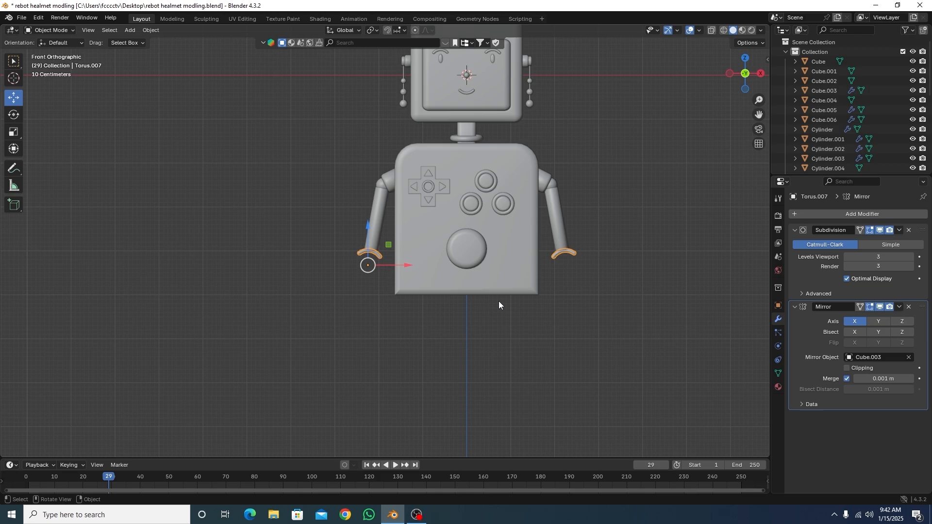
Add a 2 m cube and lower it about 6.01 m along Z to sit directly beneath the torso
scroll(360, 175, "down", 3)
scroll(370, 176, "up", 1)
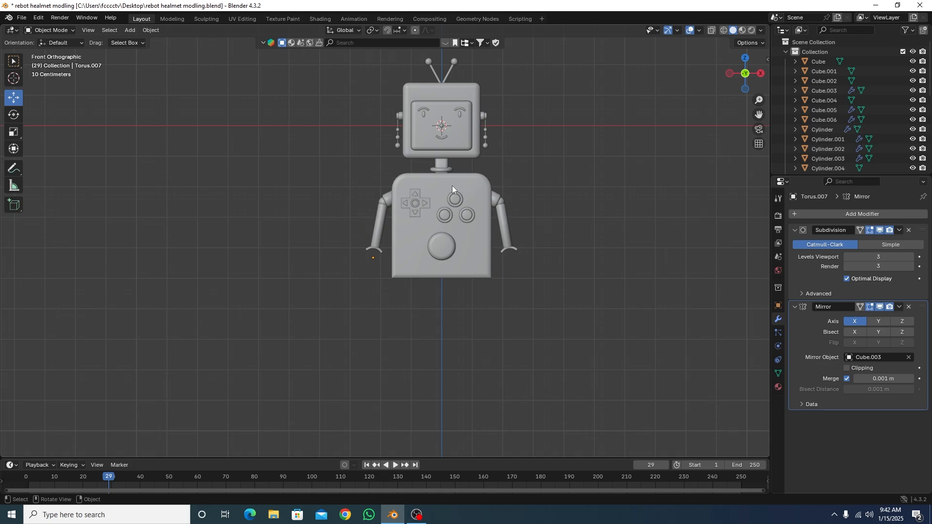
scroll(452, 185, "down", 1)
middle_click_drag(478, 312, 420, 327)
key("KP_1")
key("shift+a")
left_click(424, 127)
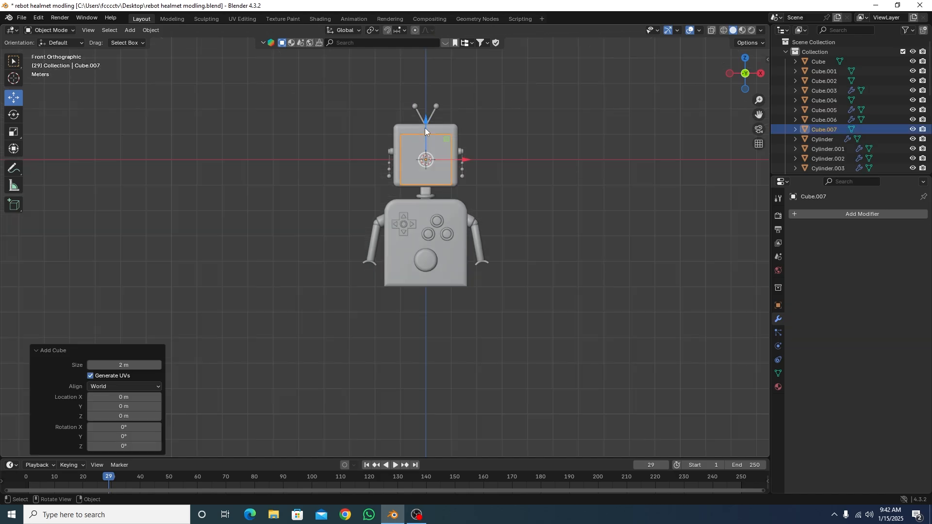
key("g")
key("z")
left_click(424, 278)
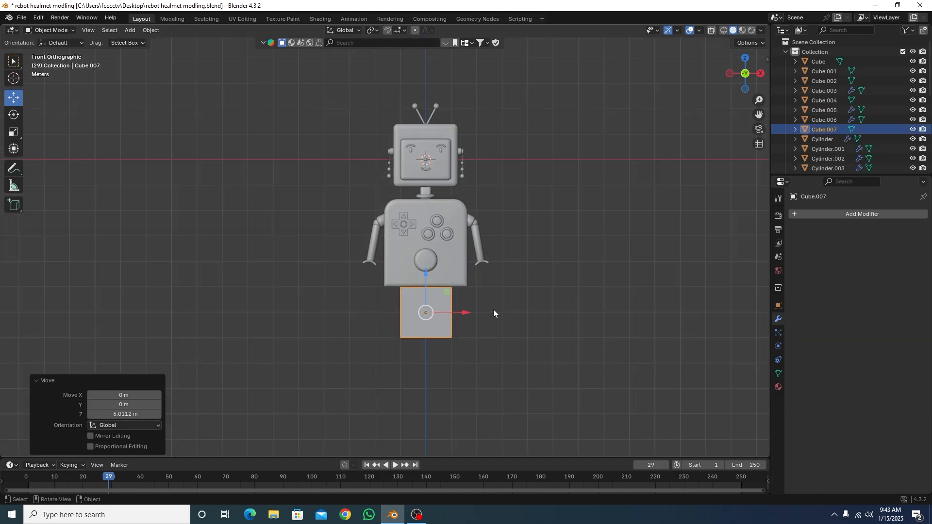
Centre the cube under the torso along Y, and scale it to 0.720 in Y and 0.346 in Z
key("KP_3")
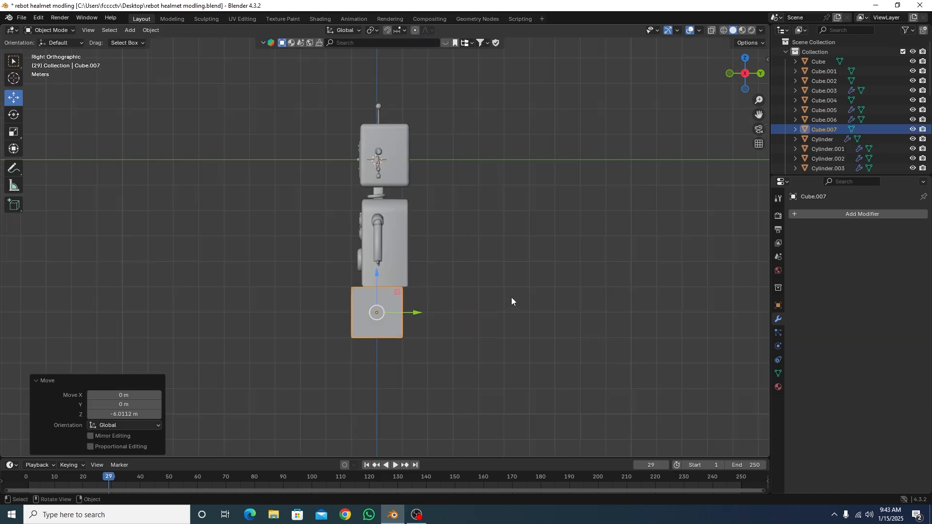
mouse_move(413, 318)
left_mouse_down()
mouse_move(426, 316)
mouse_move(412, 312)
left_mouse_up()
left_click(14, 132)
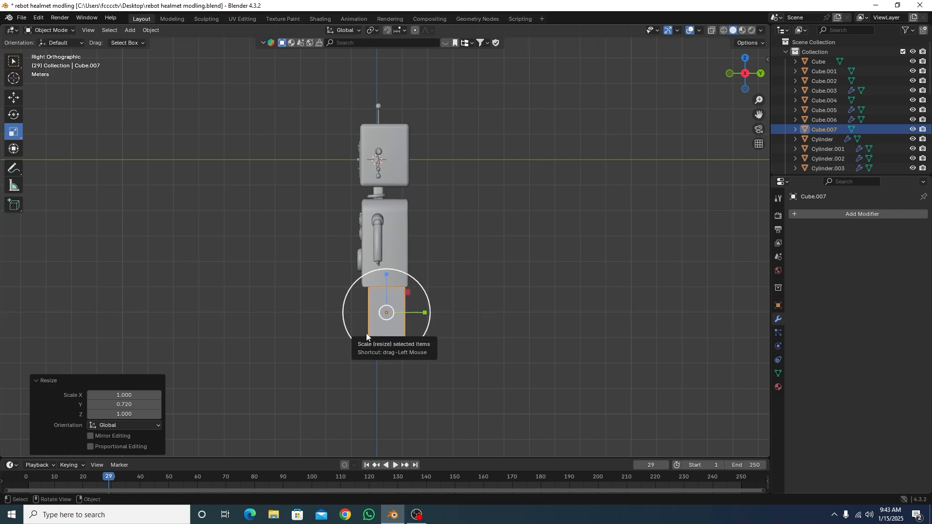
key("KP_1")
left_click_drag(426, 274, 433, 304)
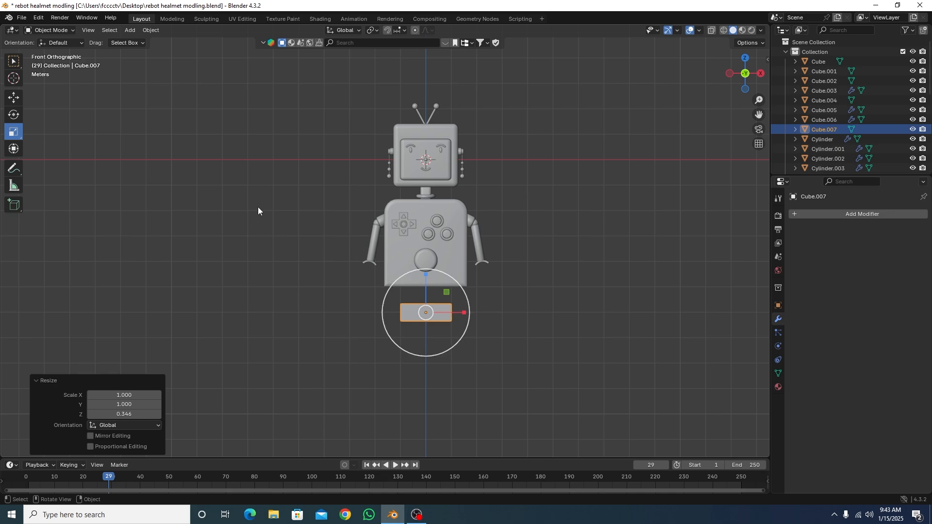
Raise the flattened block against the torso's underside and scale it to 1.322 along X
left_click(14, 99)
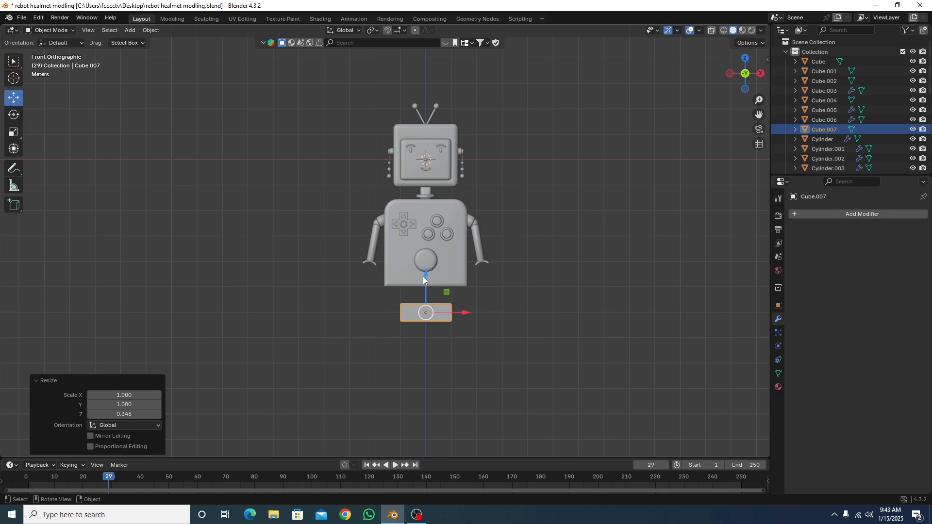
left_click_drag(425, 272, 421, 254)
scroll(283, 258, "up", 3)
left_click(13, 131)
left_click_drag(496, 334, 506, 343)
Narrow the hip block along Y so it is slimmer than the torso in the side view
key("KP_3")
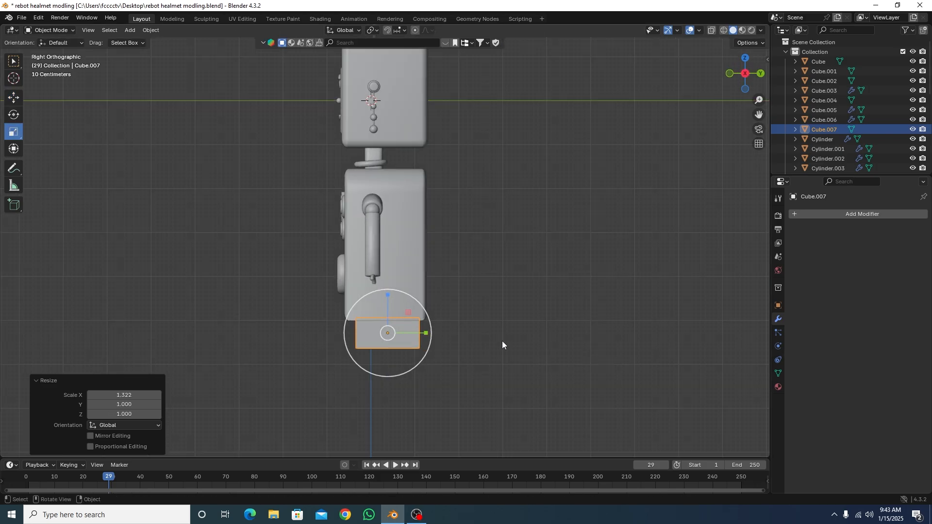
left_click_drag(430, 334, 422, 334)
left_click(458, 360)
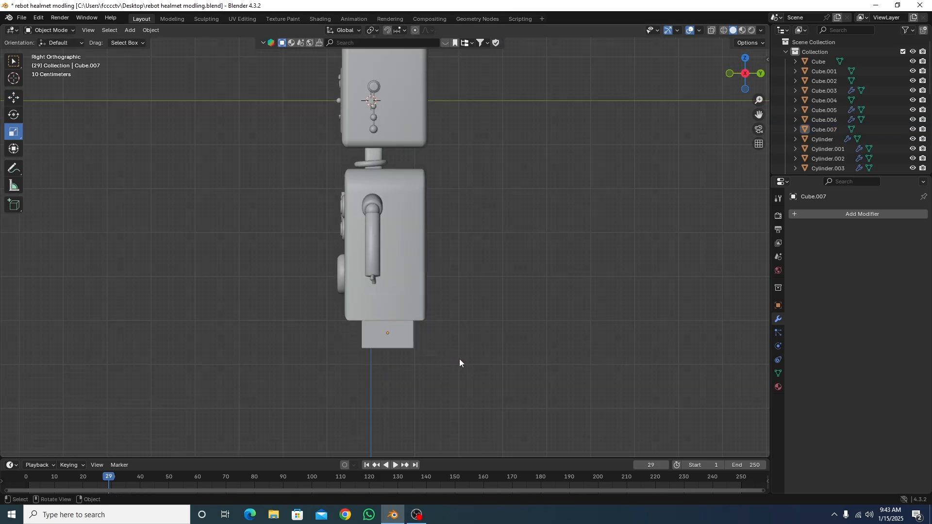
Edit the hip block's mesh and scale its bottom edges inward along X to taper it into a trapezoid pelvis
key("KP_1")
left_click(475, 338)
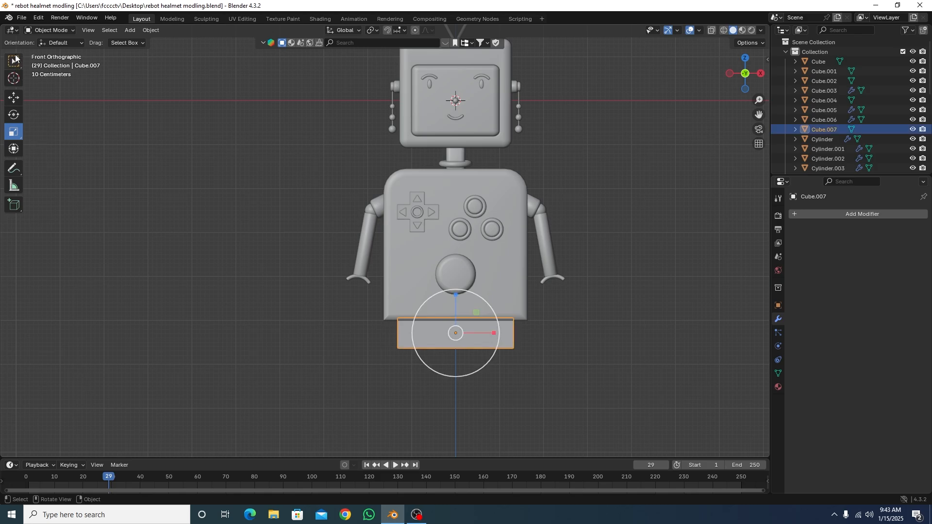
left_click(69, 30)
left_click(49, 48)
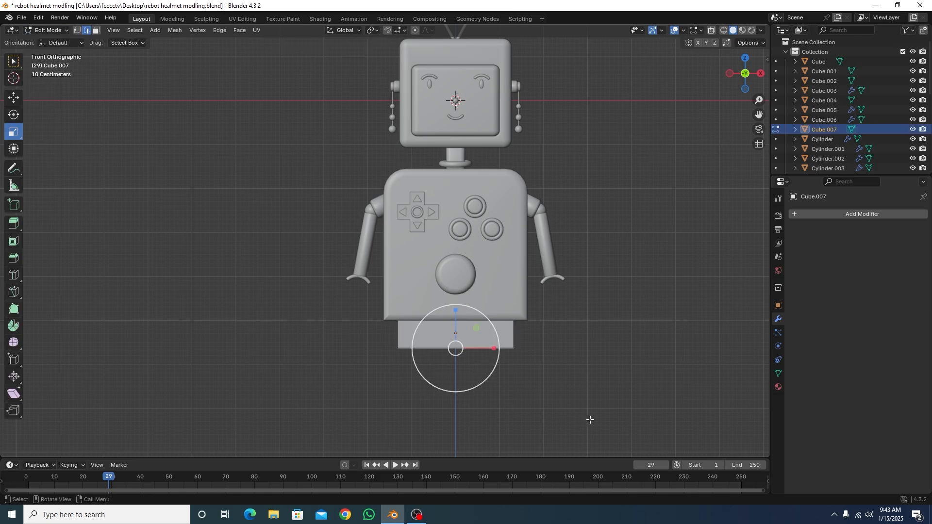
left_click(583, 383)
middle_click_drag(582, 381, 558, 318)
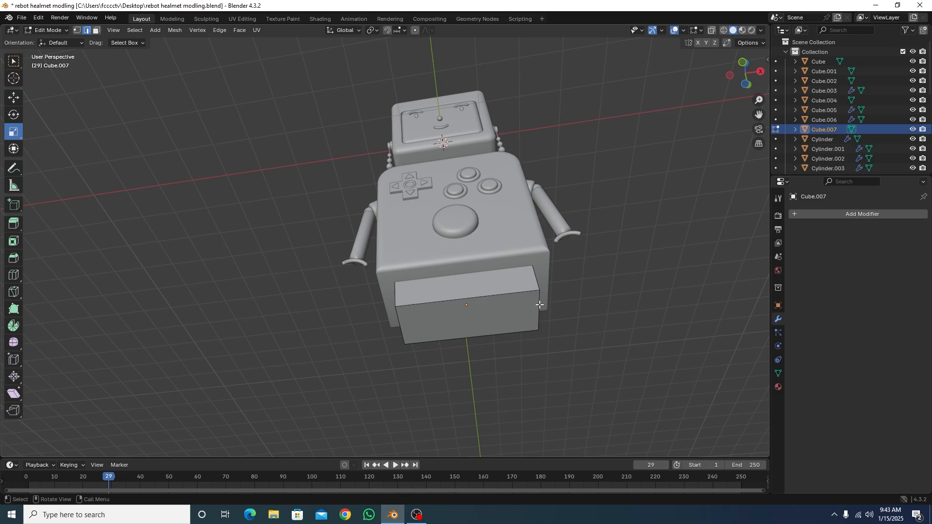
left_click(539, 305)
left_click(541, 313, "alt")
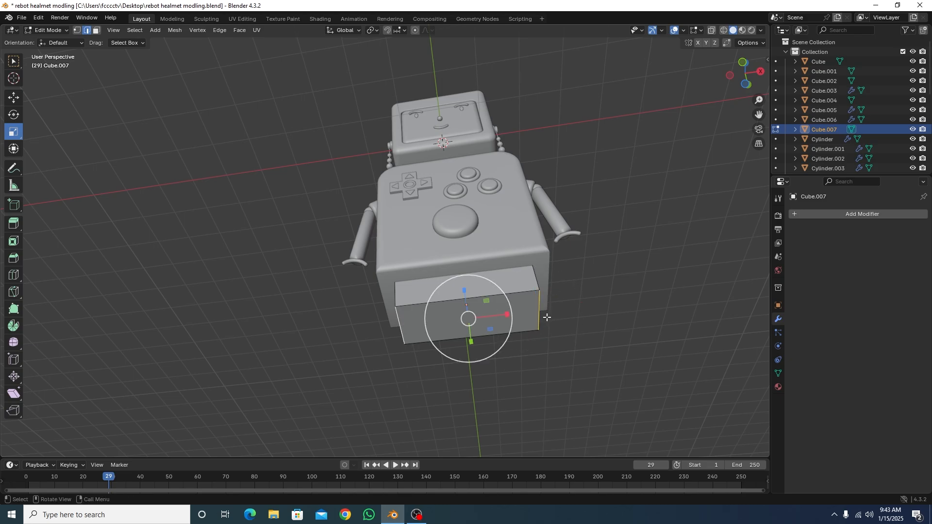
left_click_drag(507, 314, 483, 314)
key("KP_1")
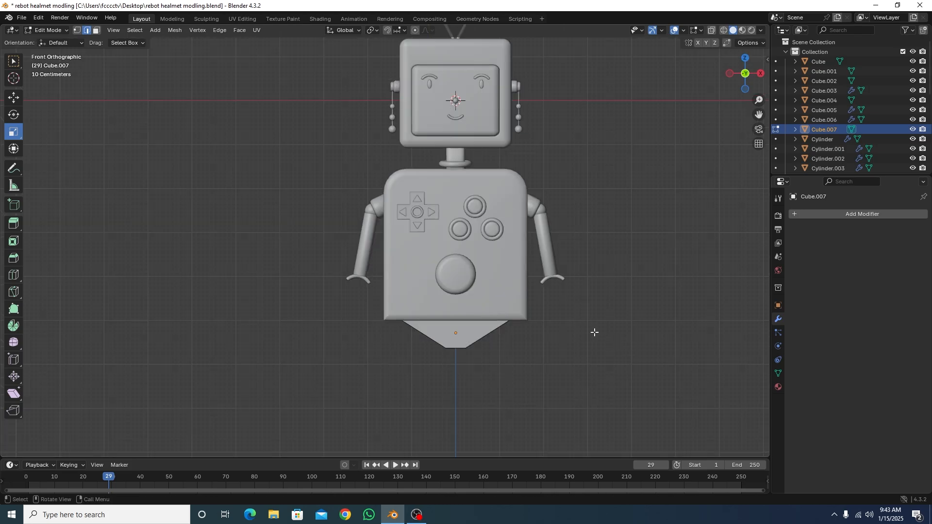
Return to Object Mode and add a 32-vertex cylinder with 1 m radius and 2 m depth at the world origin
scroll(582, 315, "down", 1)
scroll(519, 271, "down", 2)
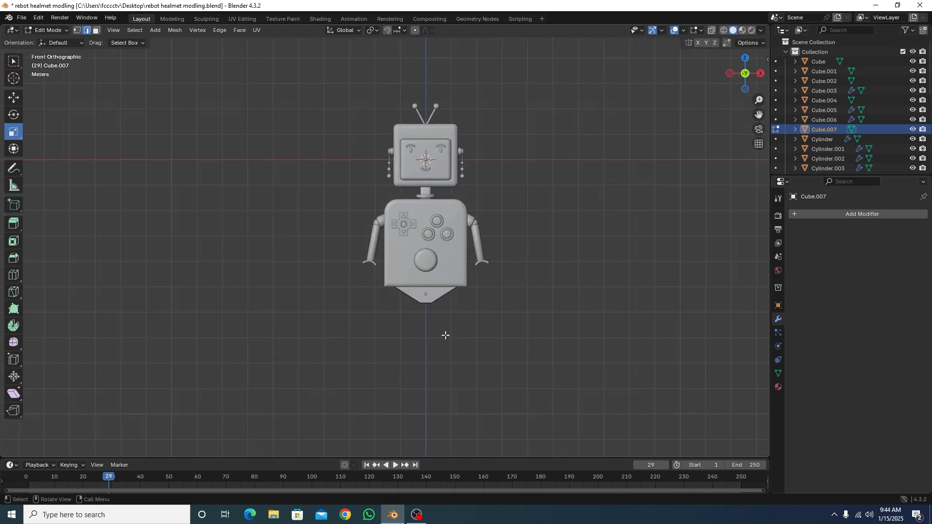
key("shift+a")
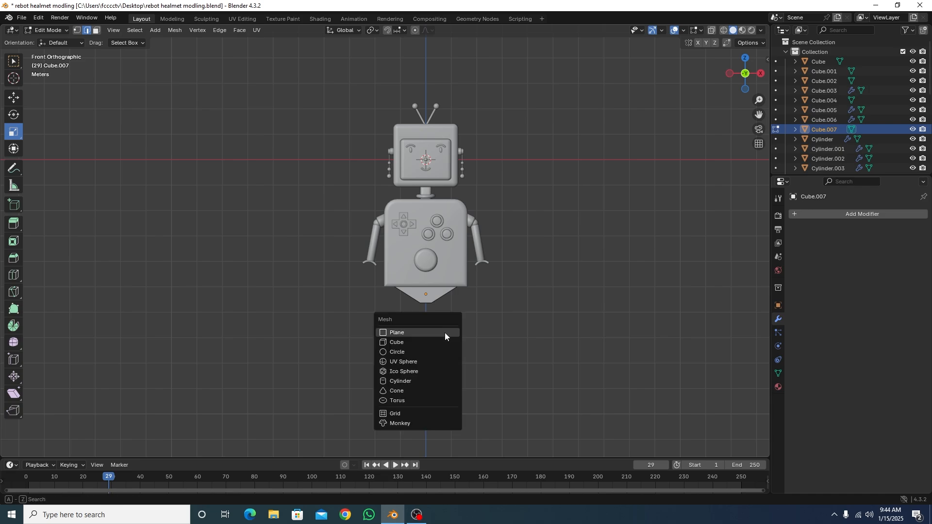
key("Escape")
key("Tab")
key("shift+a")
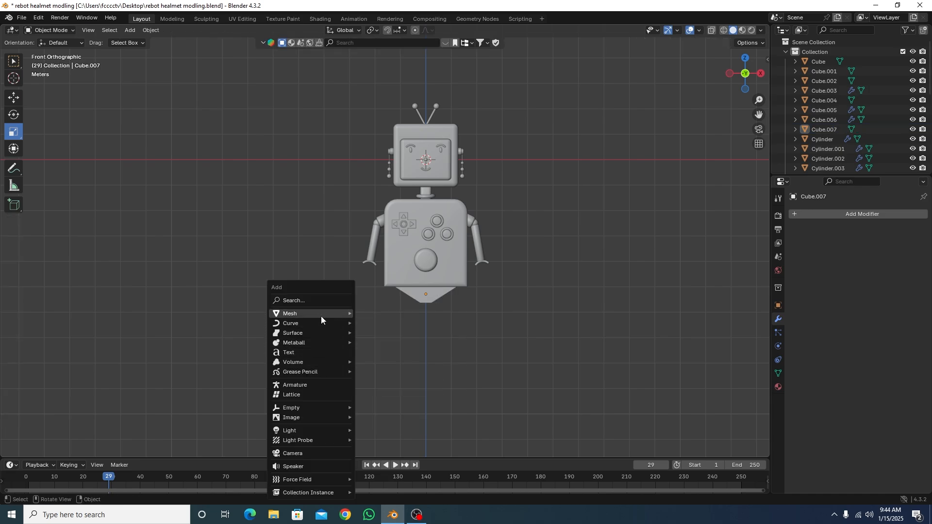
mouse_move(321, 316)
left_click(374, 362)
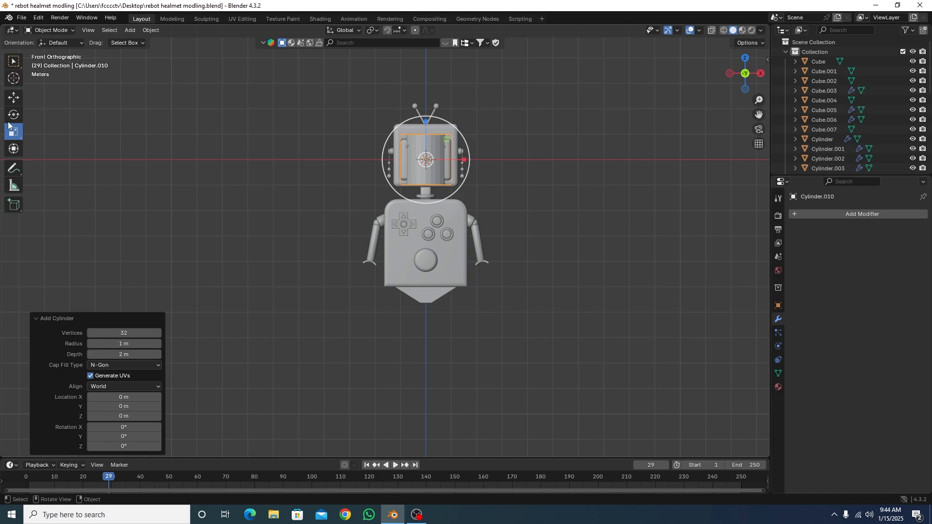
Move the cylinder about 6.98 m down below the pelvis, scale it uniformly to 0.302 and stretch it to 5.089 along Z
left_click(14, 97)
left_click_drag(428, 130, 410, 307)
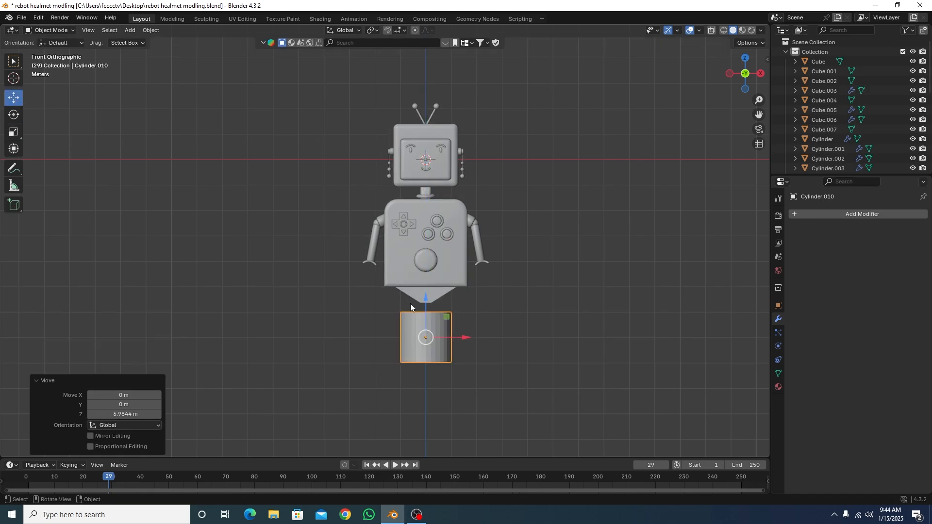
key("s")
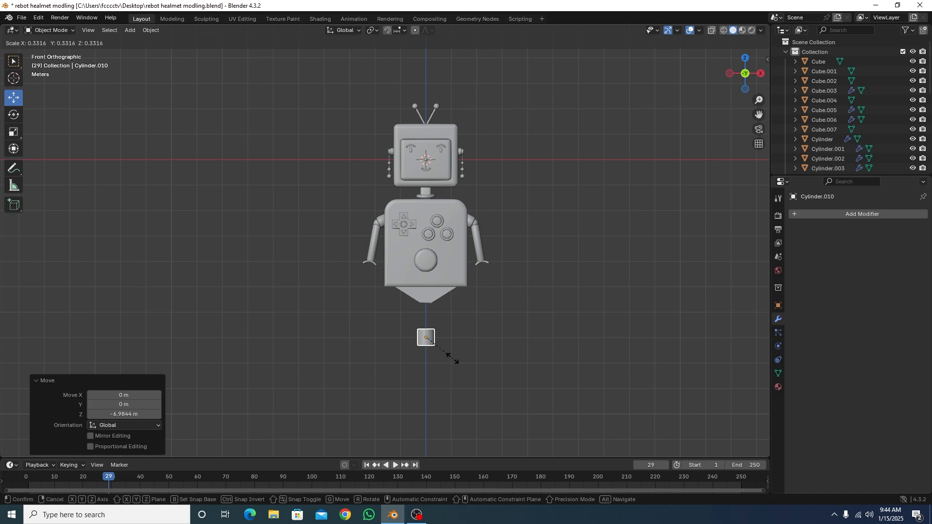
left_click(449, 358)
left_click(14, 132)
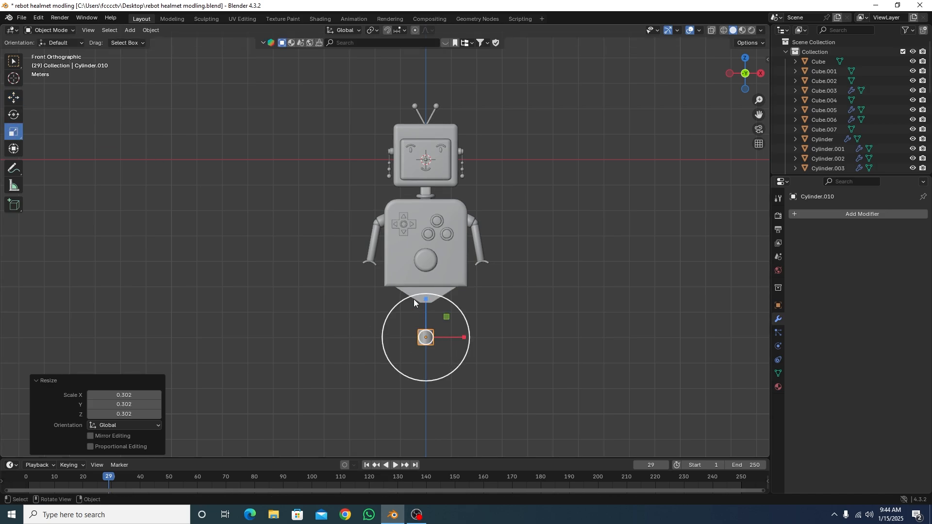
left_click_drag(426, 300, 436, 139)
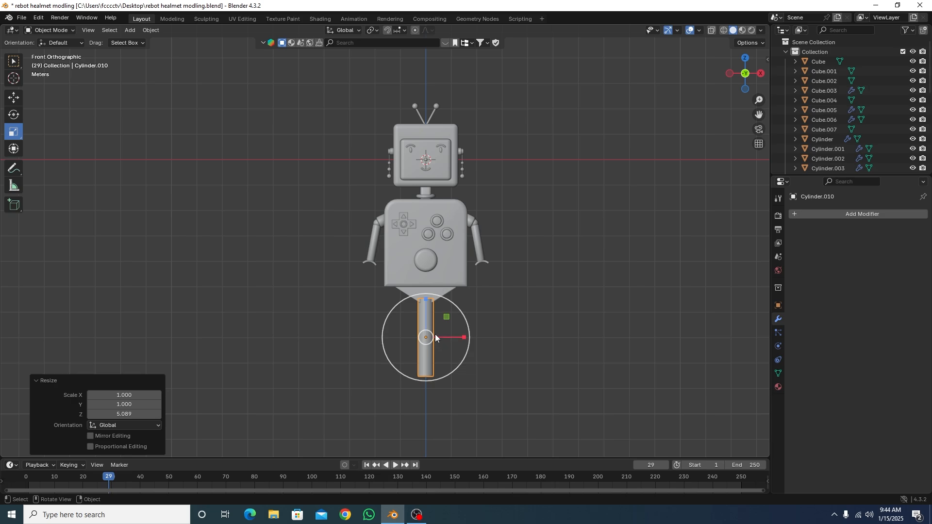
Place the leg cylinder under the pelvis's -X side in the front view, finishing with a 0.2783 m move along X
left_click_drag(444, 316, 442, 317)
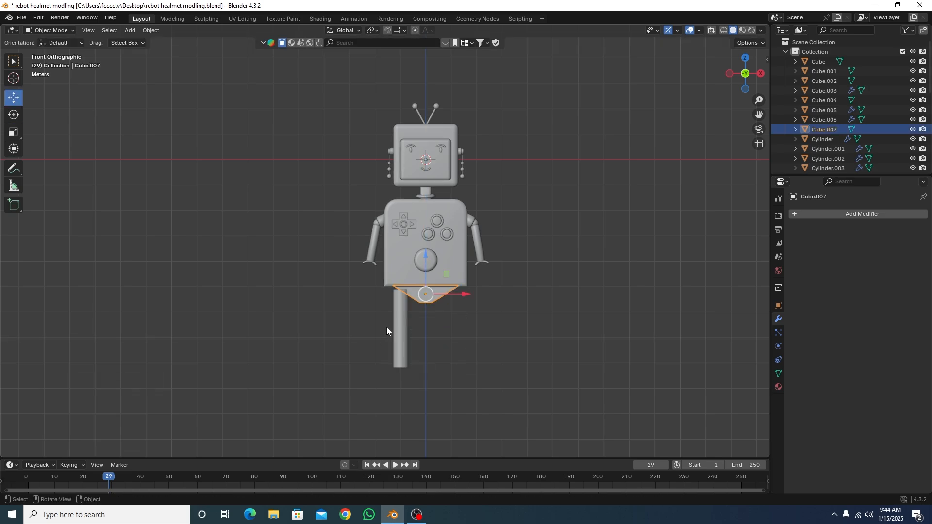
left_click(369, 333)
left_click(400, 317)
scroll(399, 321, "up", 2)
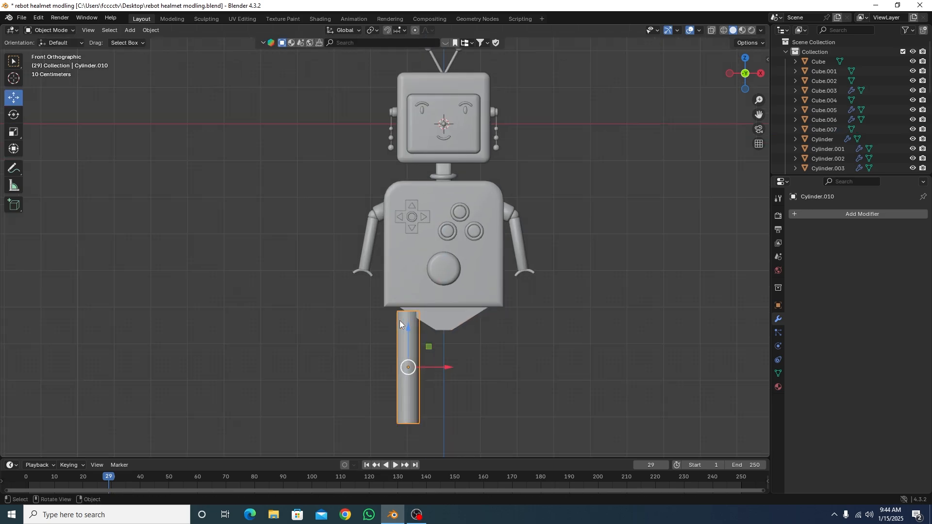
left_click_drag(443, 371, 453, 370)
Shift the leg 0.3313 m along Y toward the pelvis's centre in the side view and deselect it
key("KP_3")
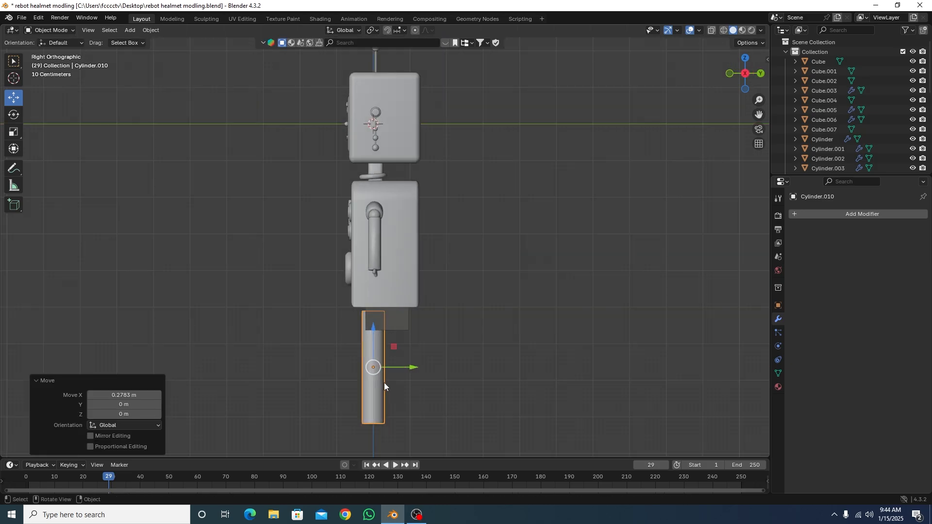
scroll(377, 372, "up", 2)
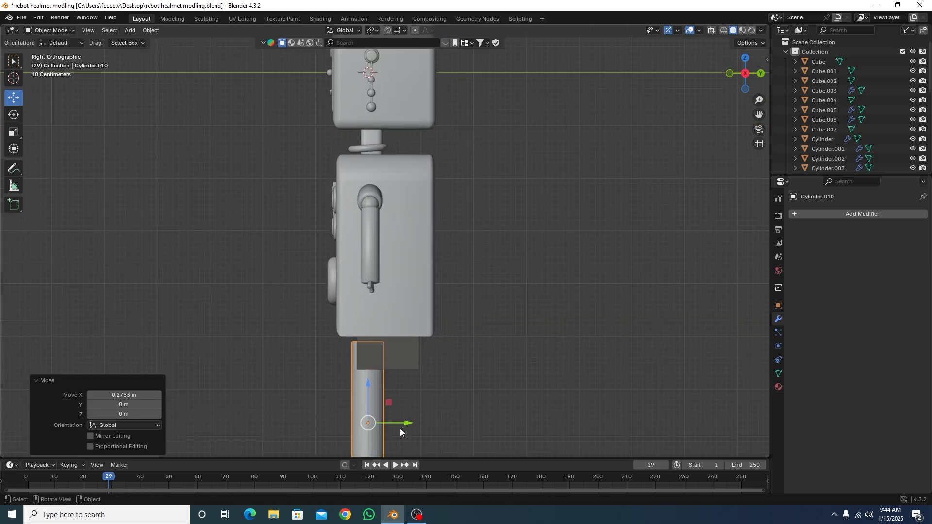
left_click_drag(410, 426, 424, 430)
key("KP_1")
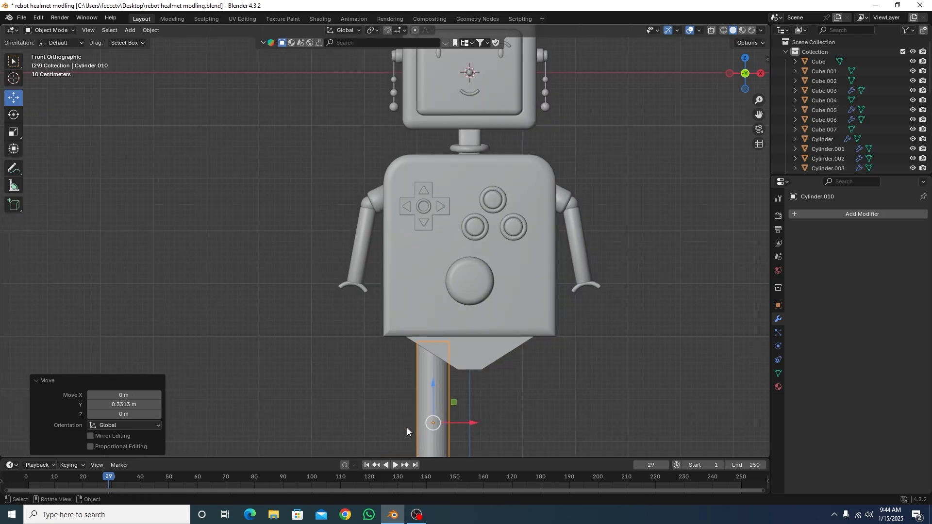
left_click(420, 348)
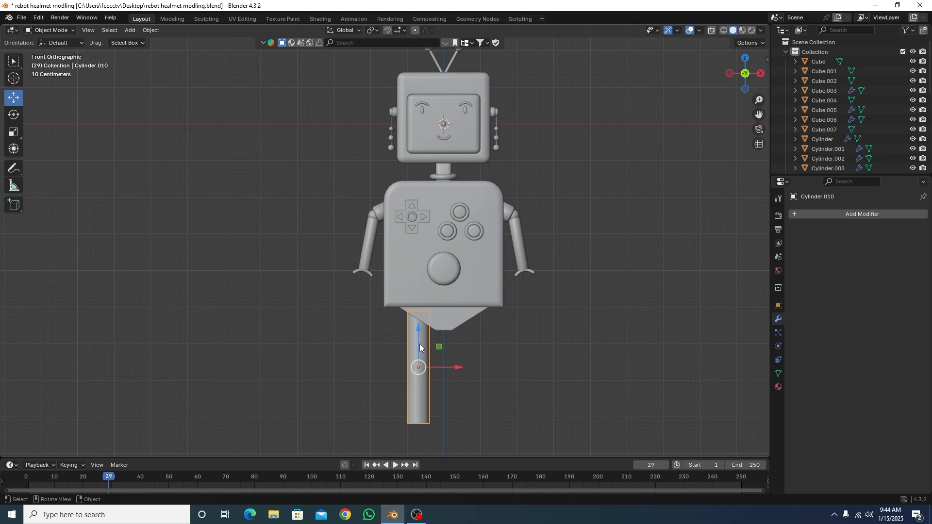
left_click(544, 347)
scroll(415, 363, "down", 2)
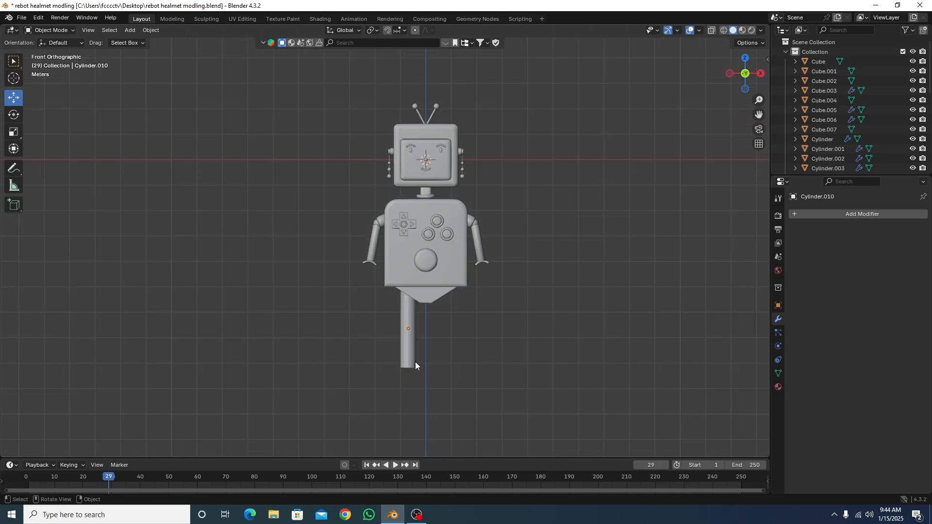
Edit the leg's mesh and add a loop cut around it, slid down close to its bottom end
scroll(423, 374, "up", 2)
middle_click_drag(478, 401, 521, 381)
left_click(418, 377)
key("Tab")
left_click(492, 408)
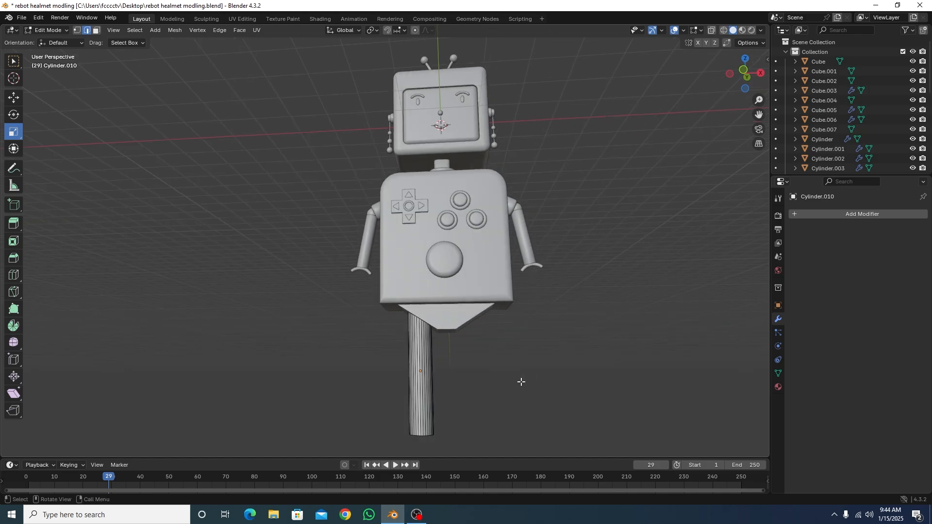
key("ctrl+r")
left_click(420, 402)
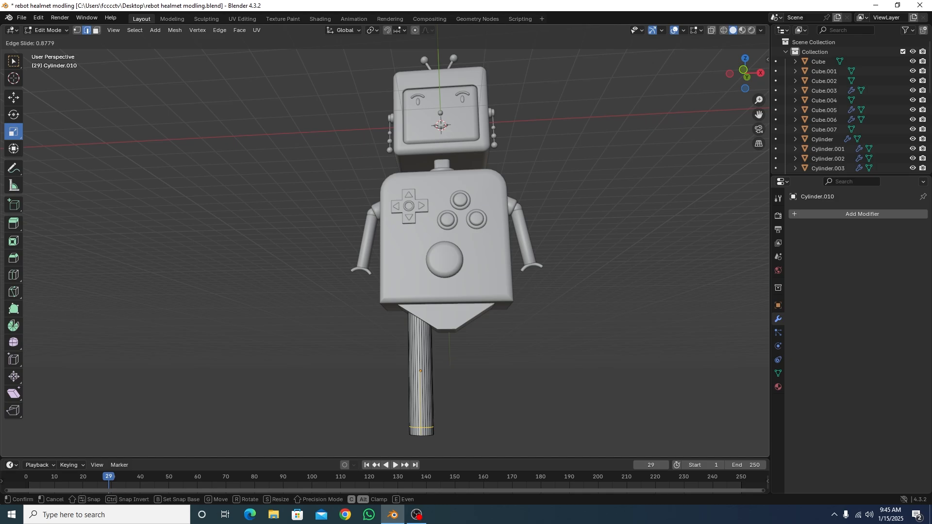
left_click(362, 152)
left_click(325, 261)
Extrude the ring of faces at the leg's bottom and scale it outward to form a wider foot collar
scroll(348, 210, "down", 3)
middle_click_drag(439, 349, 437, 343)
scroll(411, 355, "up", 2)
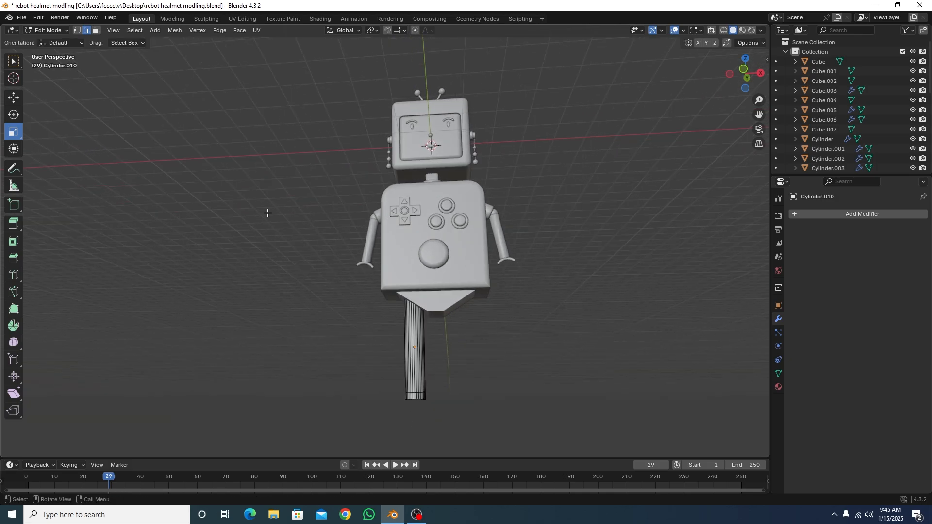
left_click(97, 30)
left_click(416, 403)
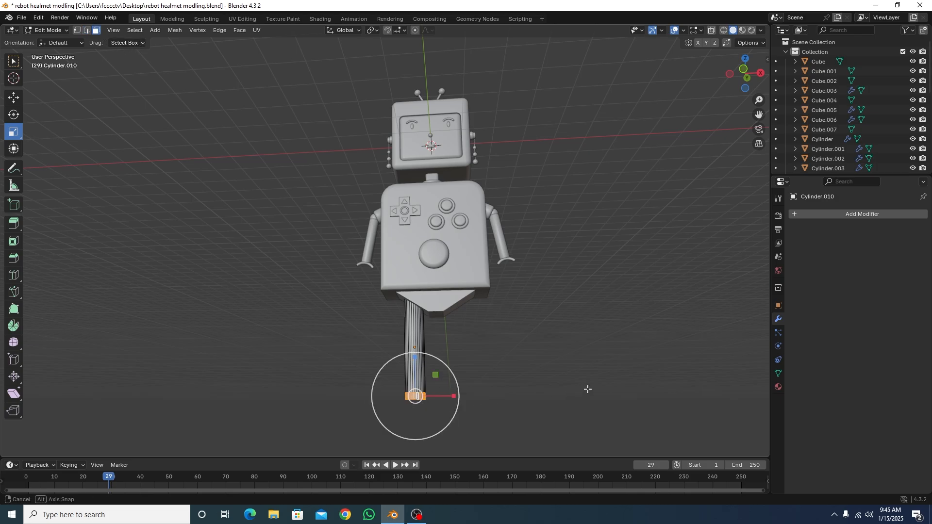
middle_click_drag(588, 386, 511, 398)
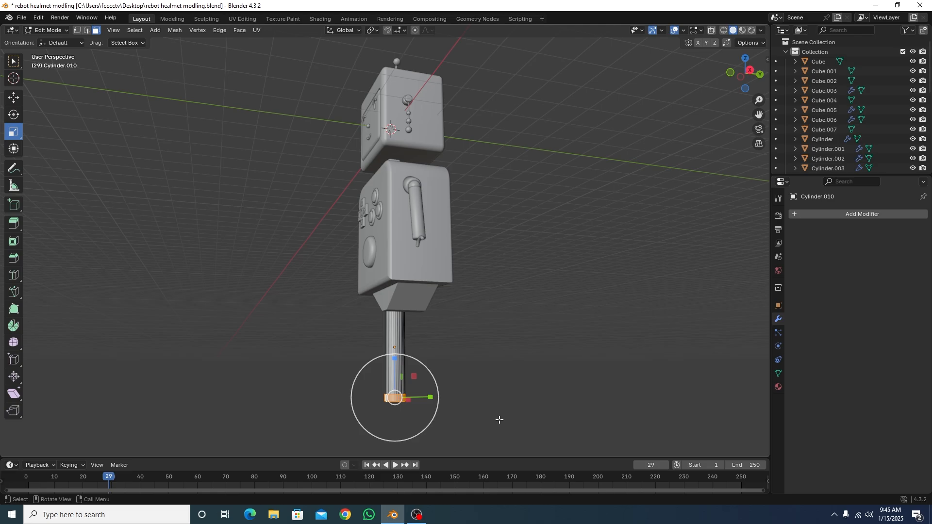
key("e")
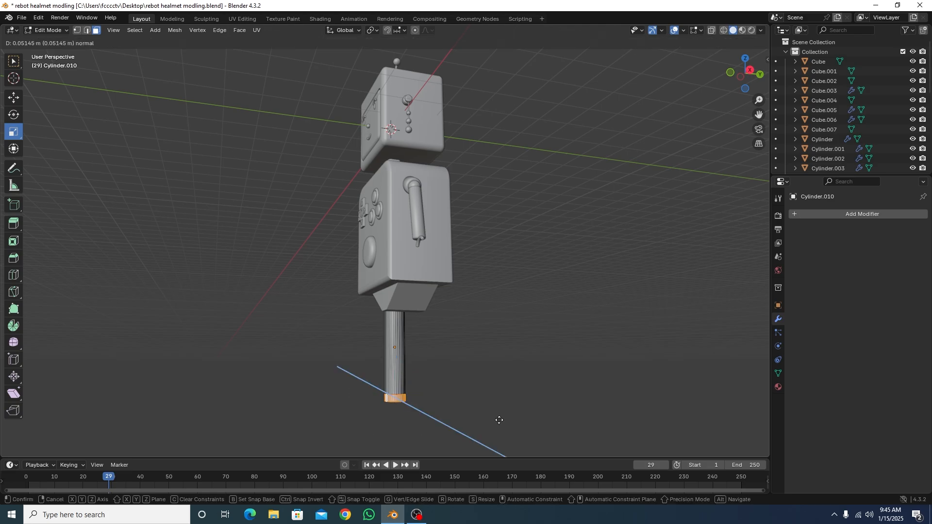
key("s")
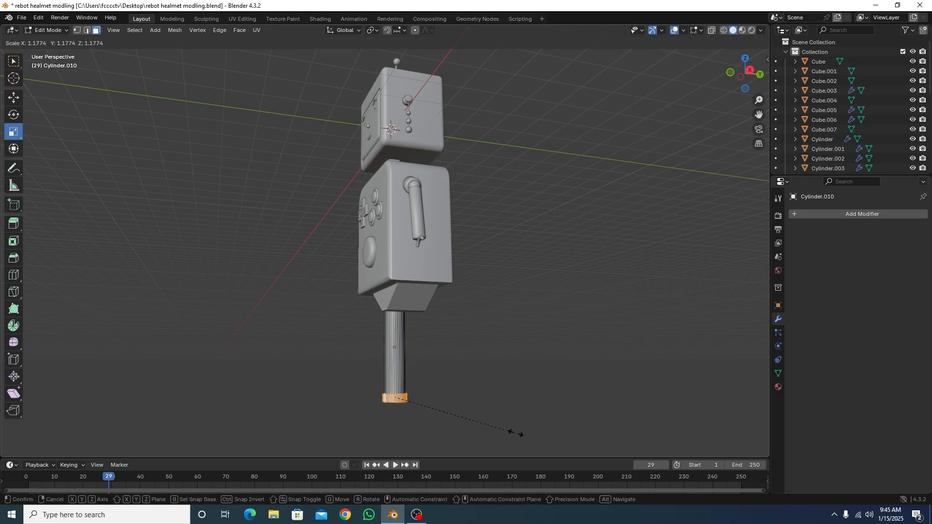
left_click(506, 440)
Return to Object Mode and apply Shade Smooth to the leg
key("KP_1")
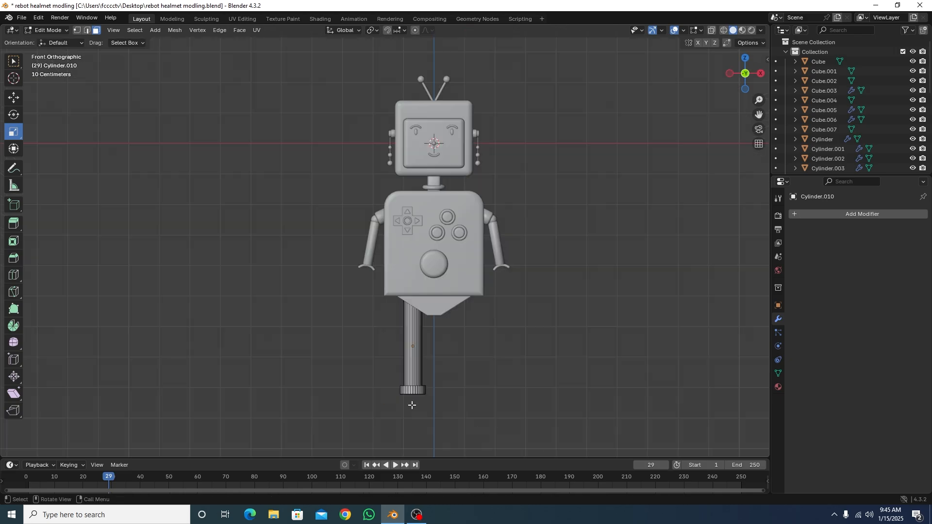
scroll(411, 405, "up", 3)
middle_click_drag(480, 408, 430, 264, "shift")
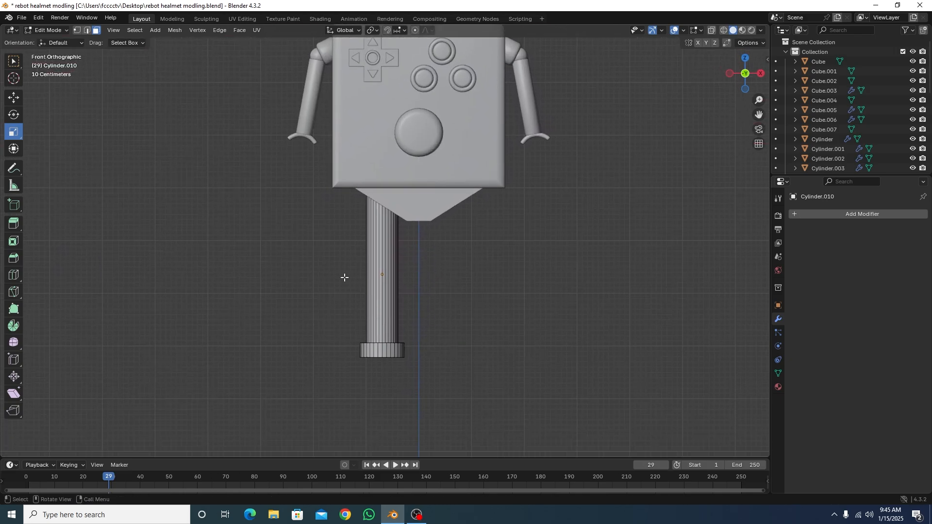
scroll(344, 277, "down", 1)
key("Tab")
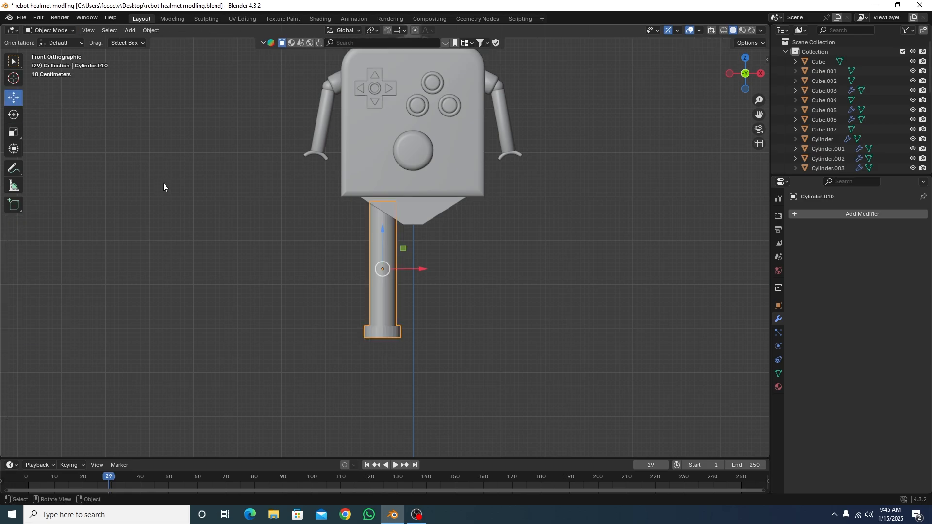
left_click(205, 277)
left_click(382, 257)
right_click(383, 257)
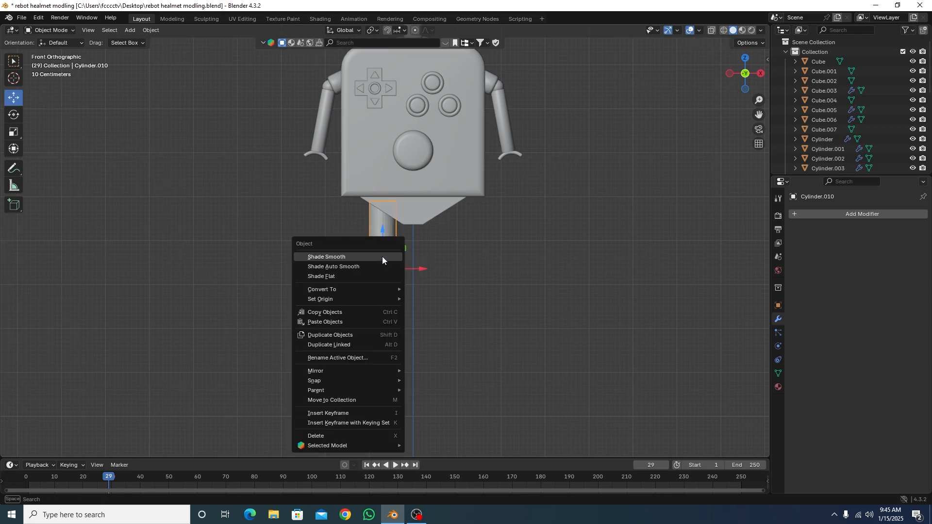
left_click(383, 257)
left_click(275, 271)
Add a Mirror modifier on the X axis to the leg, using the torso as the mirror object
left_click(382, 290)
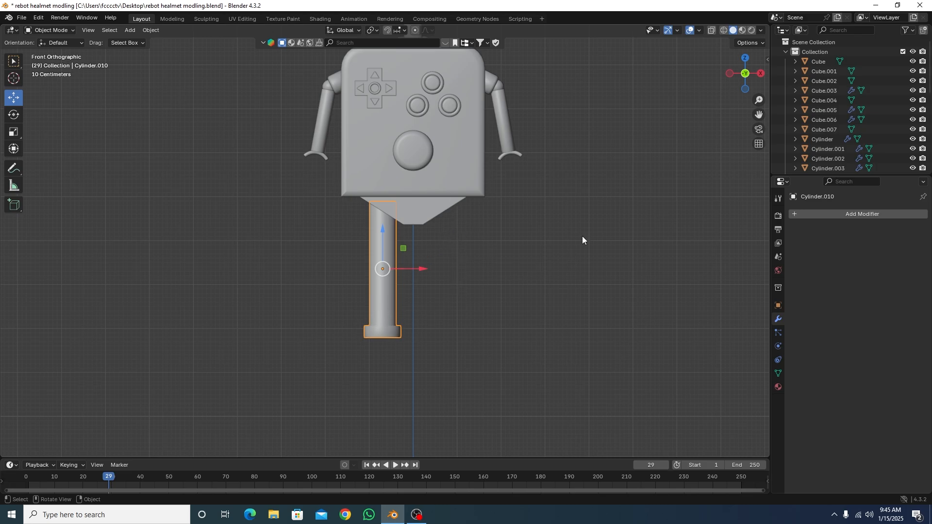
left_click(844, 213)
mouse_move(822, 214)
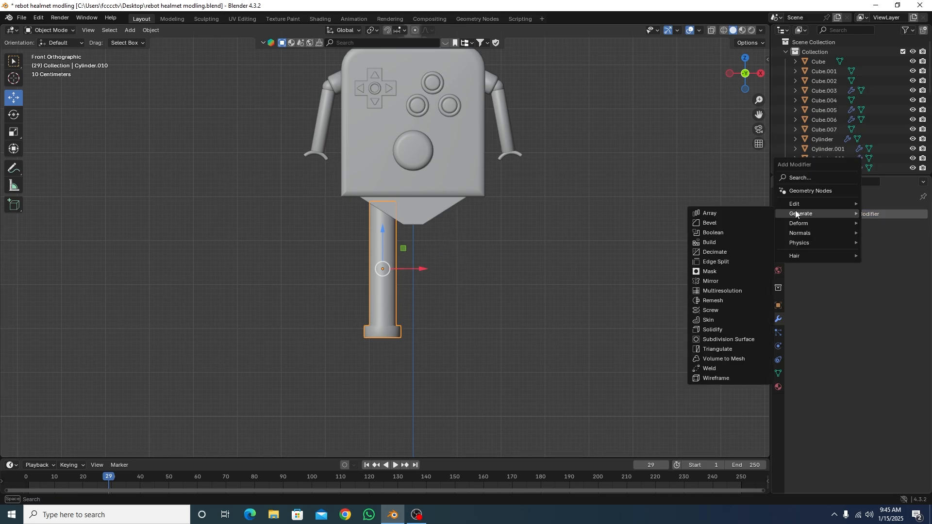
left_click(709, 282)
left_click(908, 280)
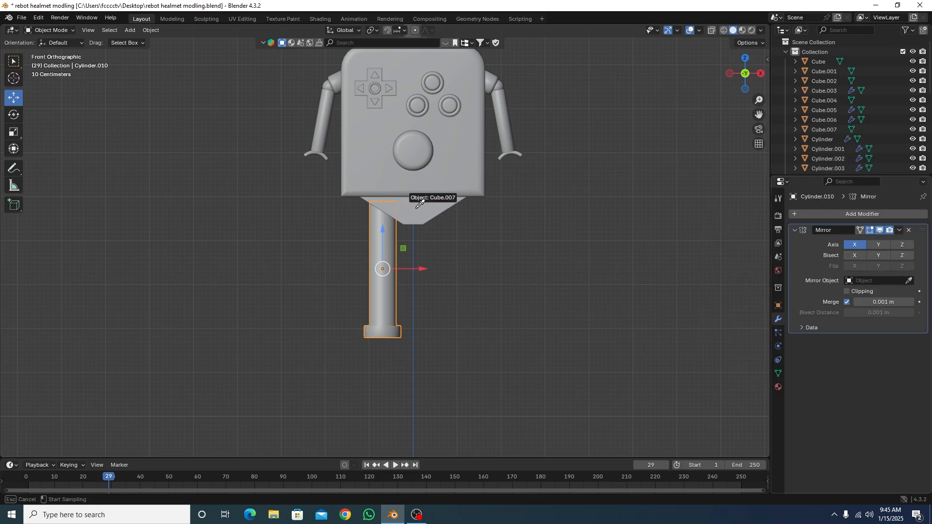
left_click(463, 194)
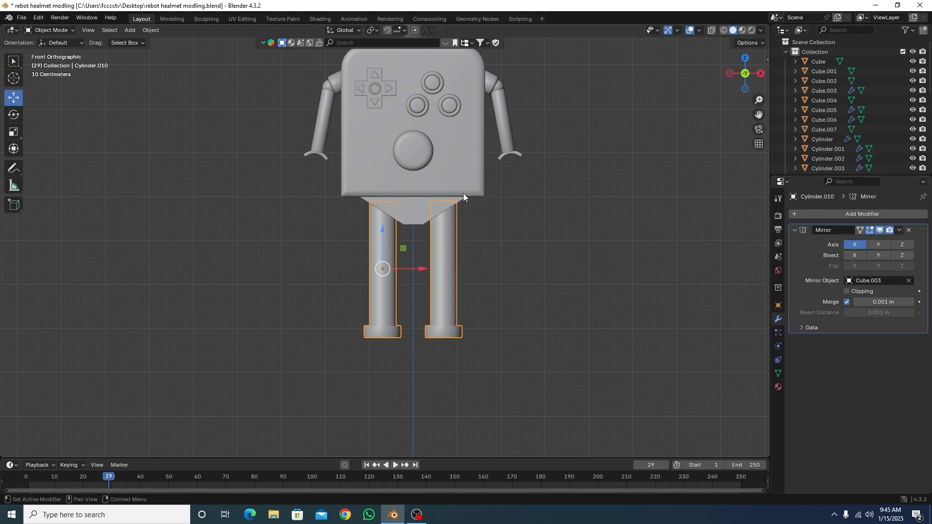
left_click(546, 284)
Examine the mirrored legs and the whole robot's proportions from the front and at an angle
scroll(386, 333, "down", 2)
scroll(379, 362, "down", 4)
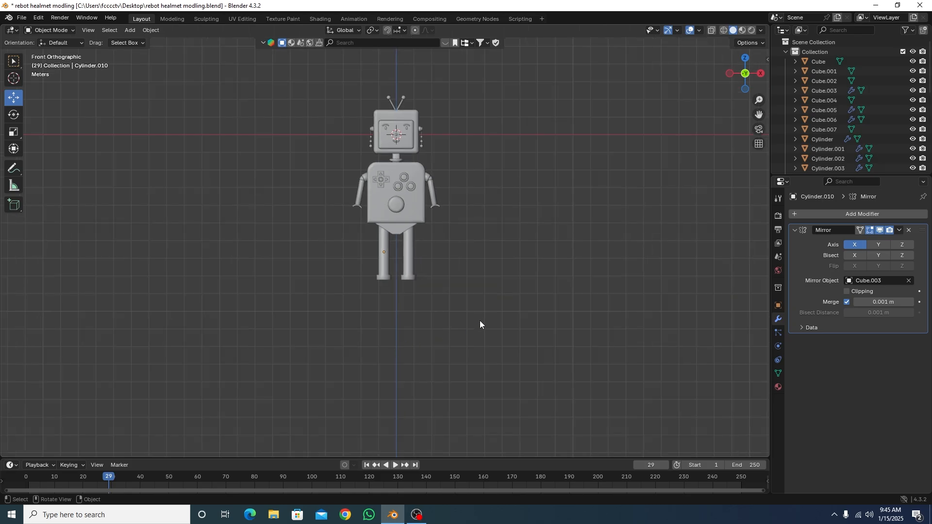
mouse_move(480, 322)
middle_mouse_down()
mouse_move(386, 321)
mouse_move(491, 327)
middle_mouse_up()
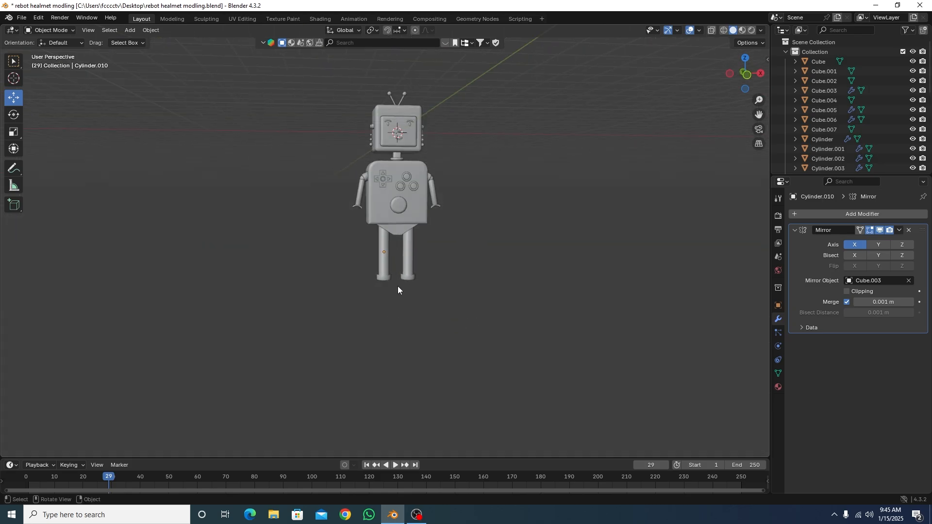
scroll(388, 270, "up", 5)
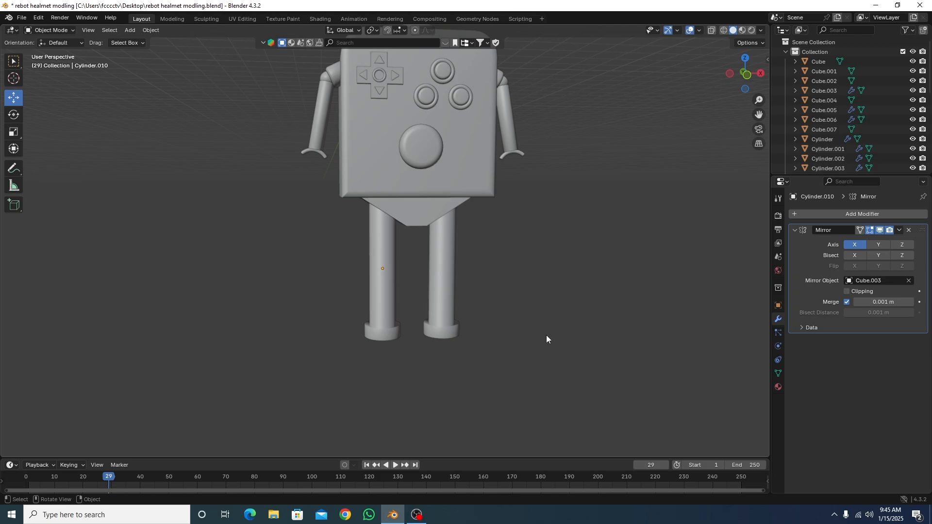
scroll(514, 338, "down", 5)
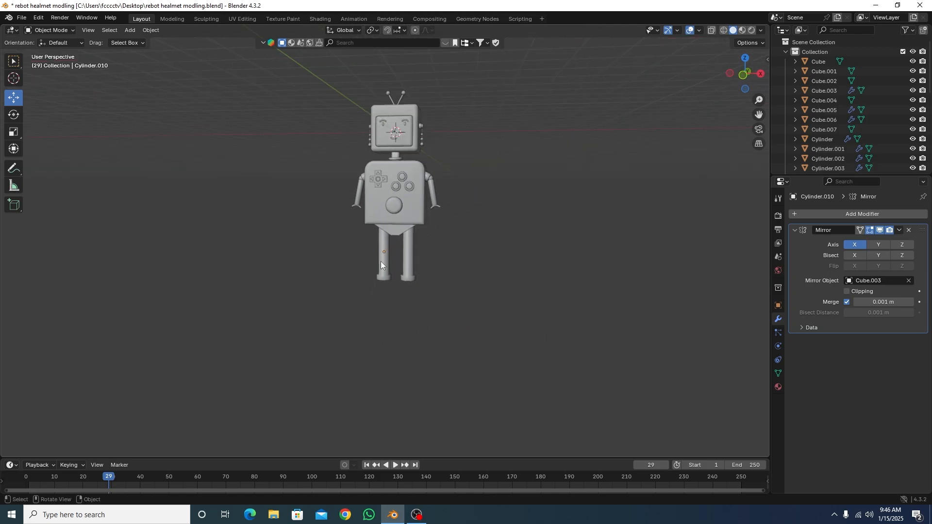
middle_click_drag(372, 168, 407, 243, "shift")
scroll(394, 232, "up", 2)
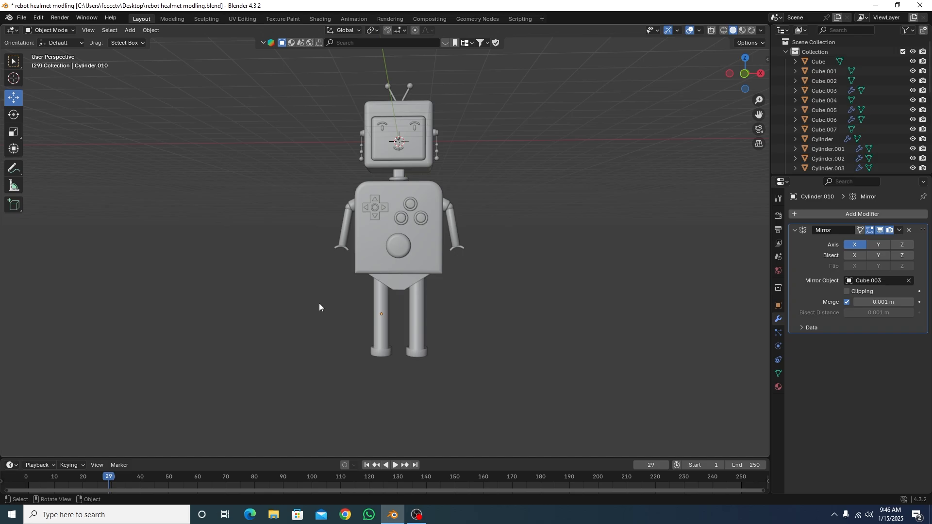
Edit the pelvis's mesh and bevel its selected outer ring of faces with 10 segments to round the edges
middle_click_drag(319, 302, 408, 288)
scroll(412, 287, "up", 2)
scroll(413, 291, "up", 1)
left_click(415, 310)
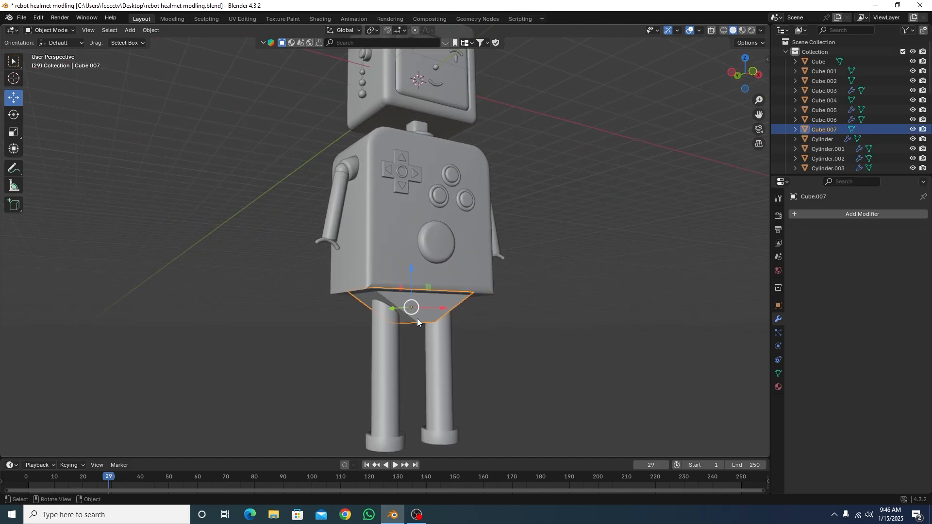
key("Tab")
scroll(410, 333, "up", 2)
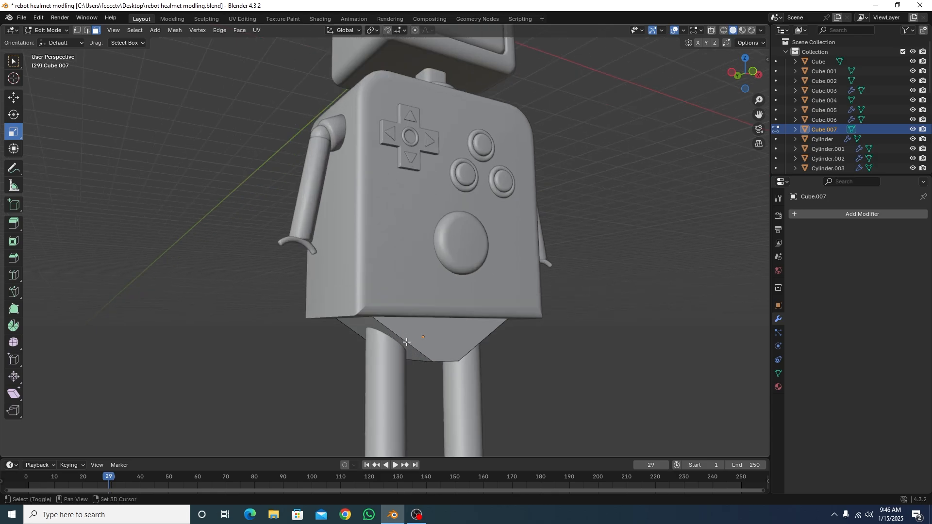
left_click(407, 342, "alt")
middle_click_drag(408, 343, 508, 347)
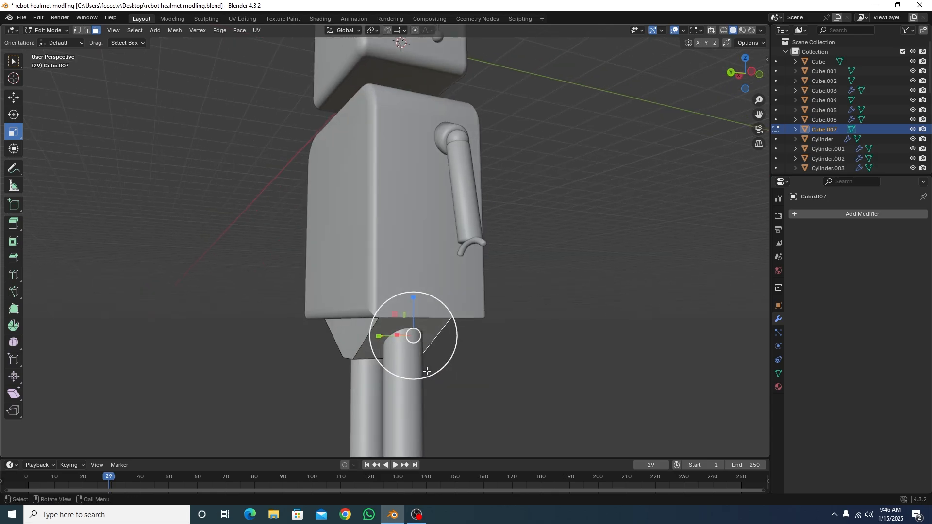
left_click(362, 343, "alt")
middle_click_drag(524, 377, 468, 370)
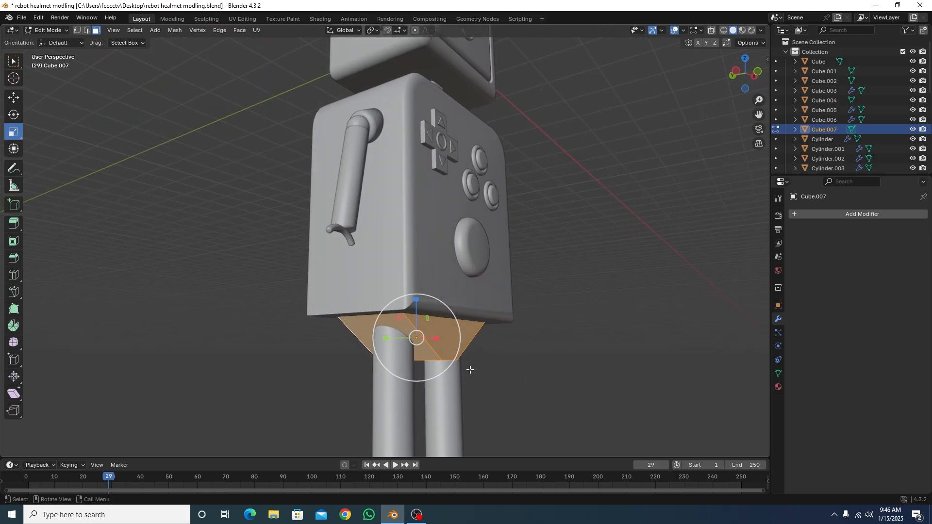
key("ctrl+b")
left_click(507, 381)
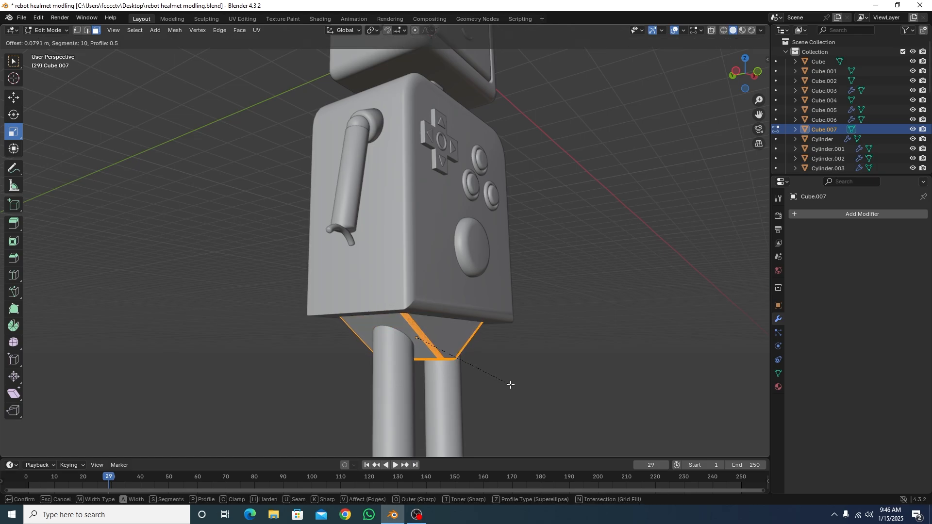
Return to Object Mode, deselect the pelvis and show the whole robot in the front view
key("Tab")
middle_click_drag(507, 381, 471, 359)
scroll(466, 325, "down", 3)
left_click(534, 352)
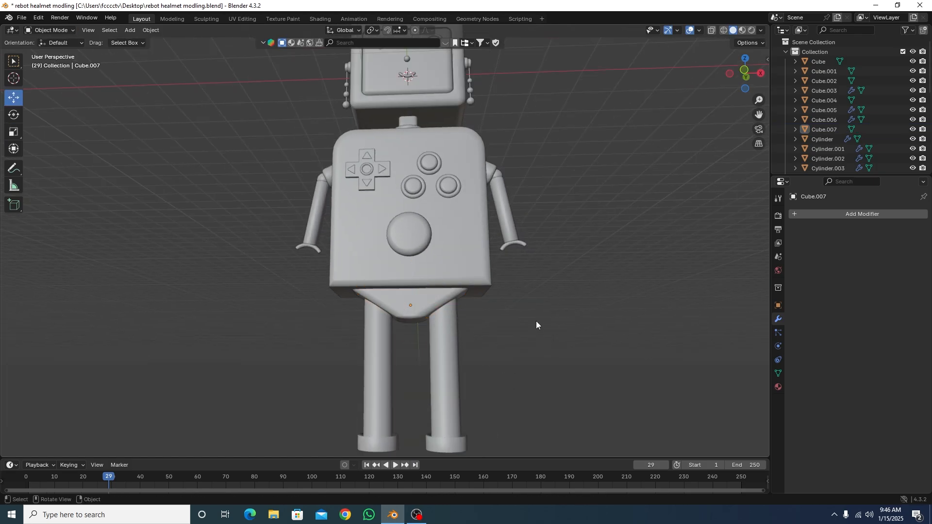
scroll(535, 318, "down", 4)
key("KP_1")
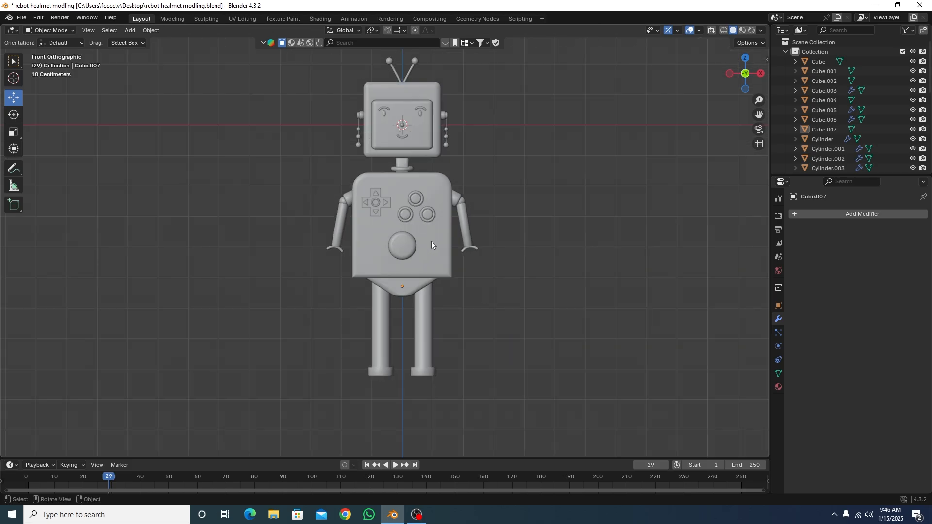
middle_click_drag(430, 243, 405, 261, "shift")
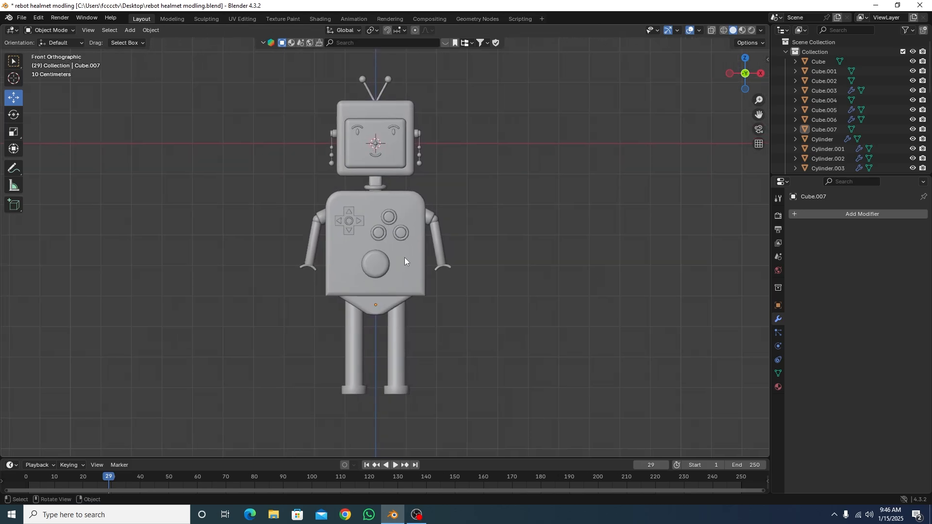